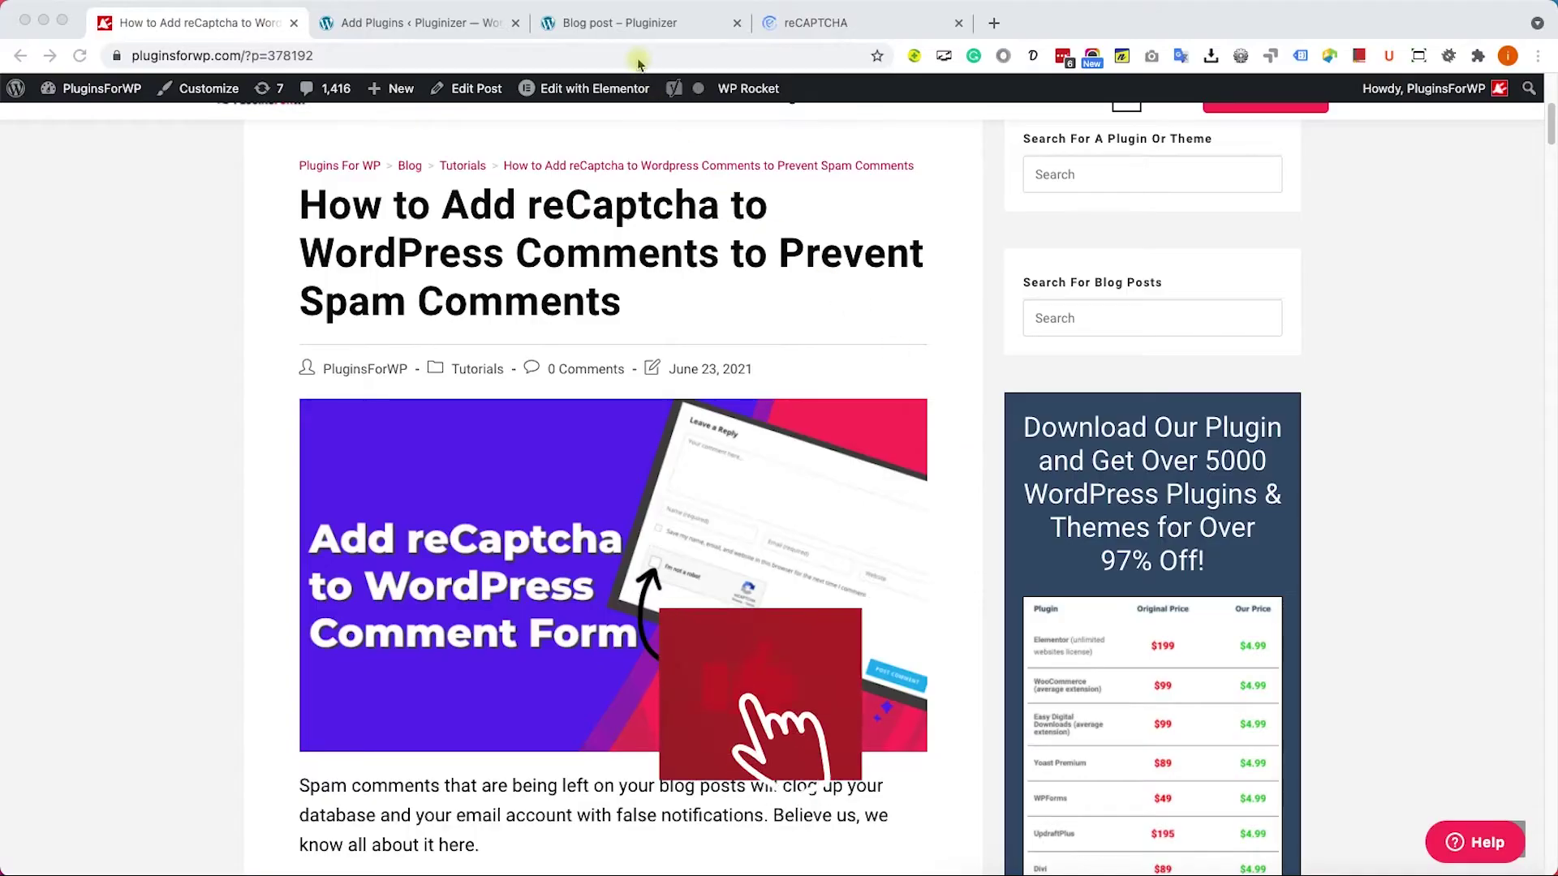
Check the blog post's plain comment form, then open Google reCAPTCHA's 'Register a new site' form.
{"action": "left_click", "coordinate": [637, 23]}
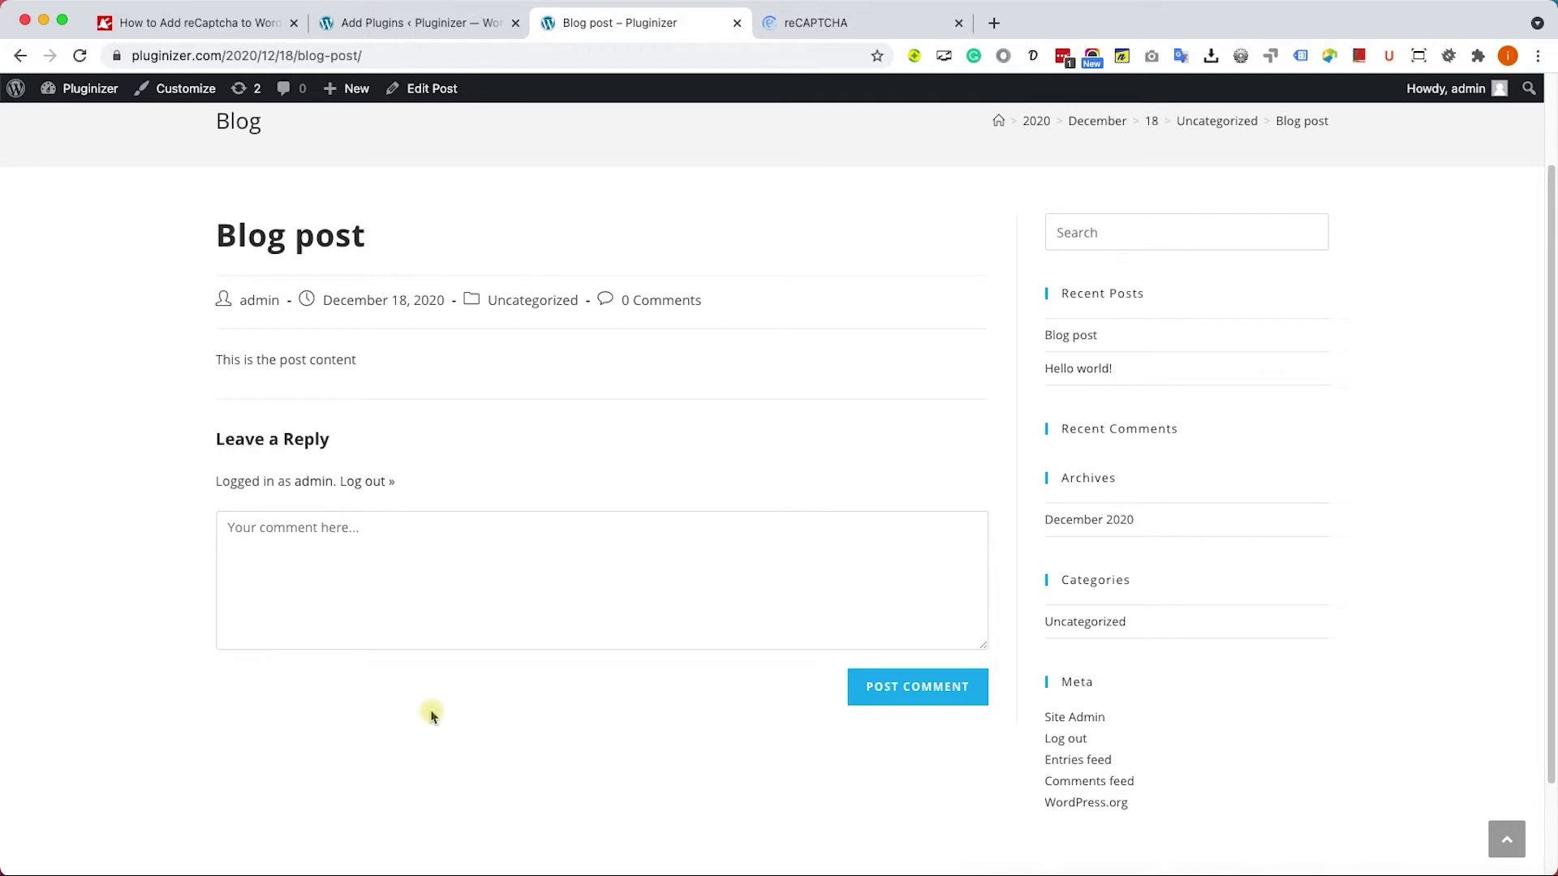
{"action": "left_click", "coordinate": [836, 32]}
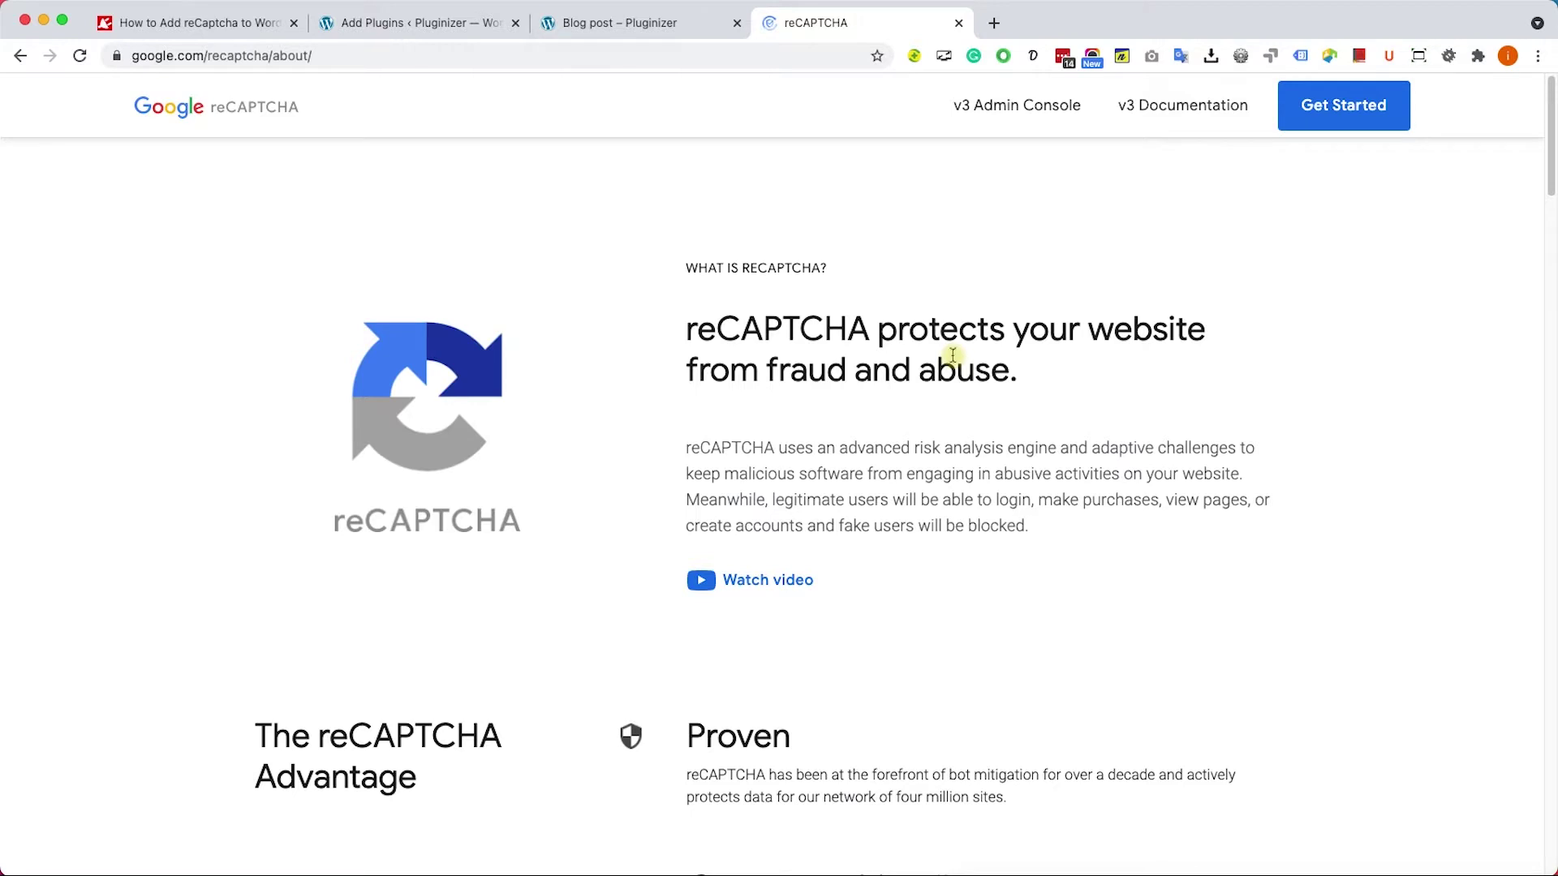
{"action": "left_click", "coordinate": [1000, 112]}
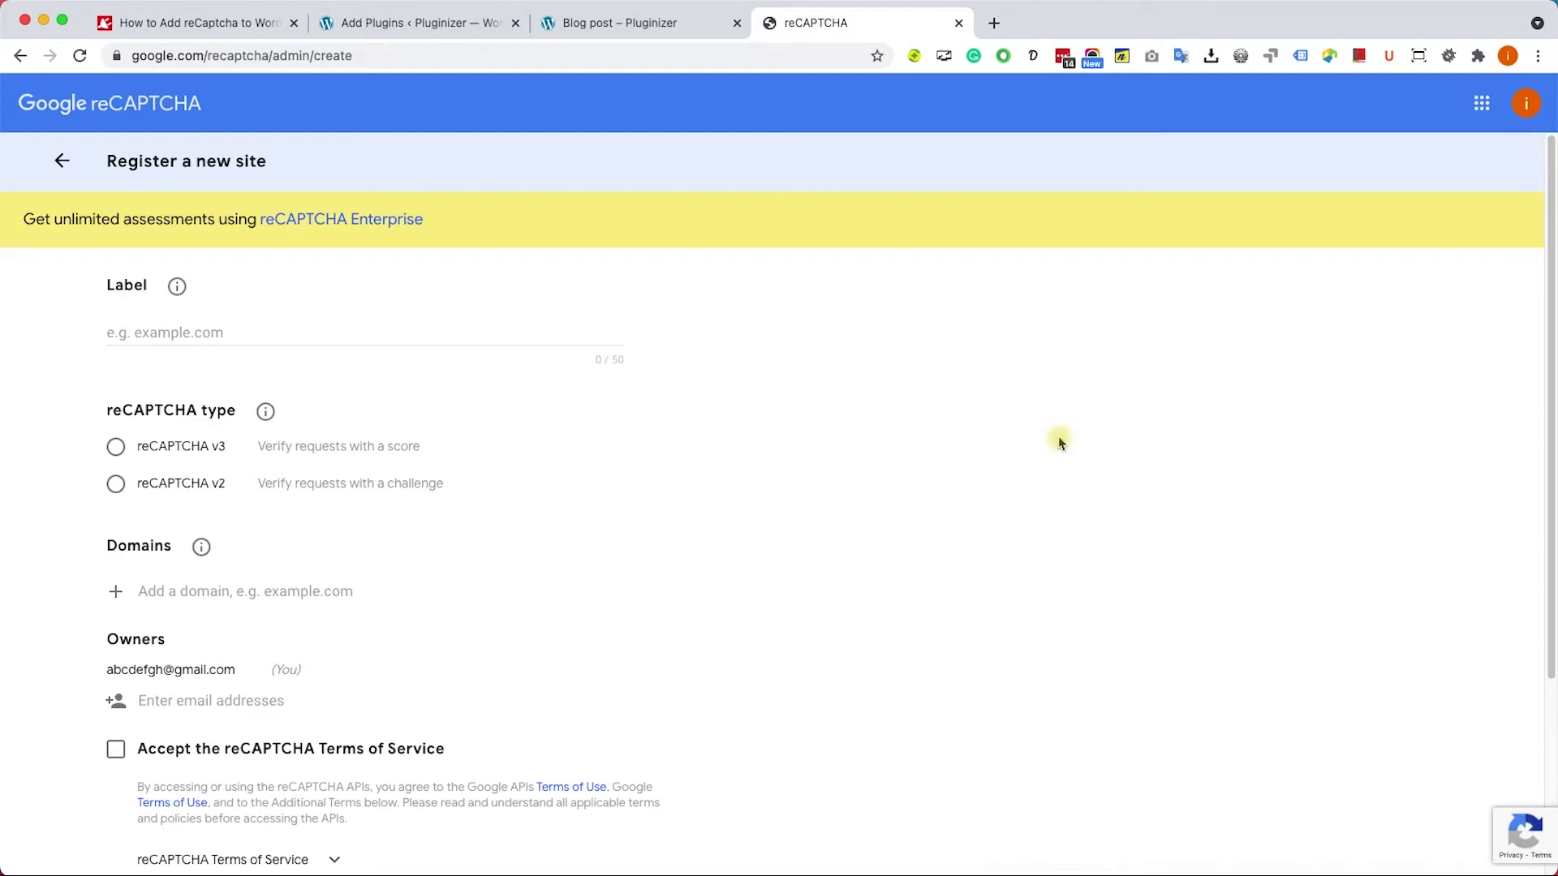
Label the new site 'Pluginizer' and choose the reCAPTCHA v2 'I'm not a robot' checkbox type.
{"action": "left_click", "coordinate": [396, 334]}
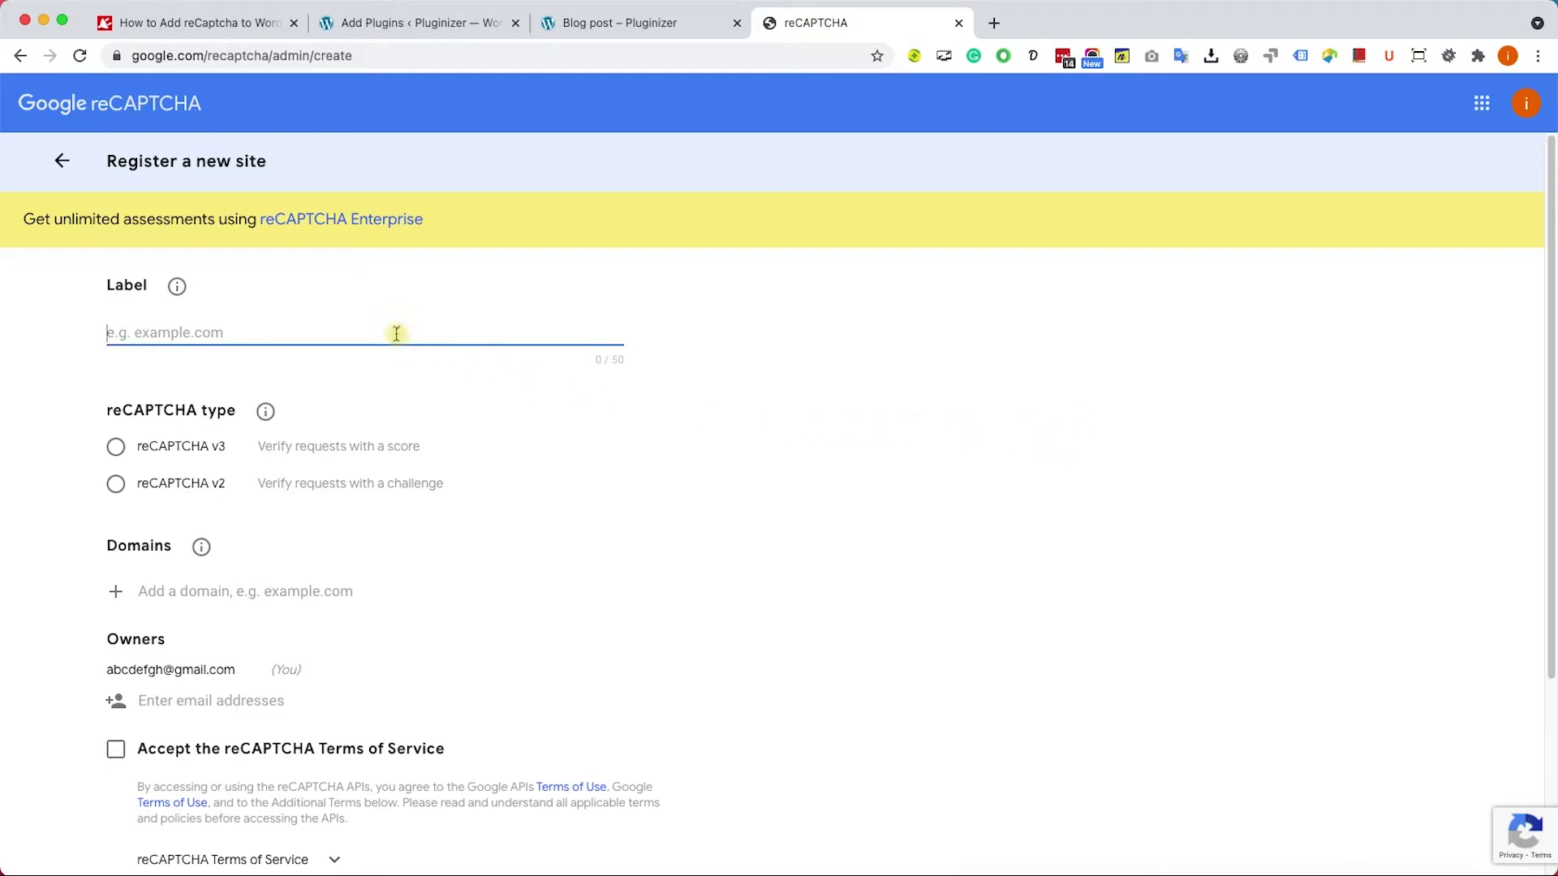
{"action": "type", "text": "Pluginizer"}
{"action": "left_click", "coordinate": [116, 484]}
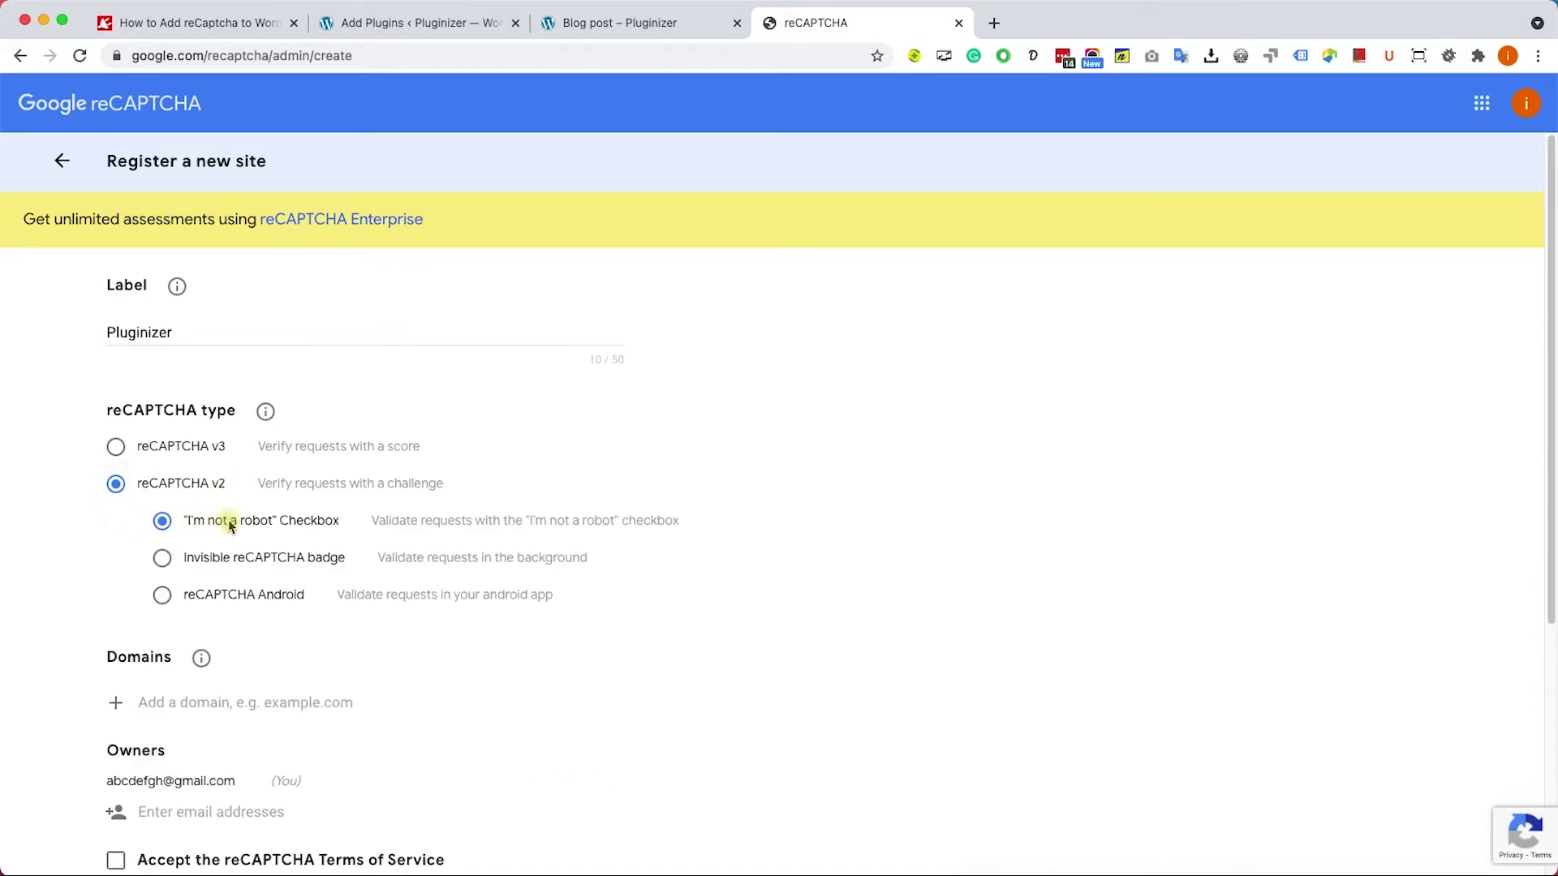
{"action": "scroll", "coordinate": [230, 525], "scroll_direction": "down", "scroll_amount": 4}
Add the pluginizer.com domain, accept the terms, turn off owner alerts, and submit to get the keys.
{"action": "left_click", "coordinate": [211, 389]}
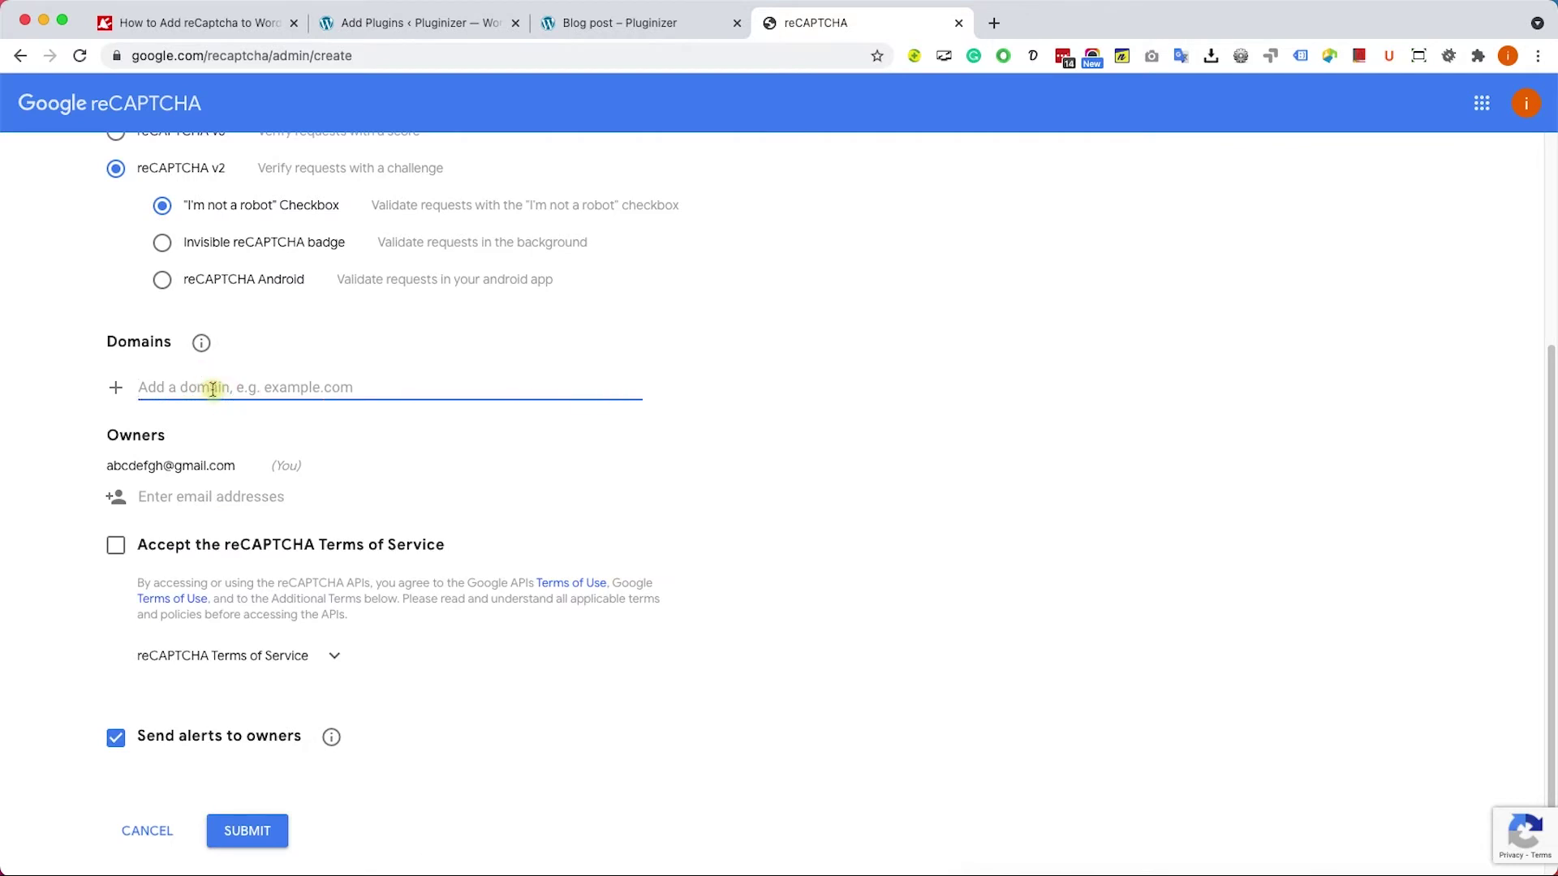
{"action": "type", "text": "pluginizer.com"}
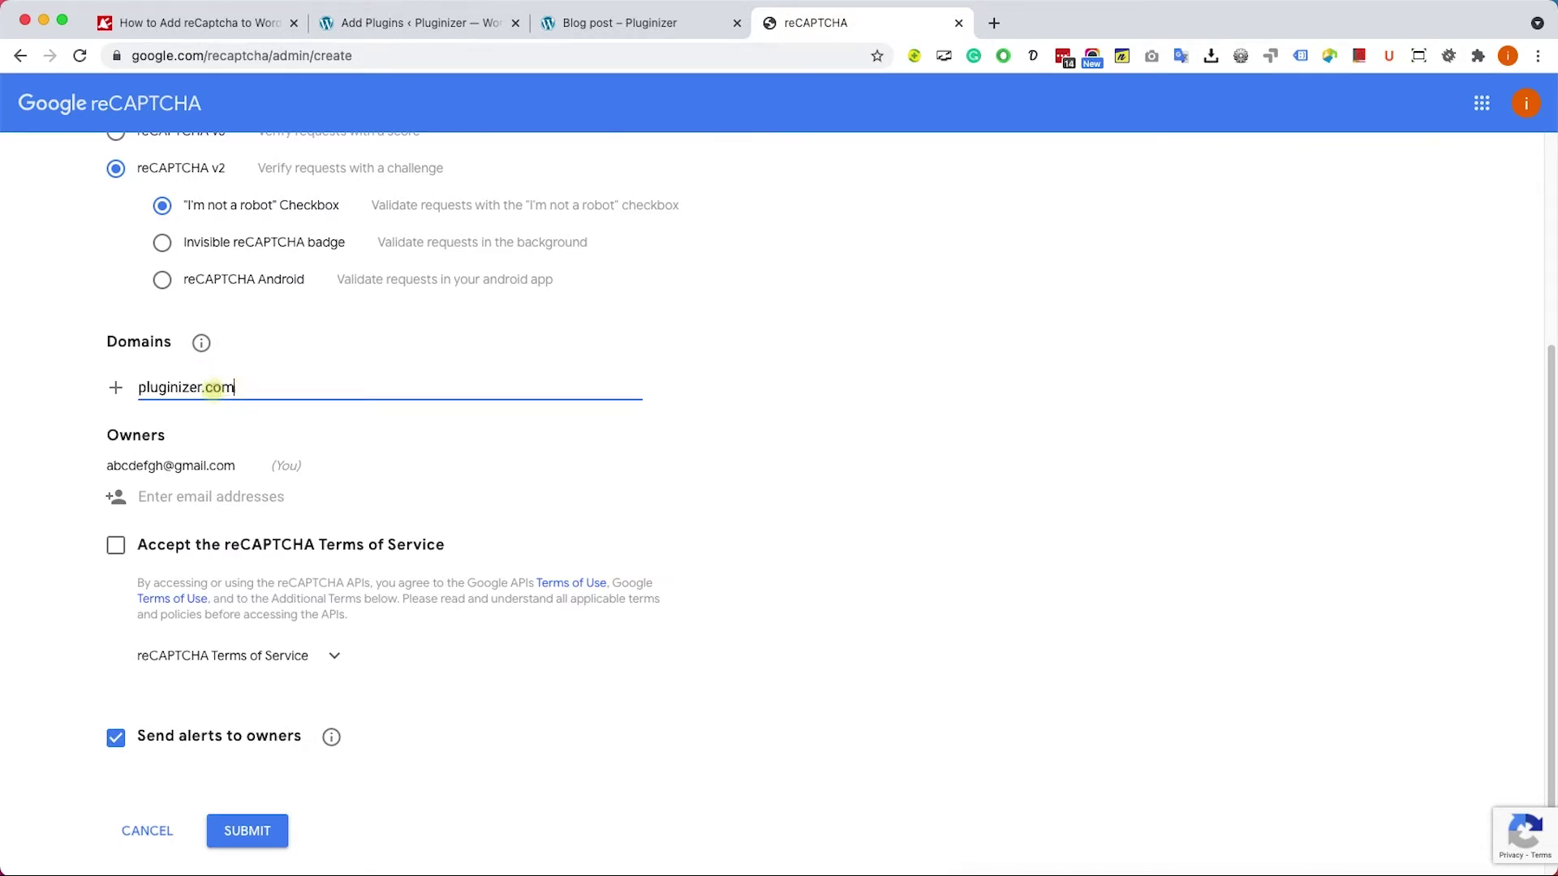
{"action": "left_click", "coordinate": [116, 545]}
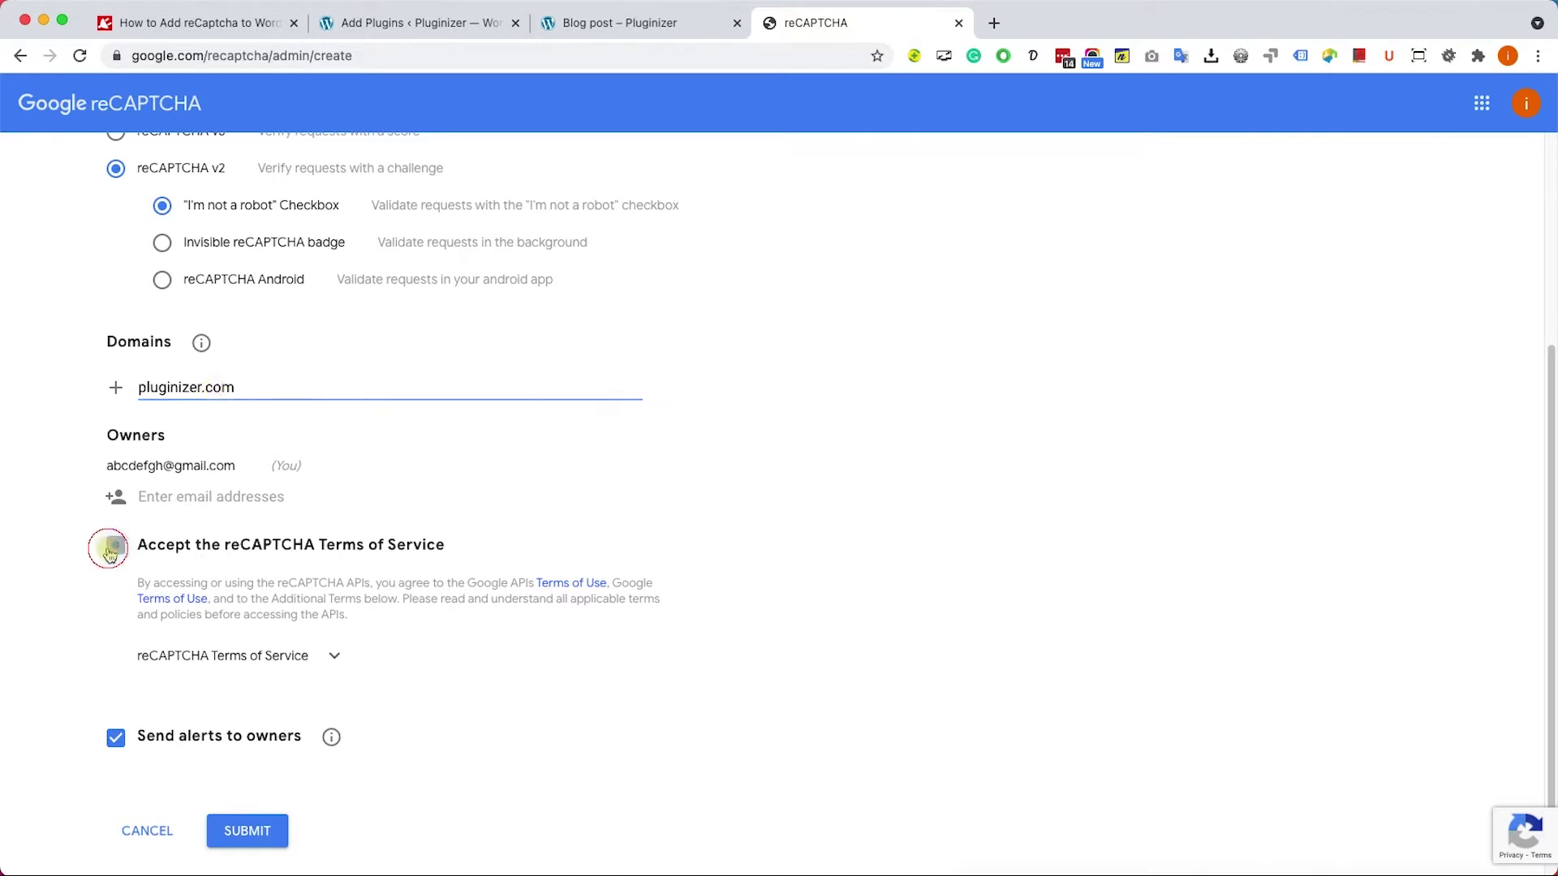
{"action": "left_click", "coordinate": [117, 740]}
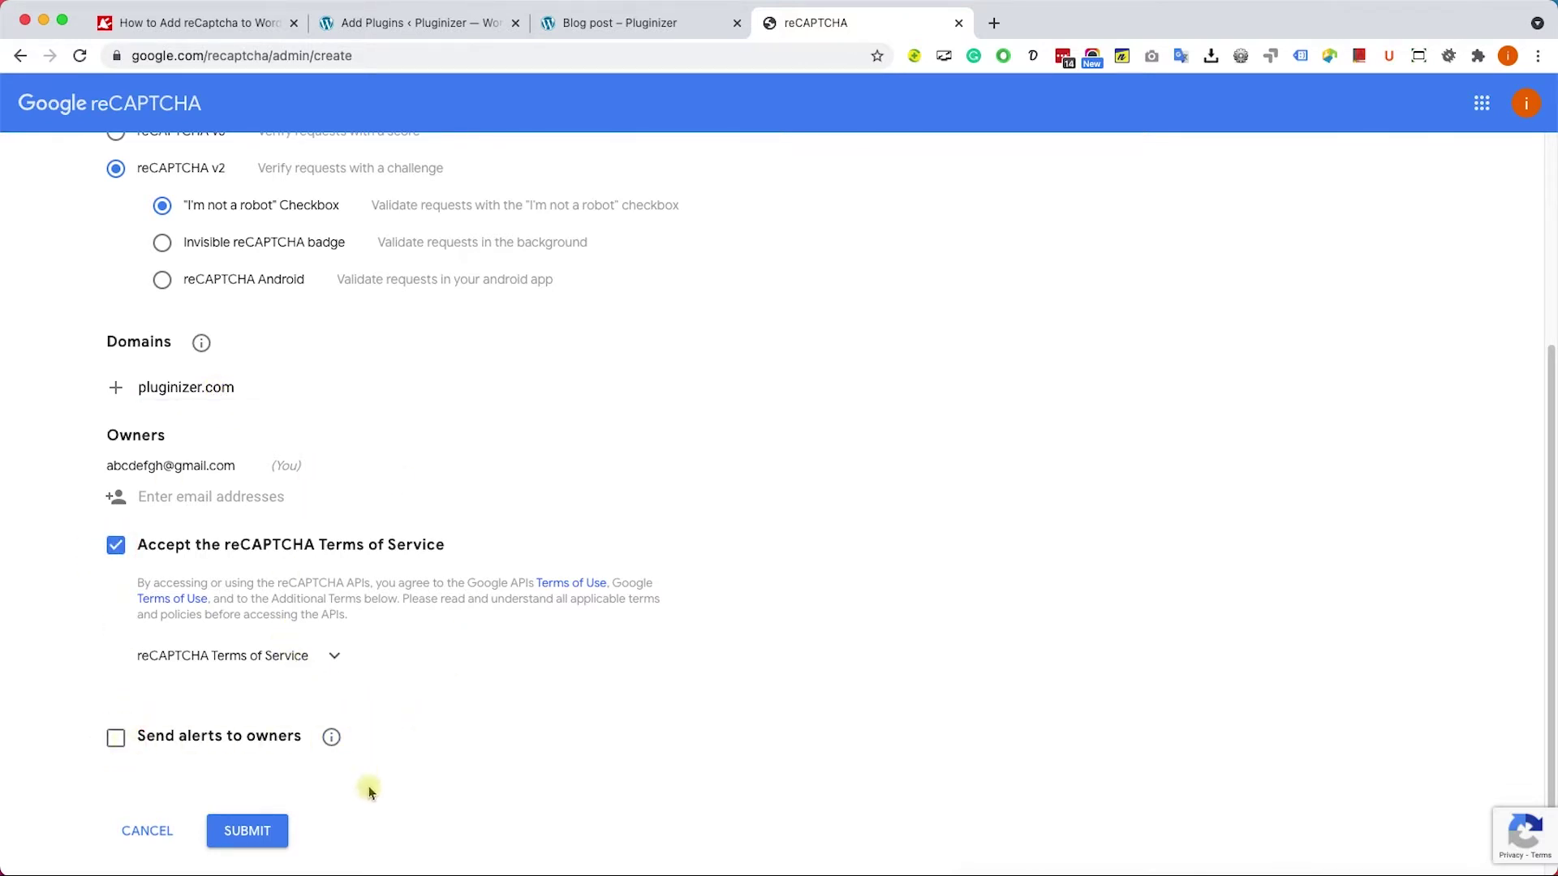
{"action": "left_click", "coordinate": [246, 830]}
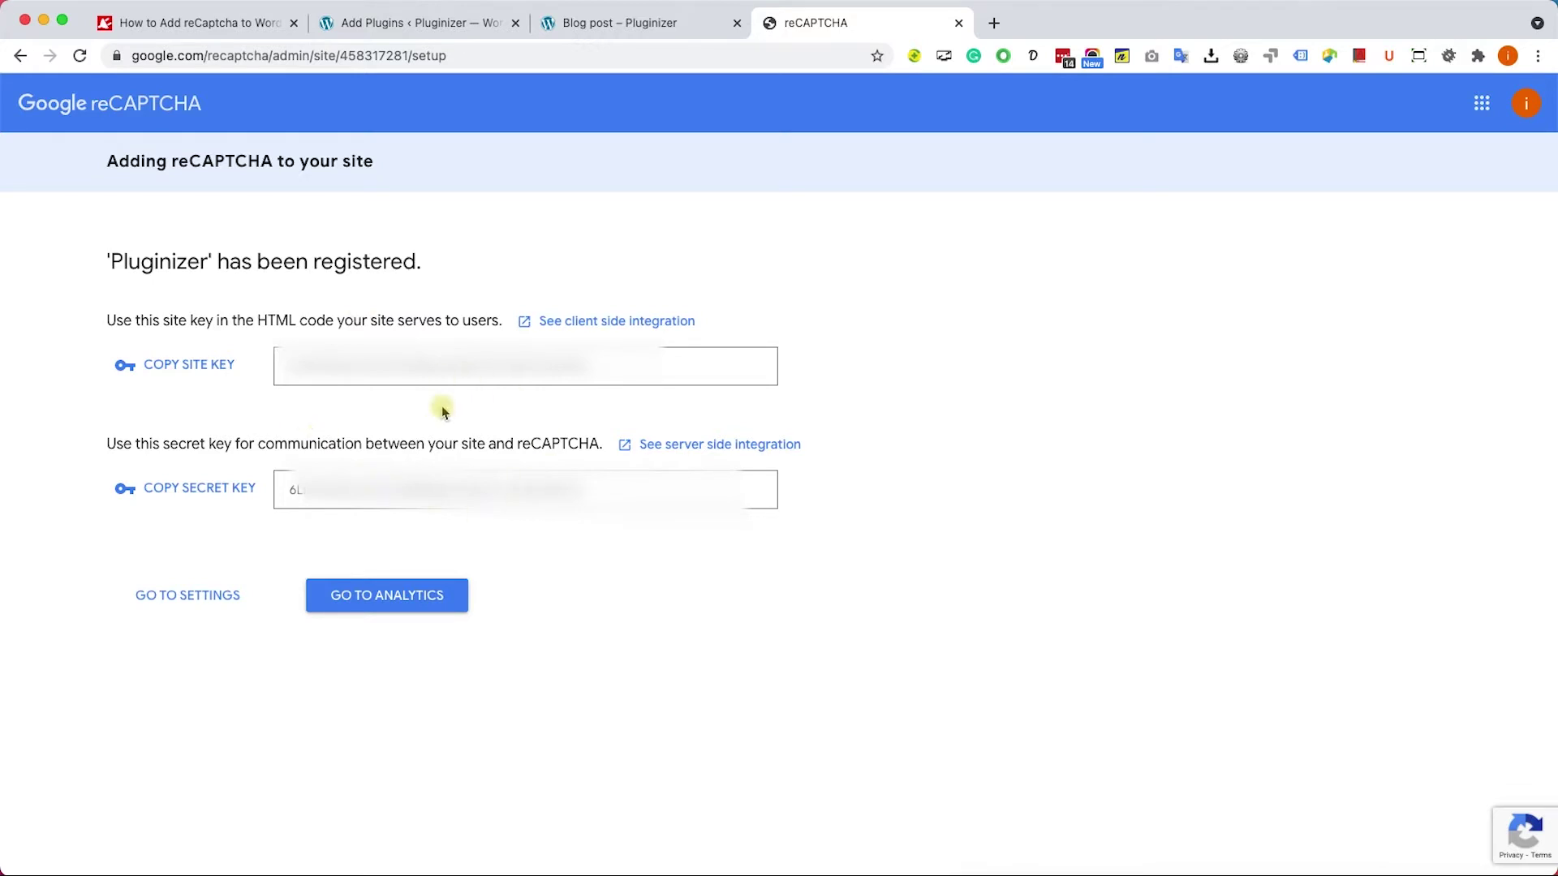
{"action": "left_click", "coordinate": [388, 24]}
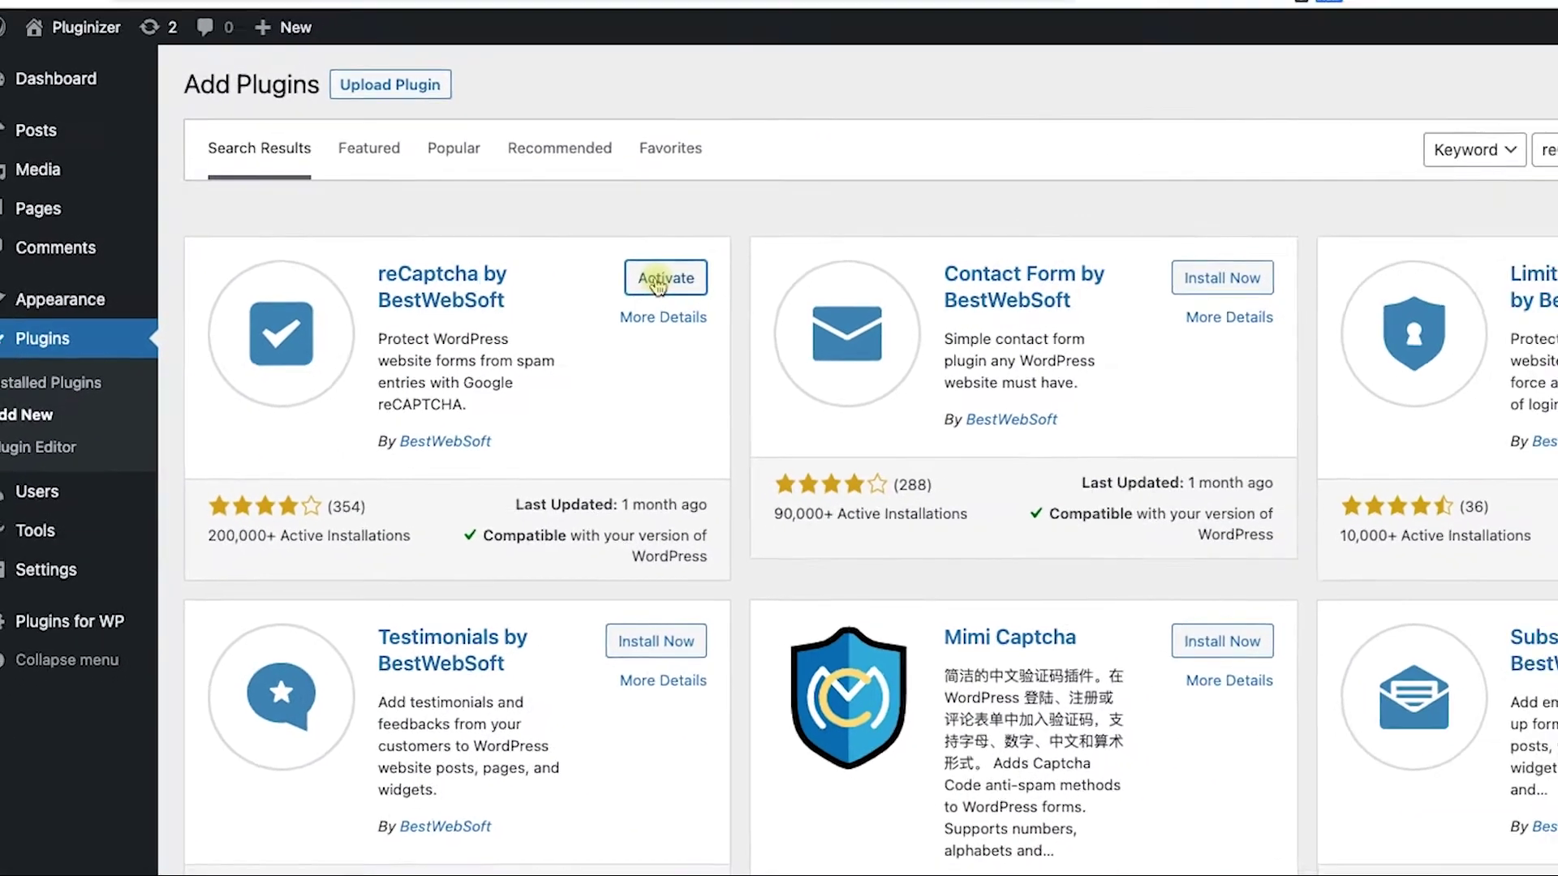
Activate reCaptcha by BestWebSoft and open its settings, then return to the reCAPTCHA keys page.
{"action": "left_click", "coordinate": [840, 260]}
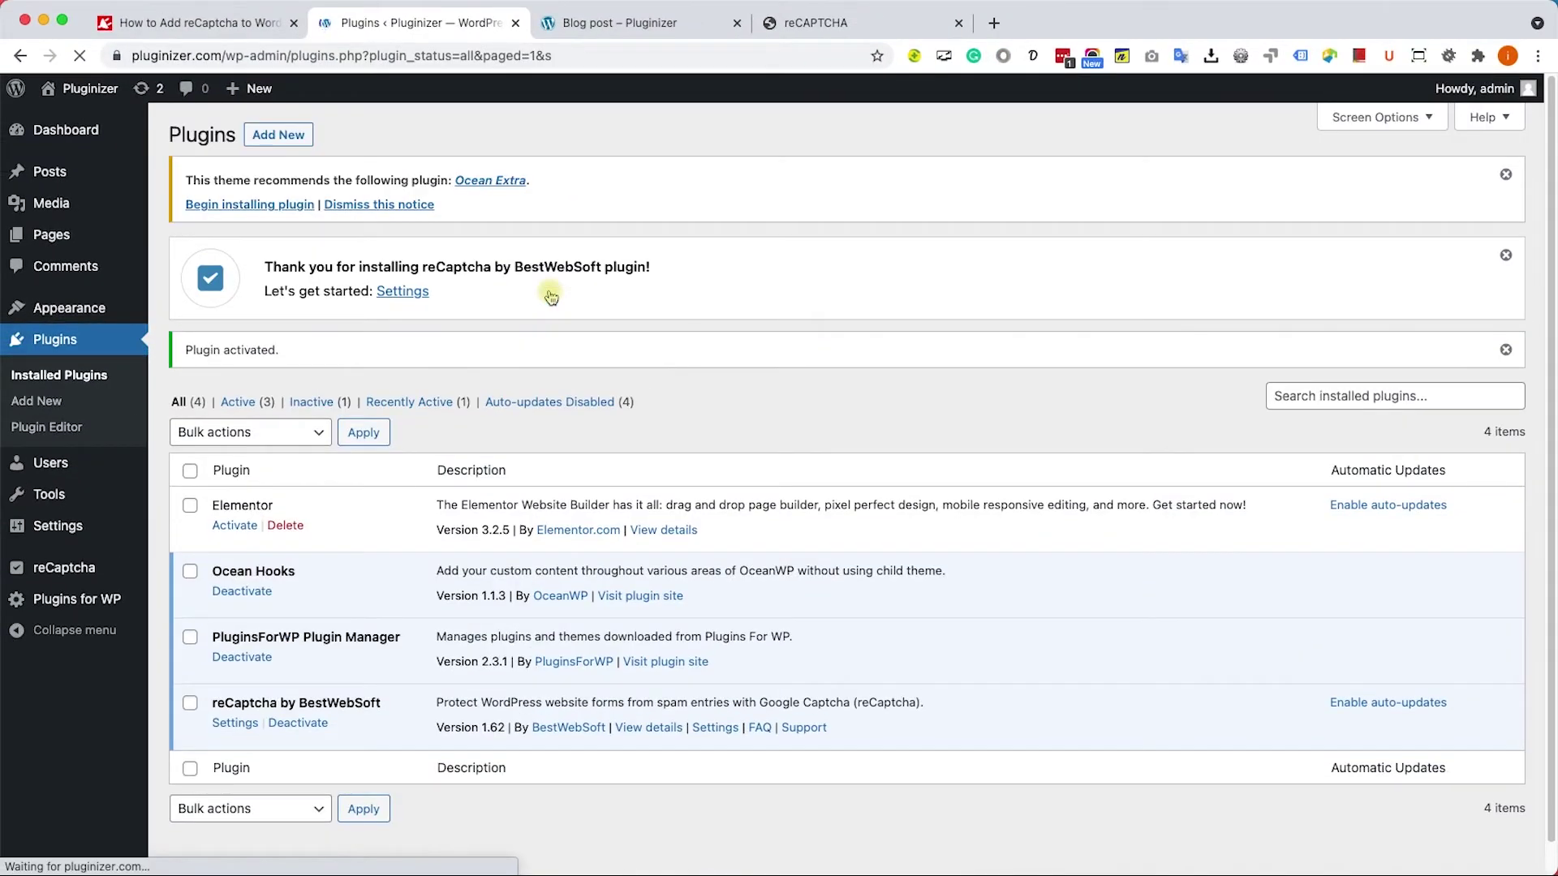
{"action": "mouse_move", "coordinate": [74, 579]}
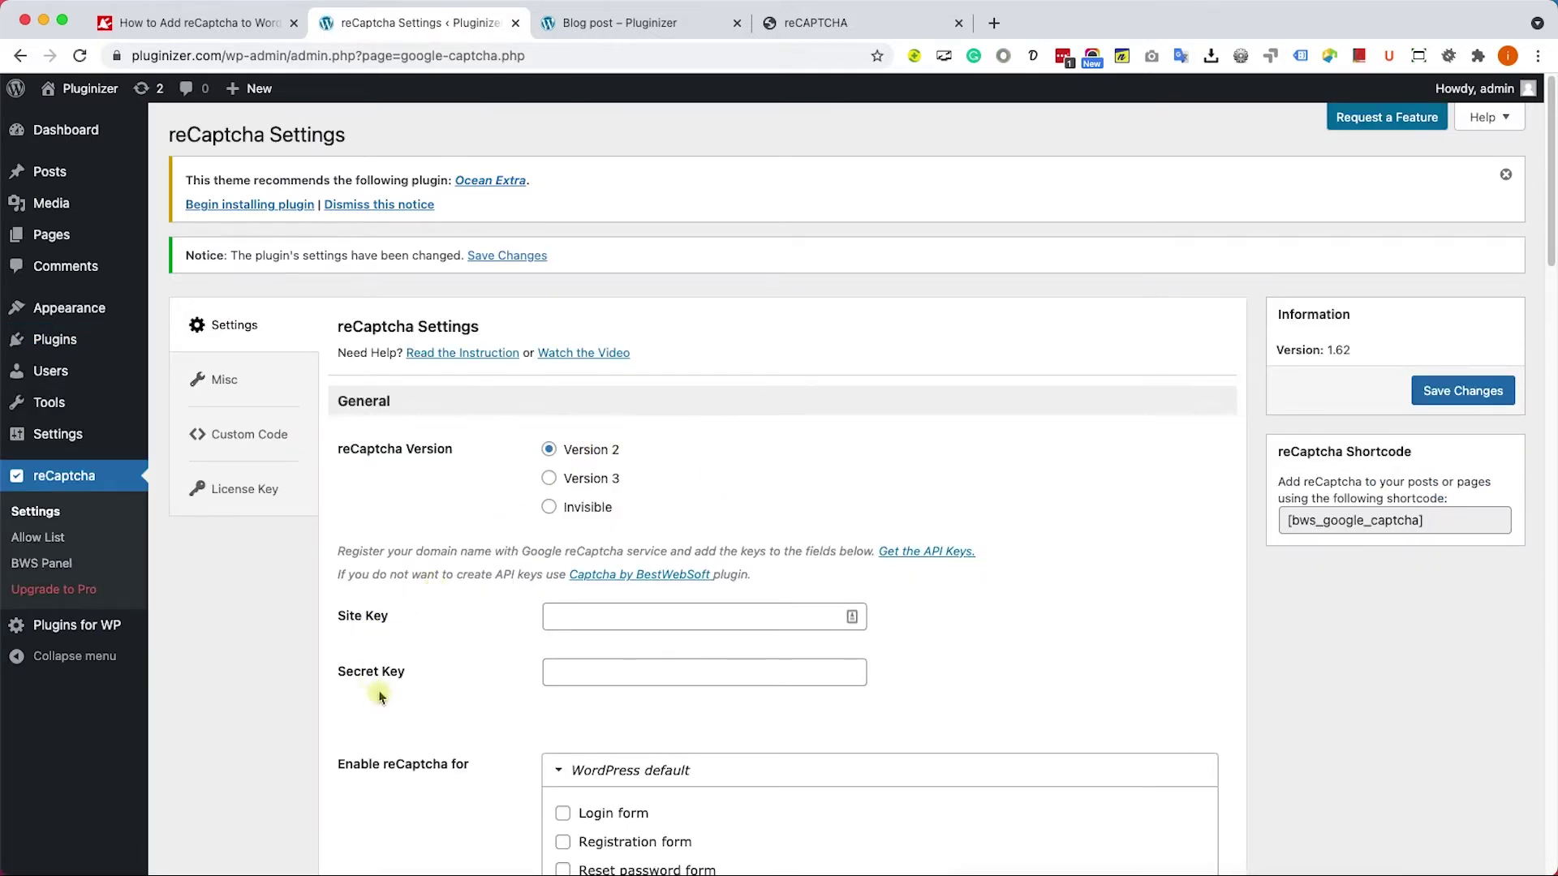
{"action": "left_click", "coordinate": [816, 33]}
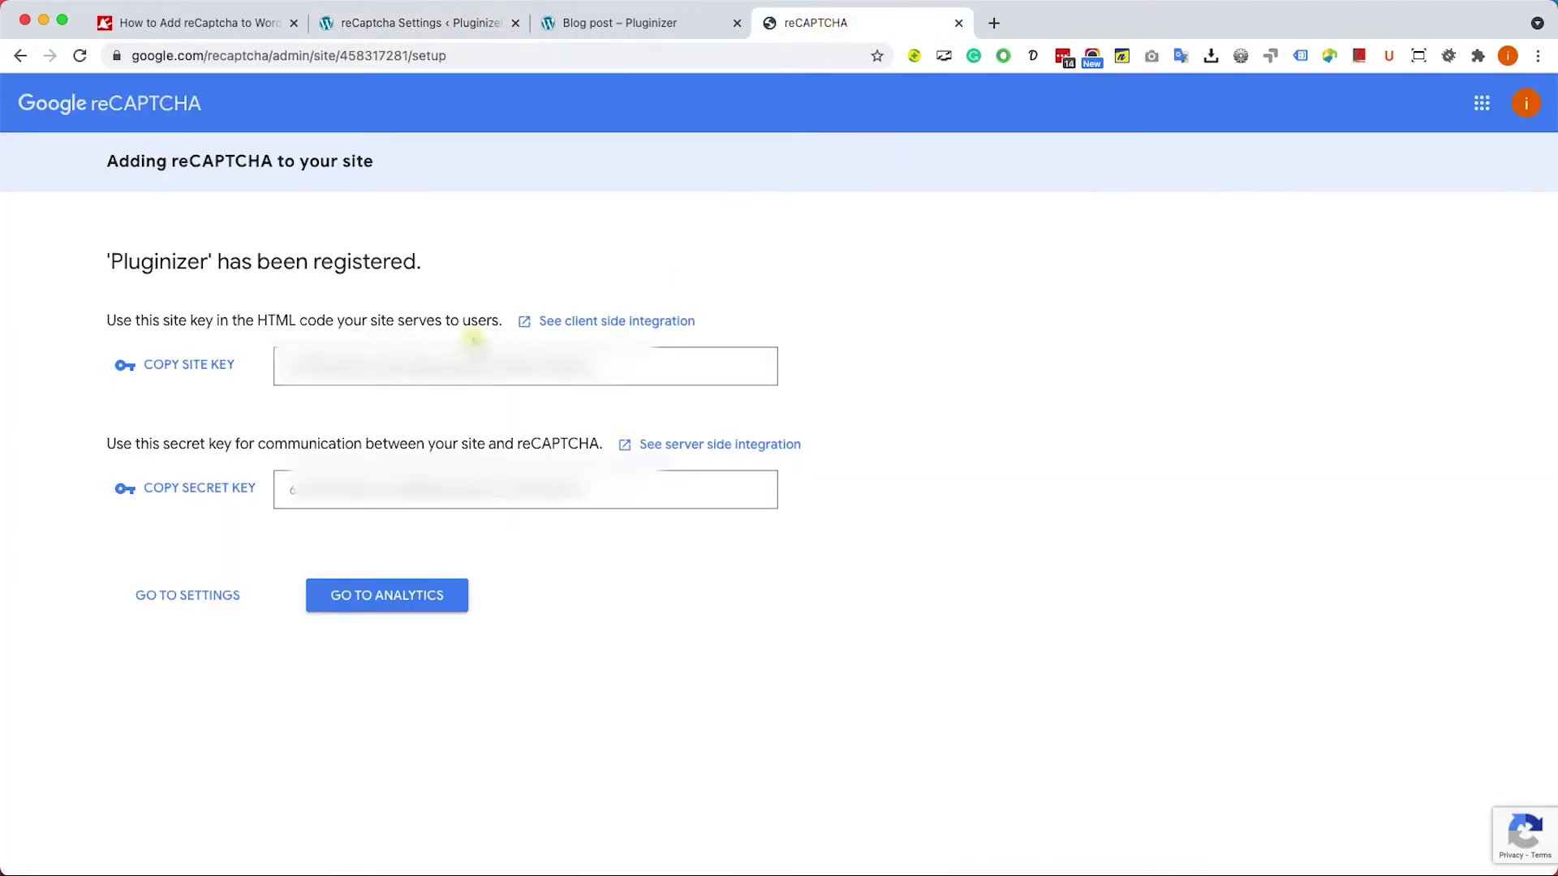
Copy the reCAPTCHA site key into the plugin's Site Key field.
{"action": "left_click", "coordinate": [179, 364]}
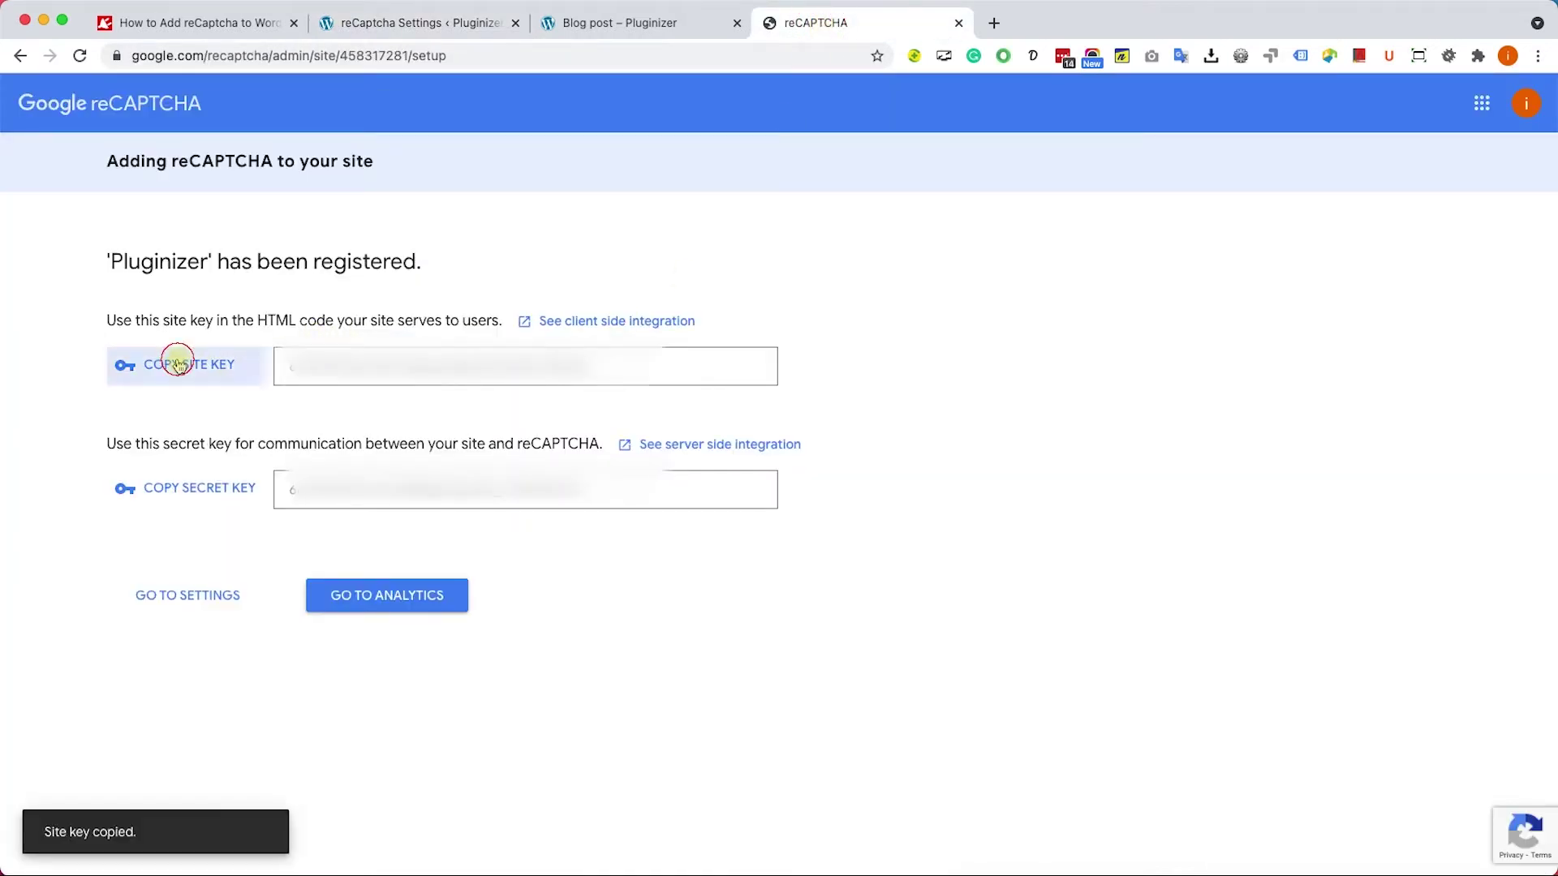
{"action": "left_click", "coordinate": [427, 24]}
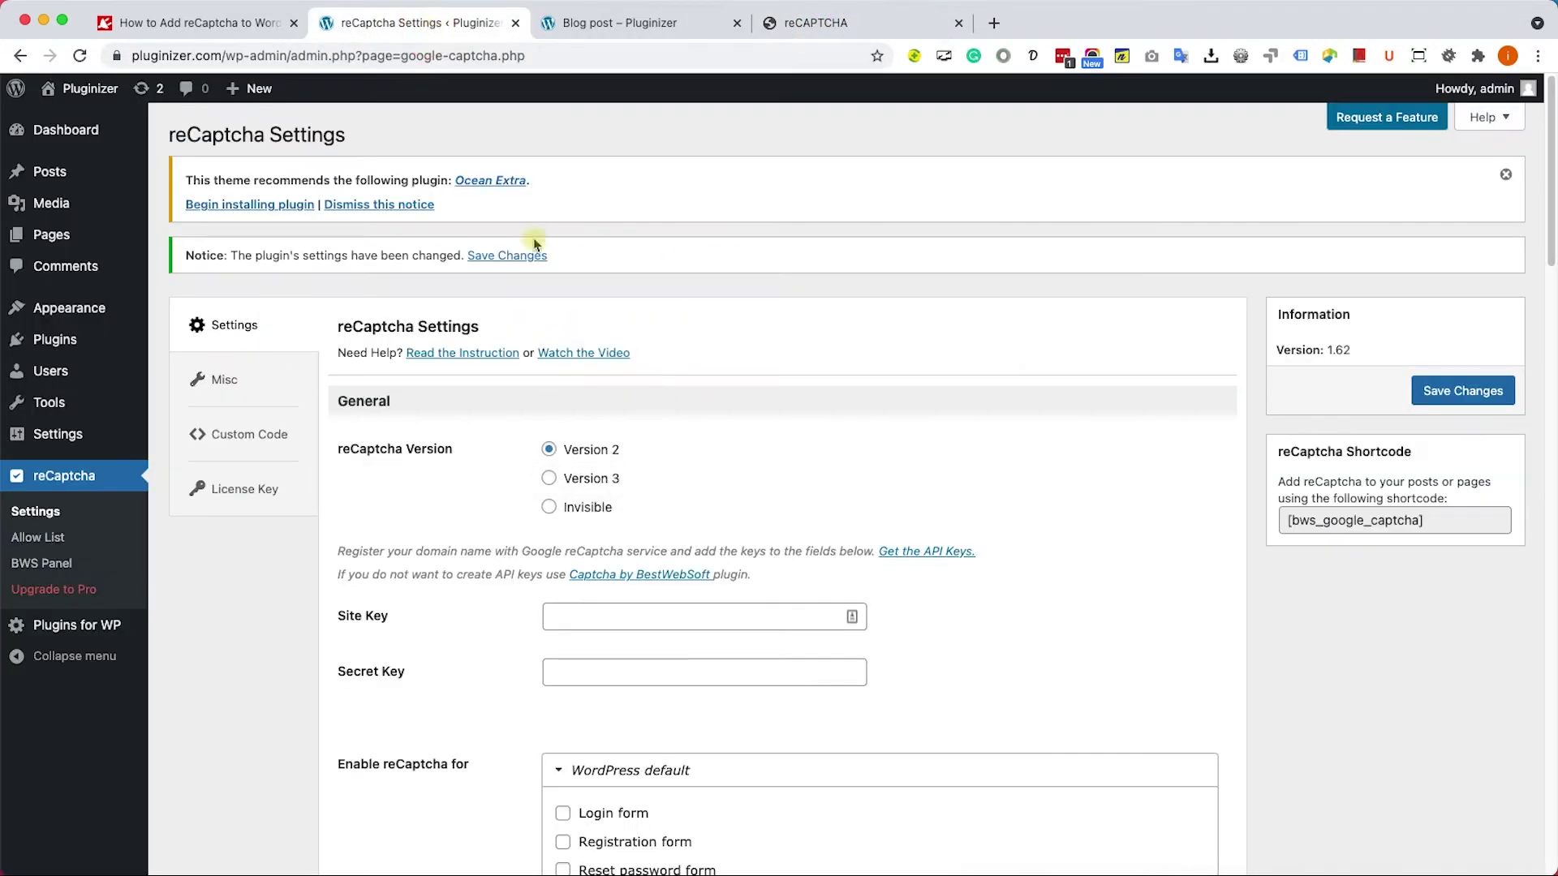
{"action": "right_click", "coordinate": [654, 610]}
{"action": "left_click", "coordinate": [688, 739]}
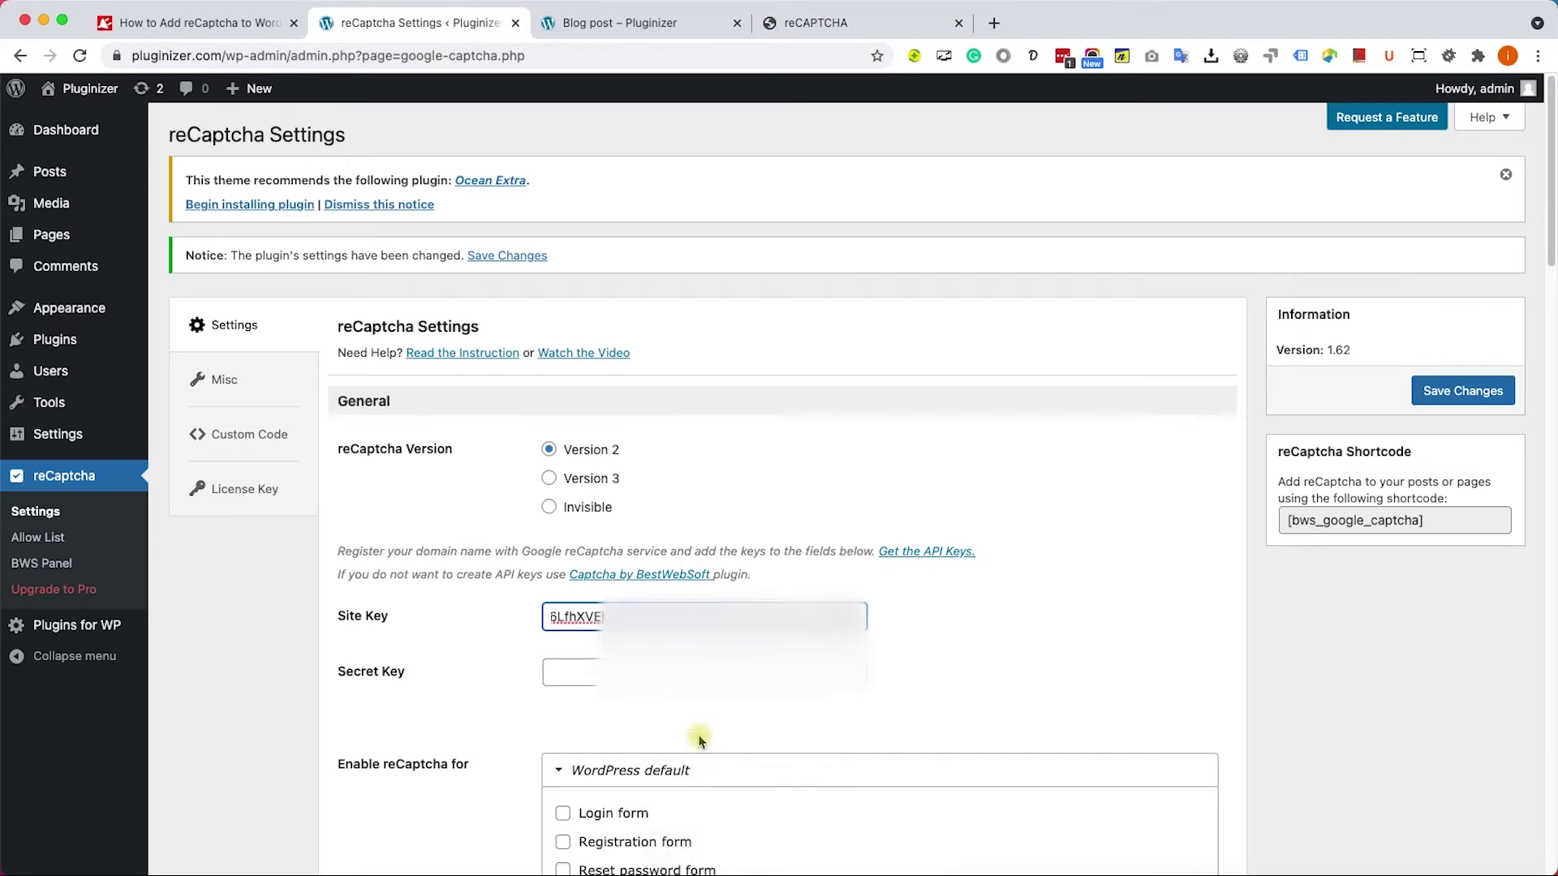
Paste the secret key into Secret Key and save the settings with Comments form enabled.
{"action": "left_click", "coordinate": [822, 33]}
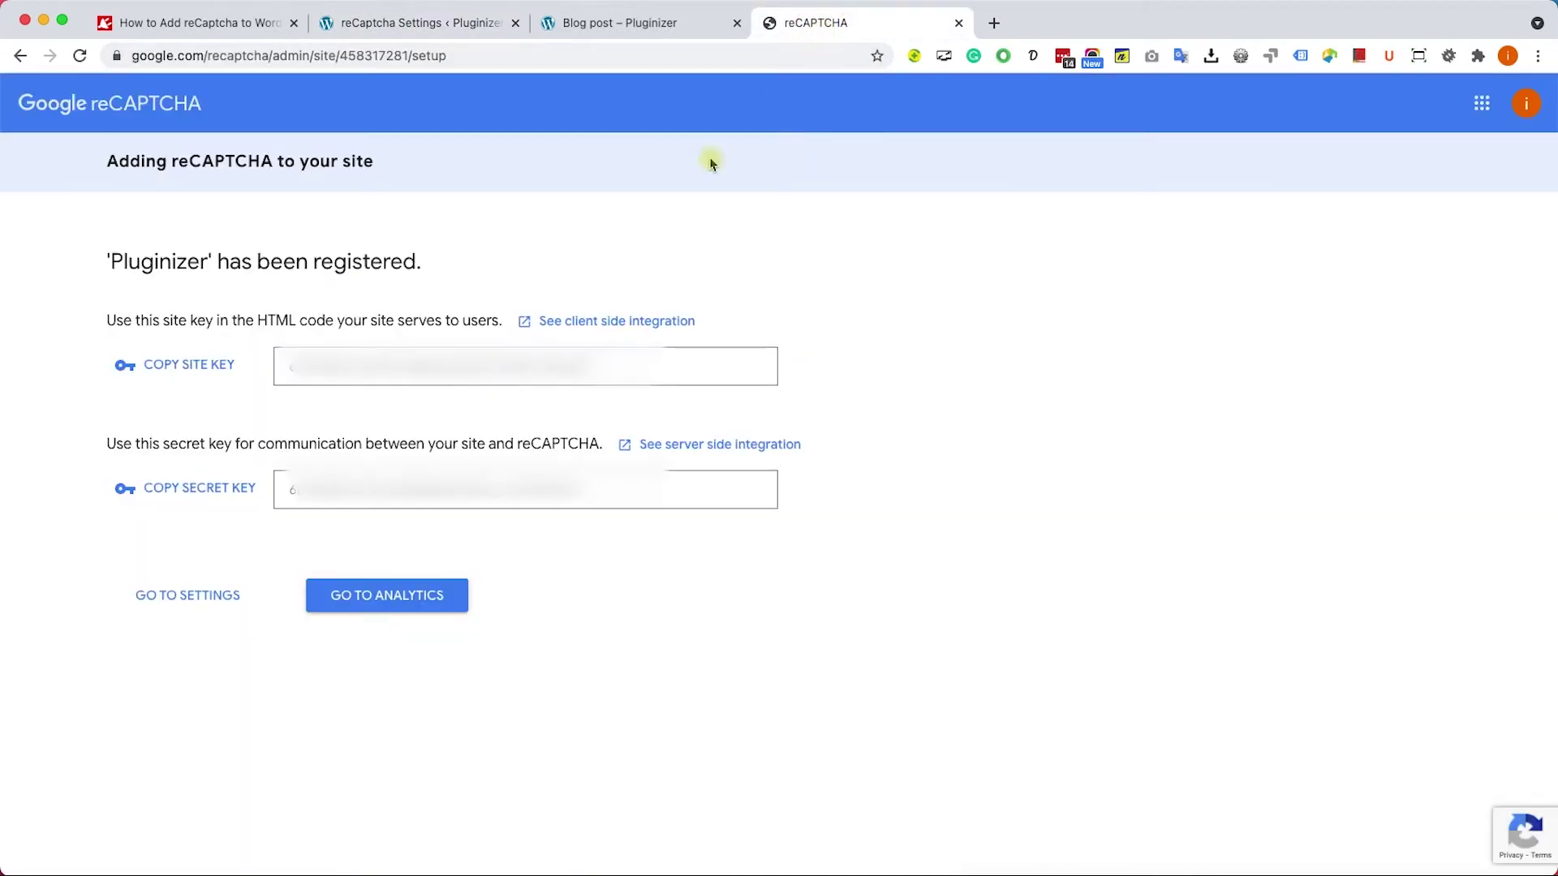
{"action": "left_click", "coordinate": [213, 489]}
{"action": "left_click", "coordinate": [388, 33]}
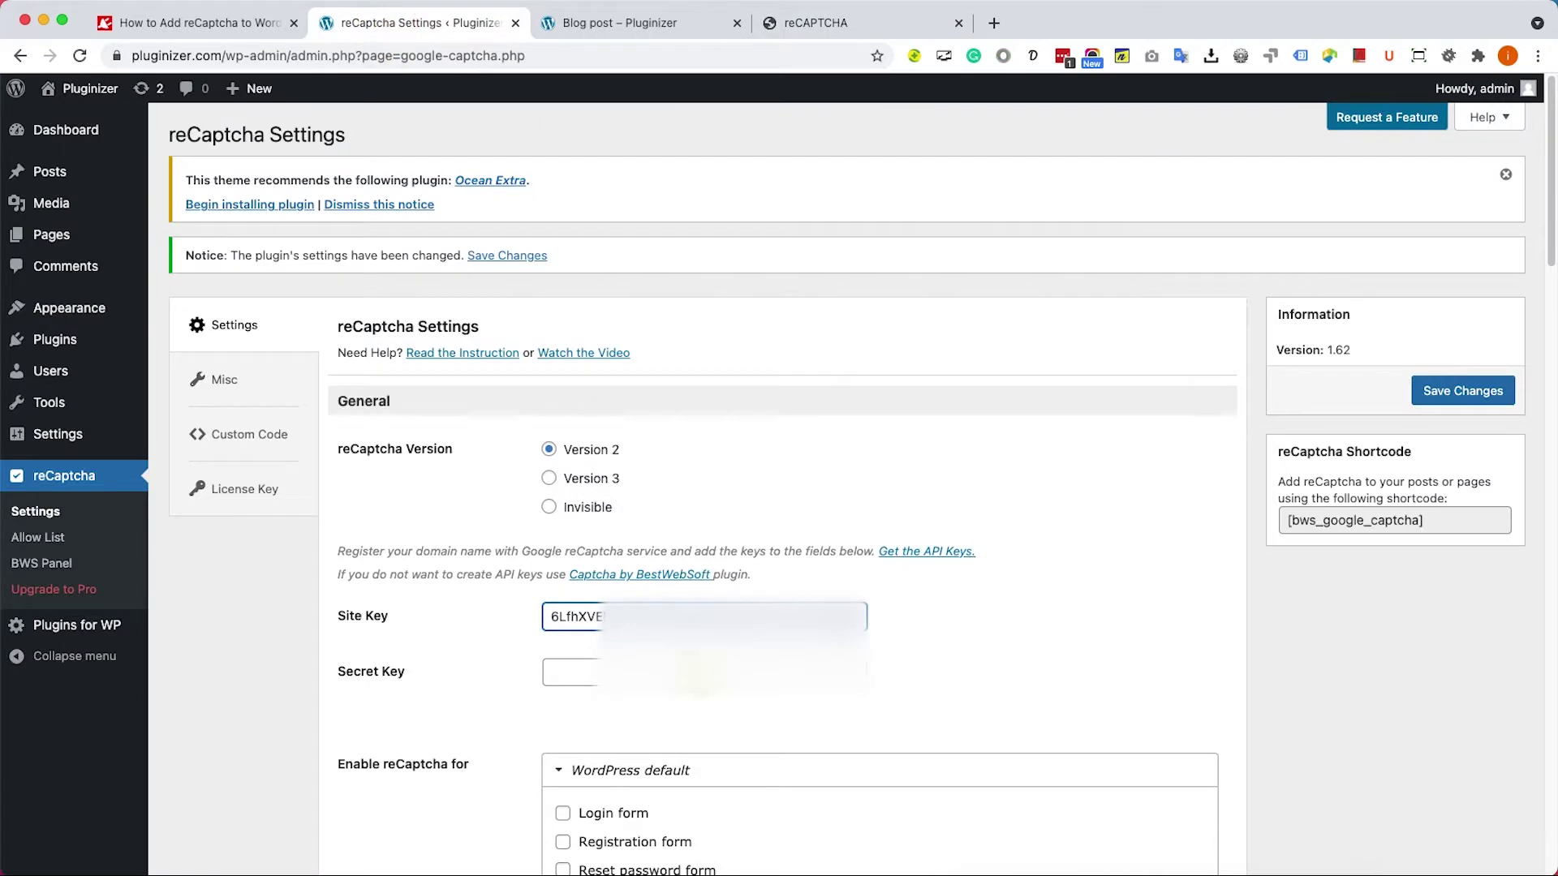
{"action": "right_click", "coordinate": [697, 680]}
{"action": "left_click", "coordinate": [724, 803]}
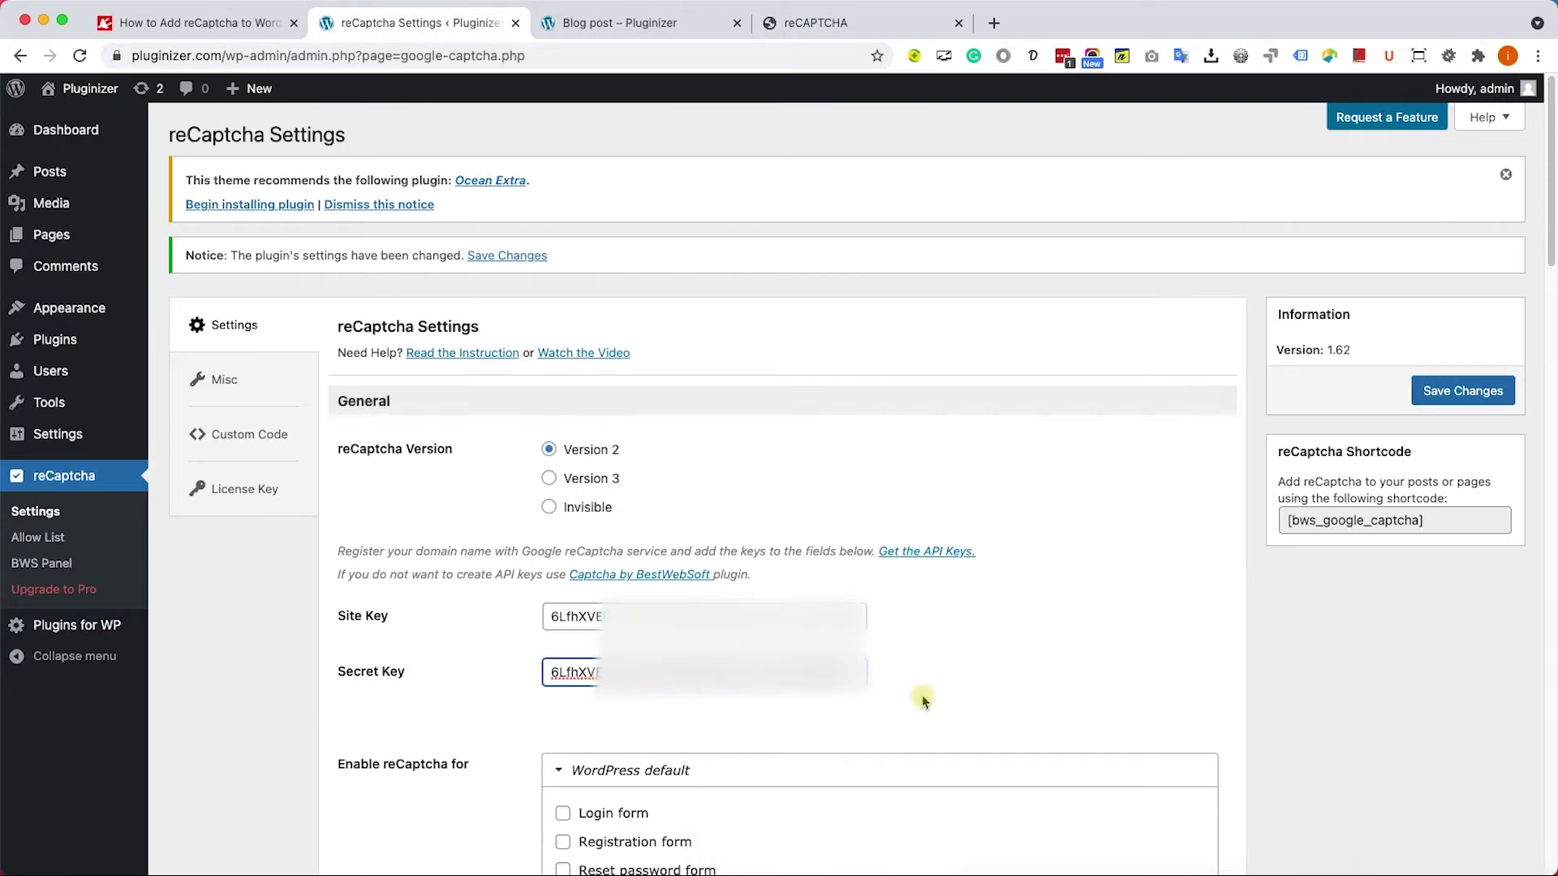
{"action": "scroll", "coordinate": [923, 701], "scroll_direction": "down", "scroll_amount": 3}
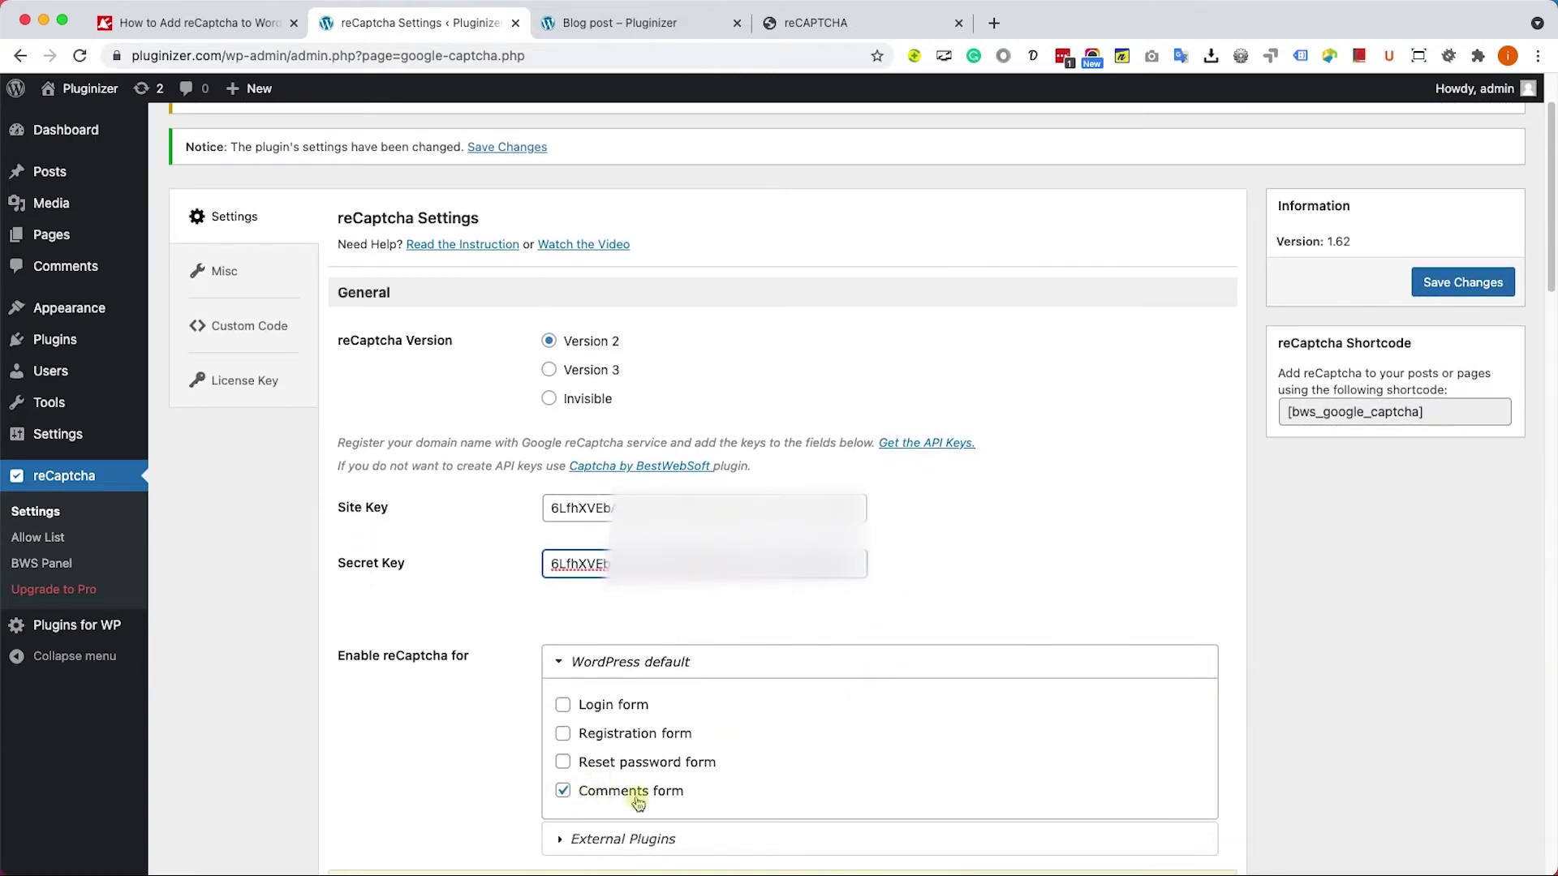
{"action": "left_click", "coordinate": [1443, 289]}
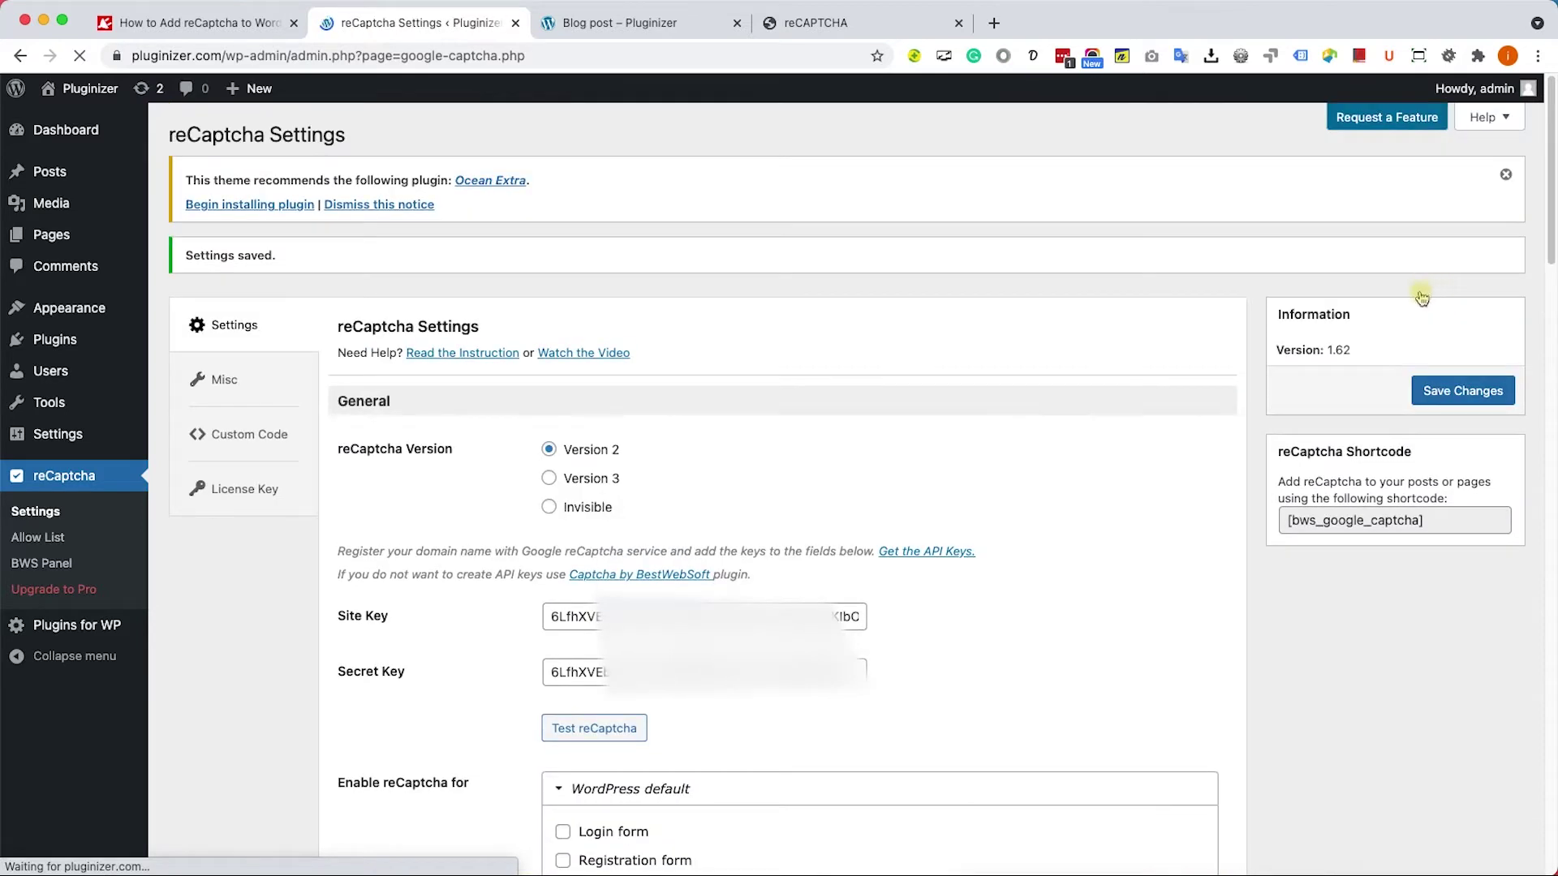
{"action": "left_click", "coordinate": [589, 23]}
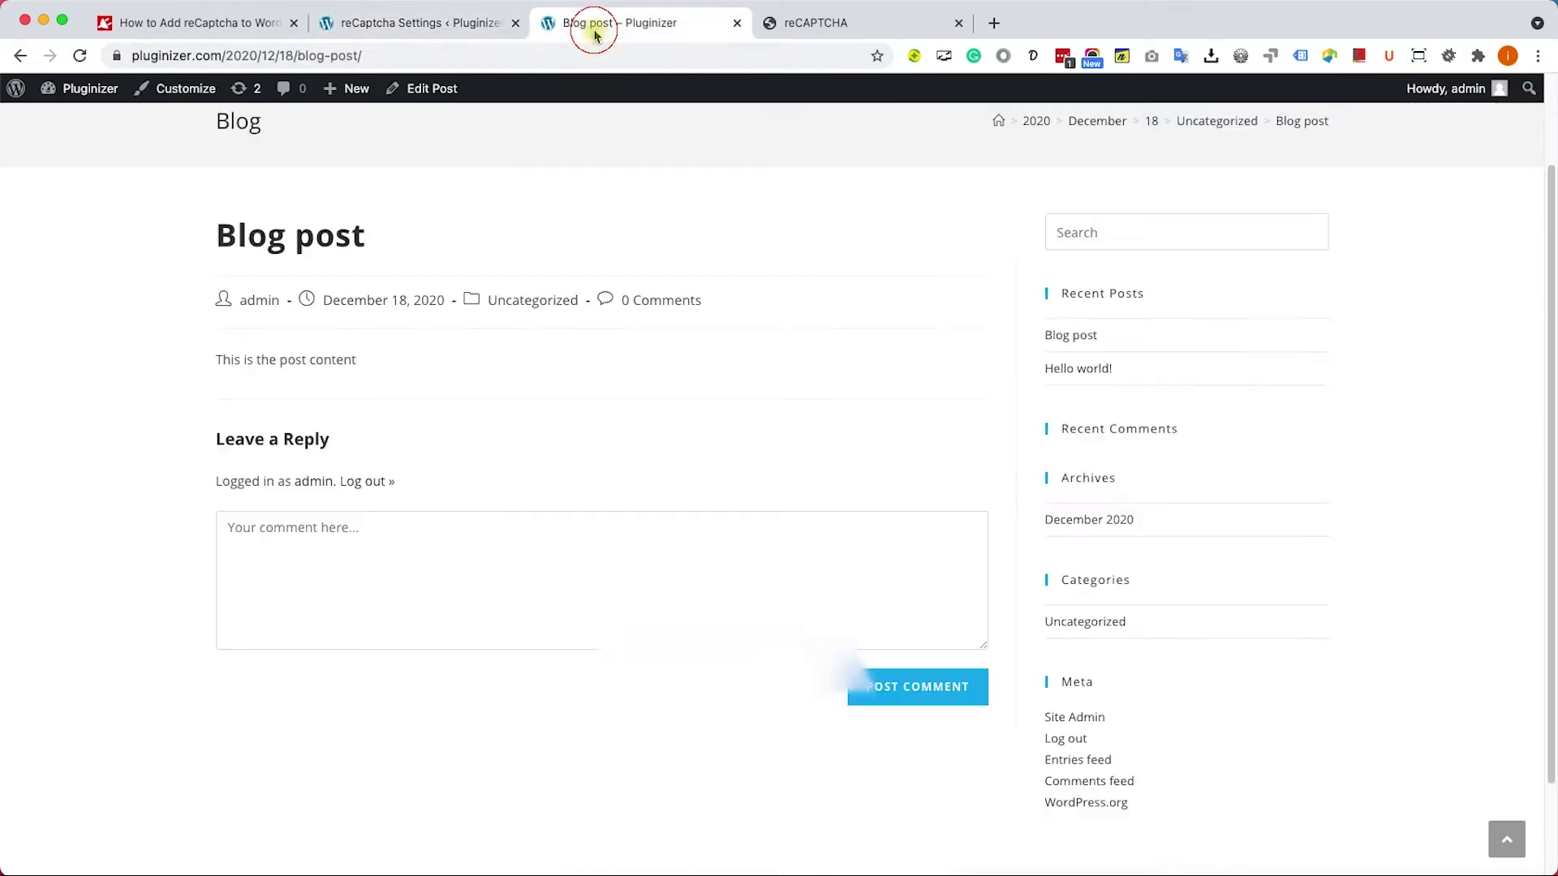
Reload the blog post so its comment form shows the 'I'm not a robot' reCAPTCHA.
{"action": "left_click", "coordinate": [82, 59]}
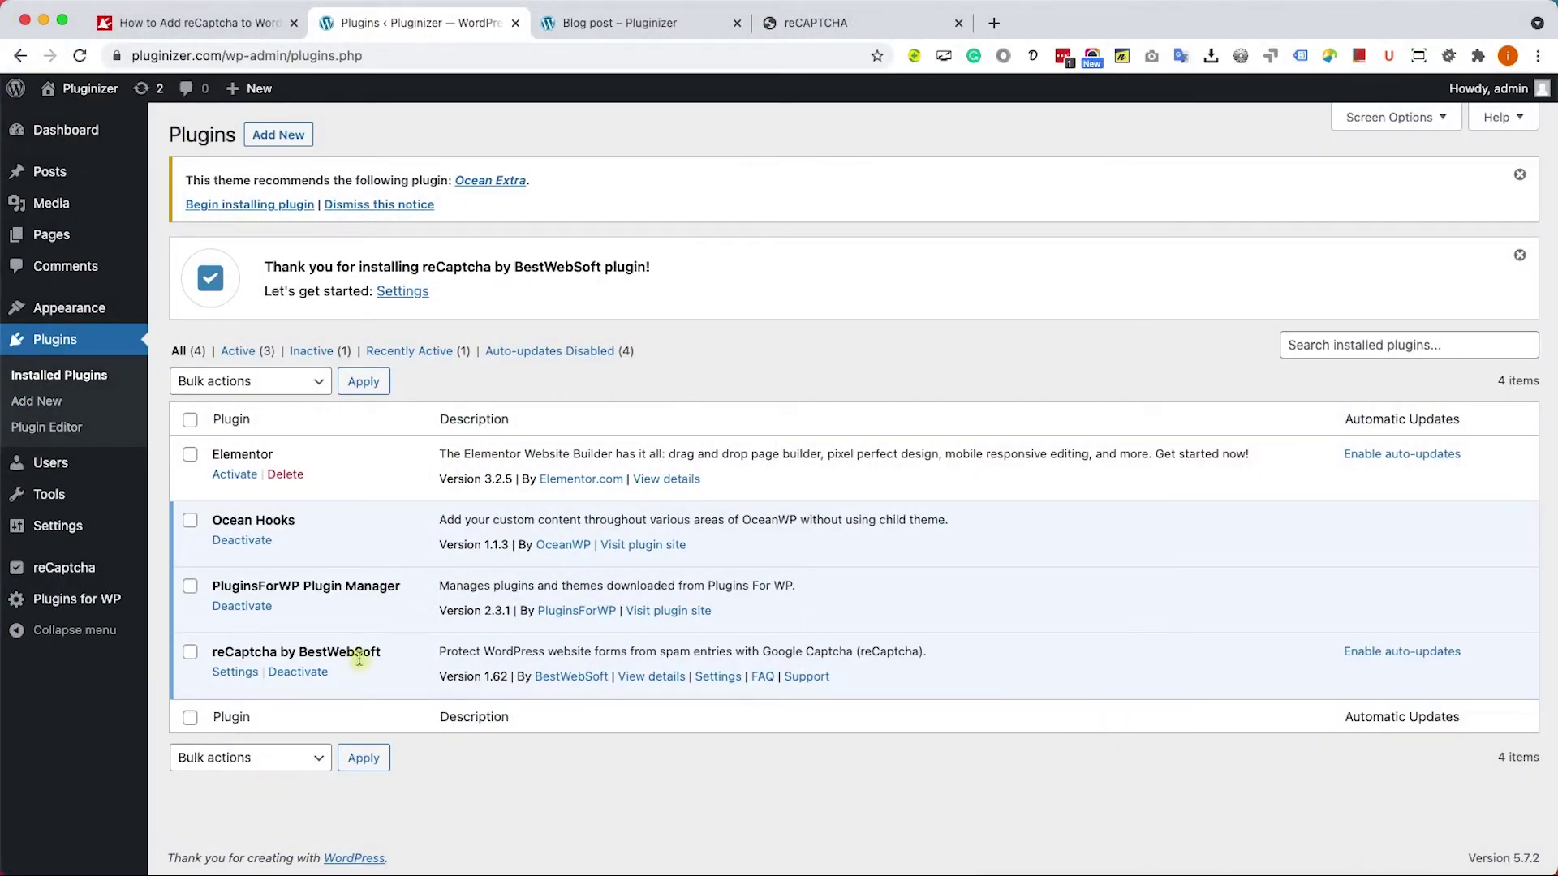
Deactivate reCaptcha by BestWebSoft without giving a reason and open OceanWP's singular.php in the Theme Editor.
{"action": "left_click", "coordinate": [297, 672]}
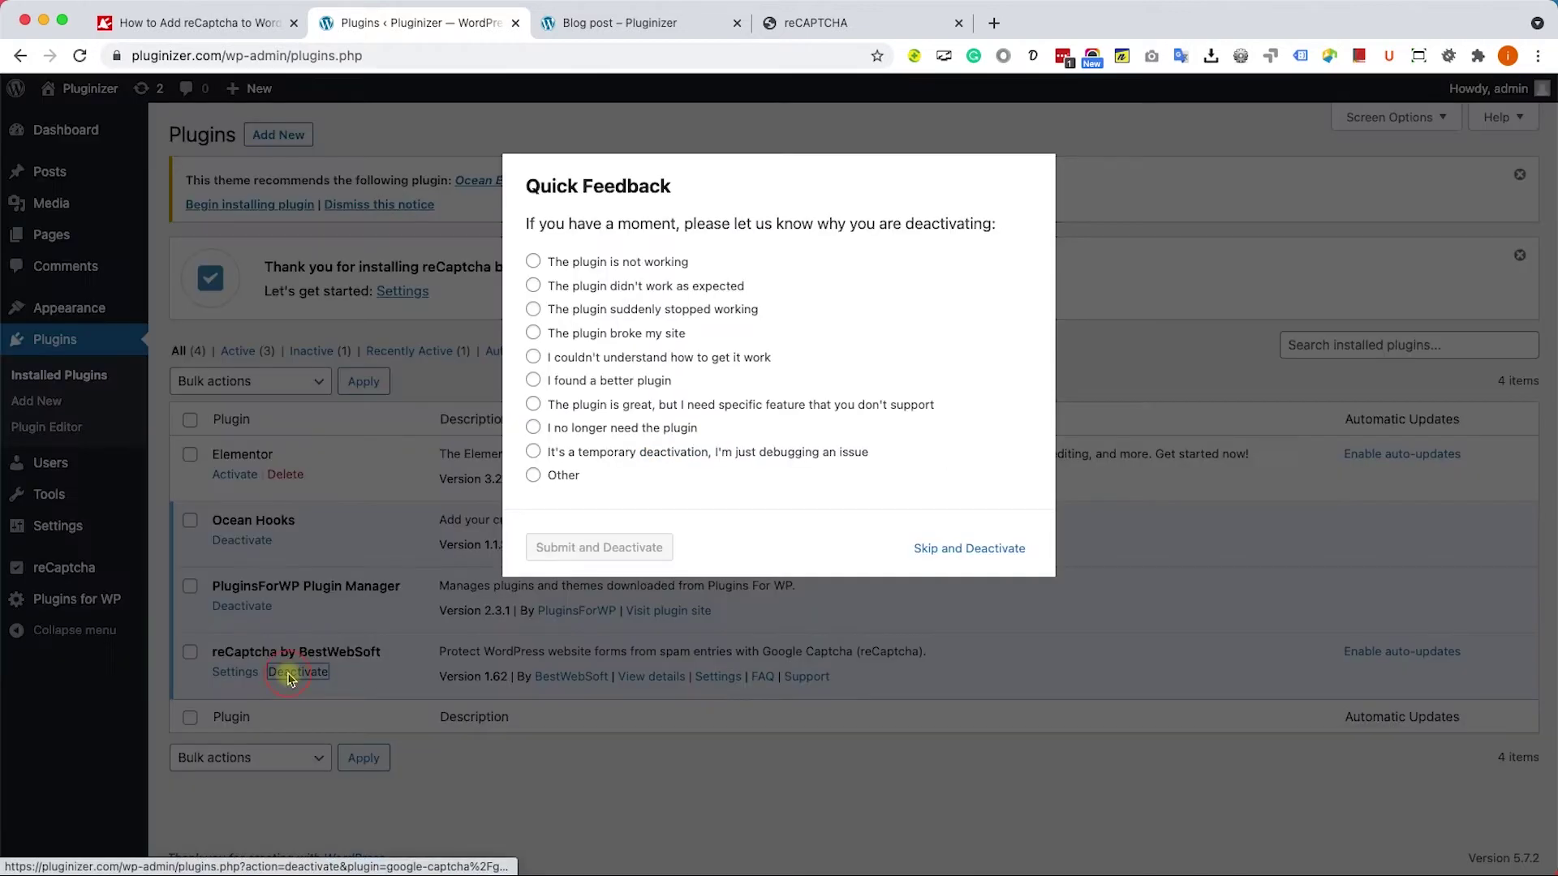
{"action": "left_click", "coordinate": [959, 560]}
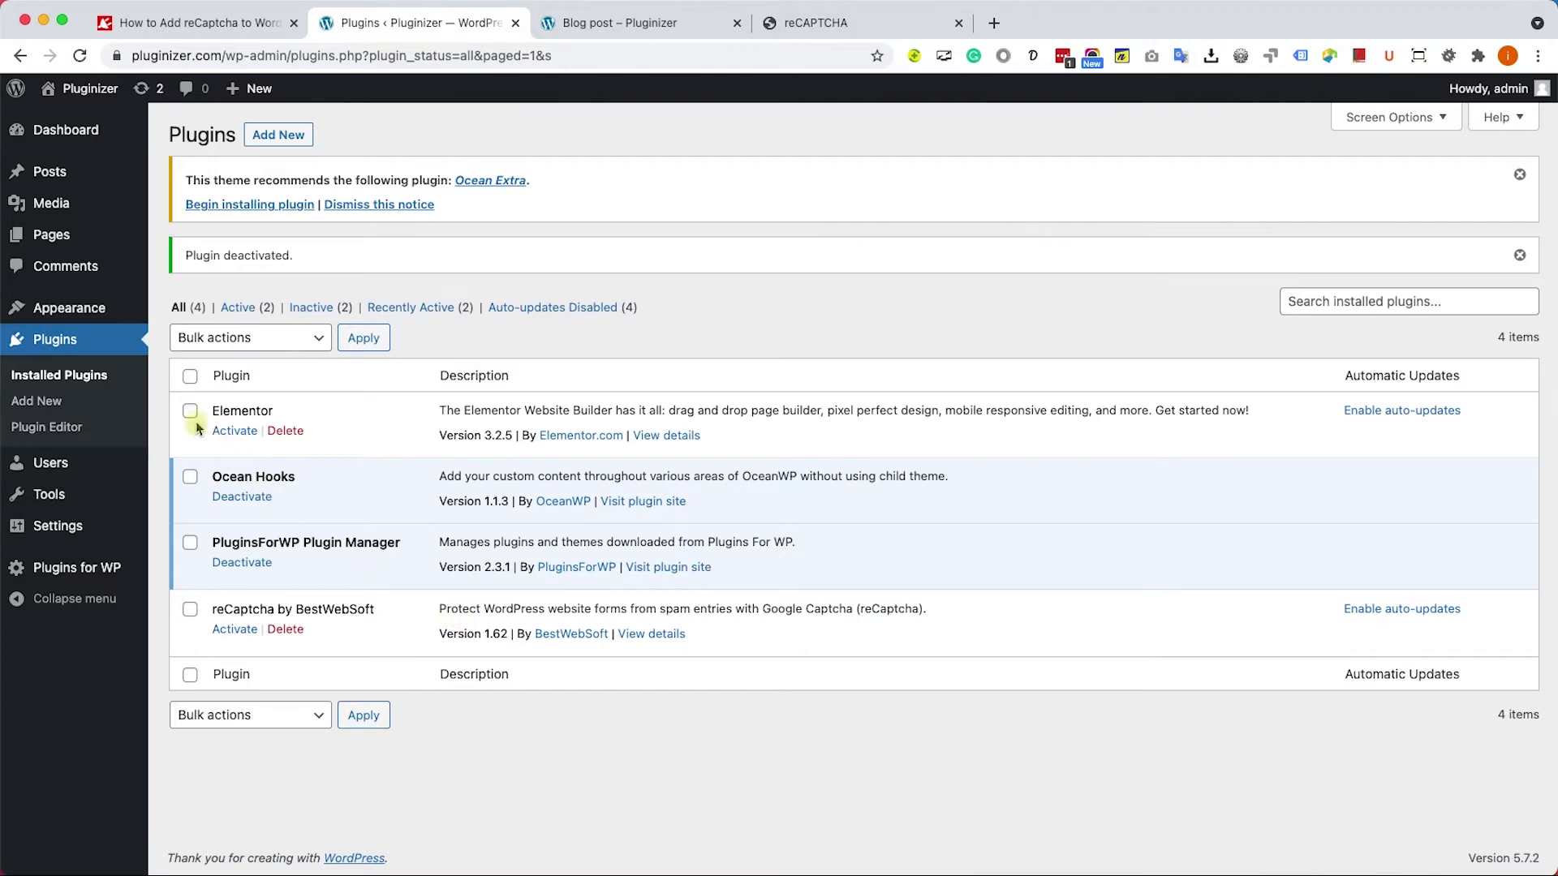
{"action": "mouse_move", "coordinate": [103, 309]}
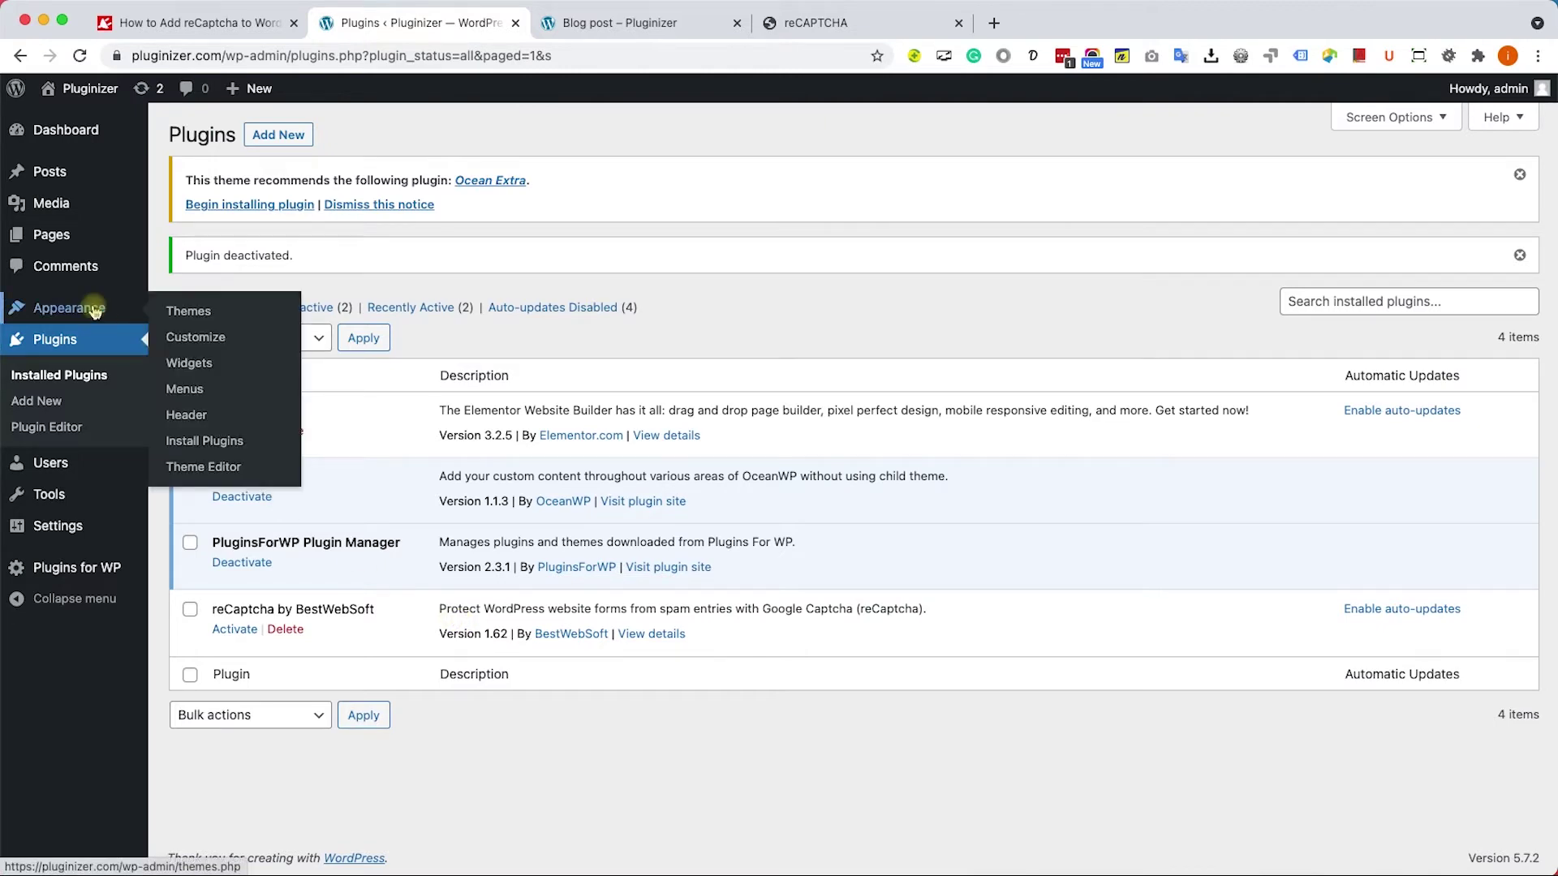
{"action": "left_click", "coordinate": [212, 477]}
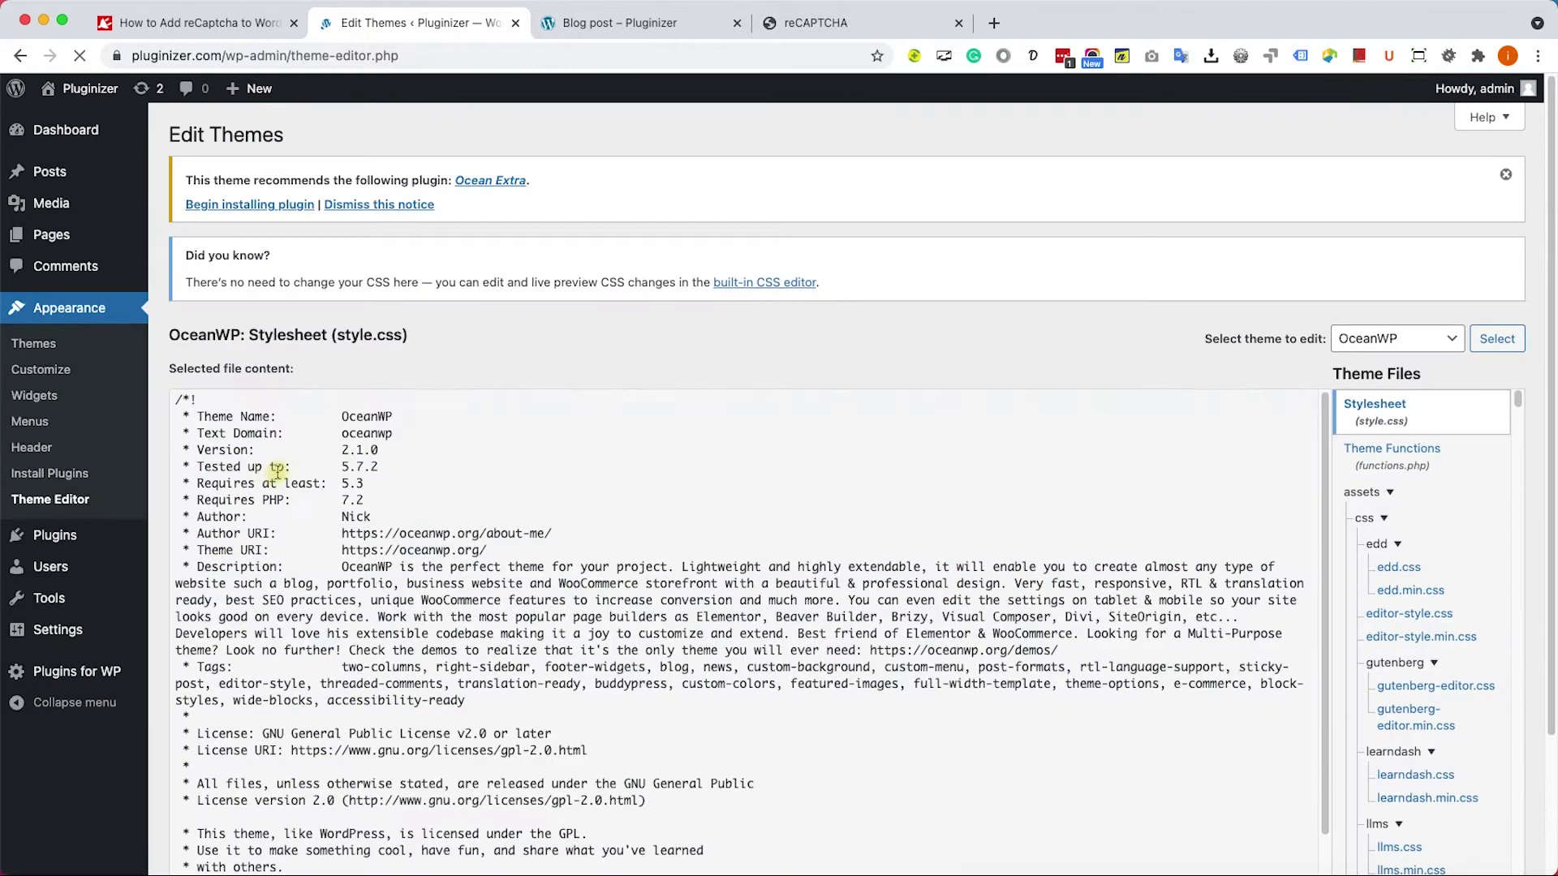
{"action": "scroll", "coordinate": [1416, 557], "scroll_direction": "down", "scroll_amount": 5}
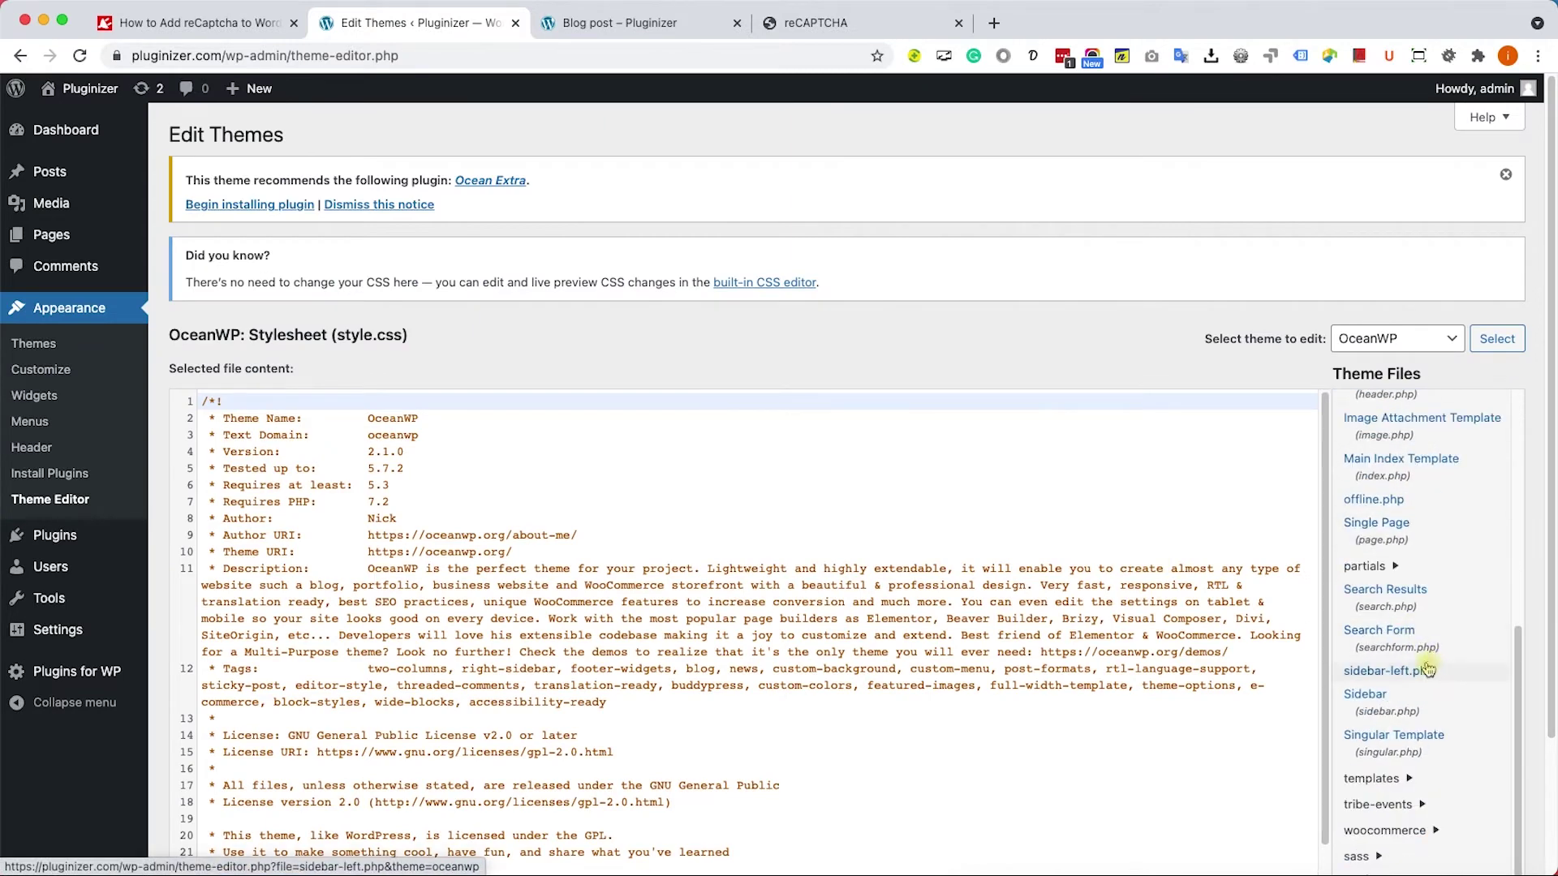
{"action": "left_click", "coordinate": [1408, 739]}
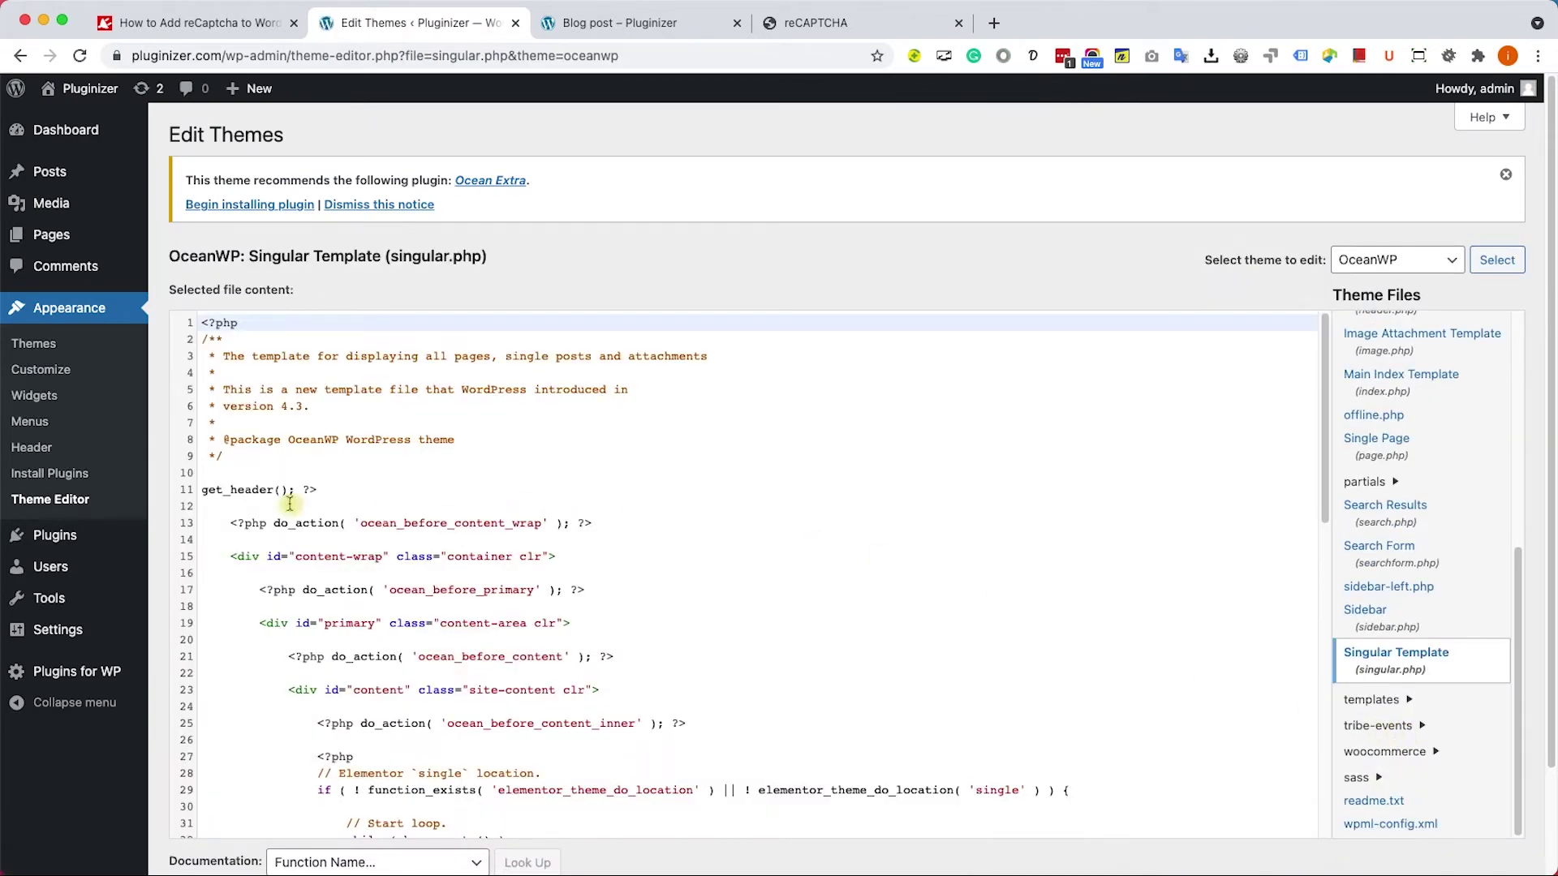
Copy the google-recaptcha wp_enqueue_script line from the tutorial article.
{"action": "left_click", "coordinate": [191, 24]}
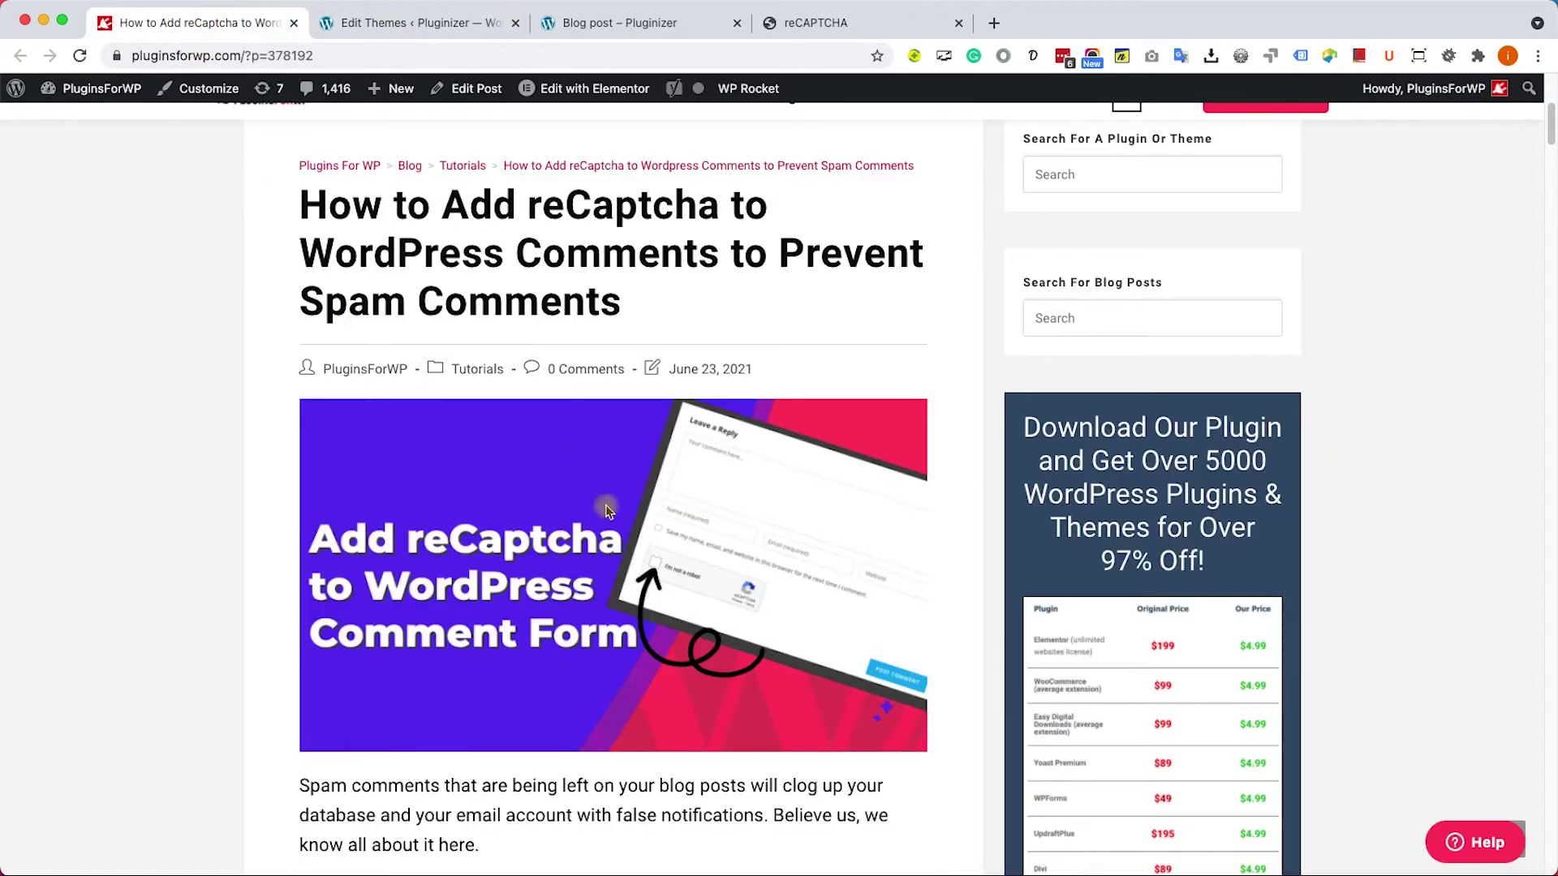
{"action": "scroll", "coordinate": [612, 515], "scroll_direction": "down", "scroll_amount": 20}
{"action": "scroll", "coordinate": [613, 515], "scroll_direction": "down", "scroll_amount": 20}
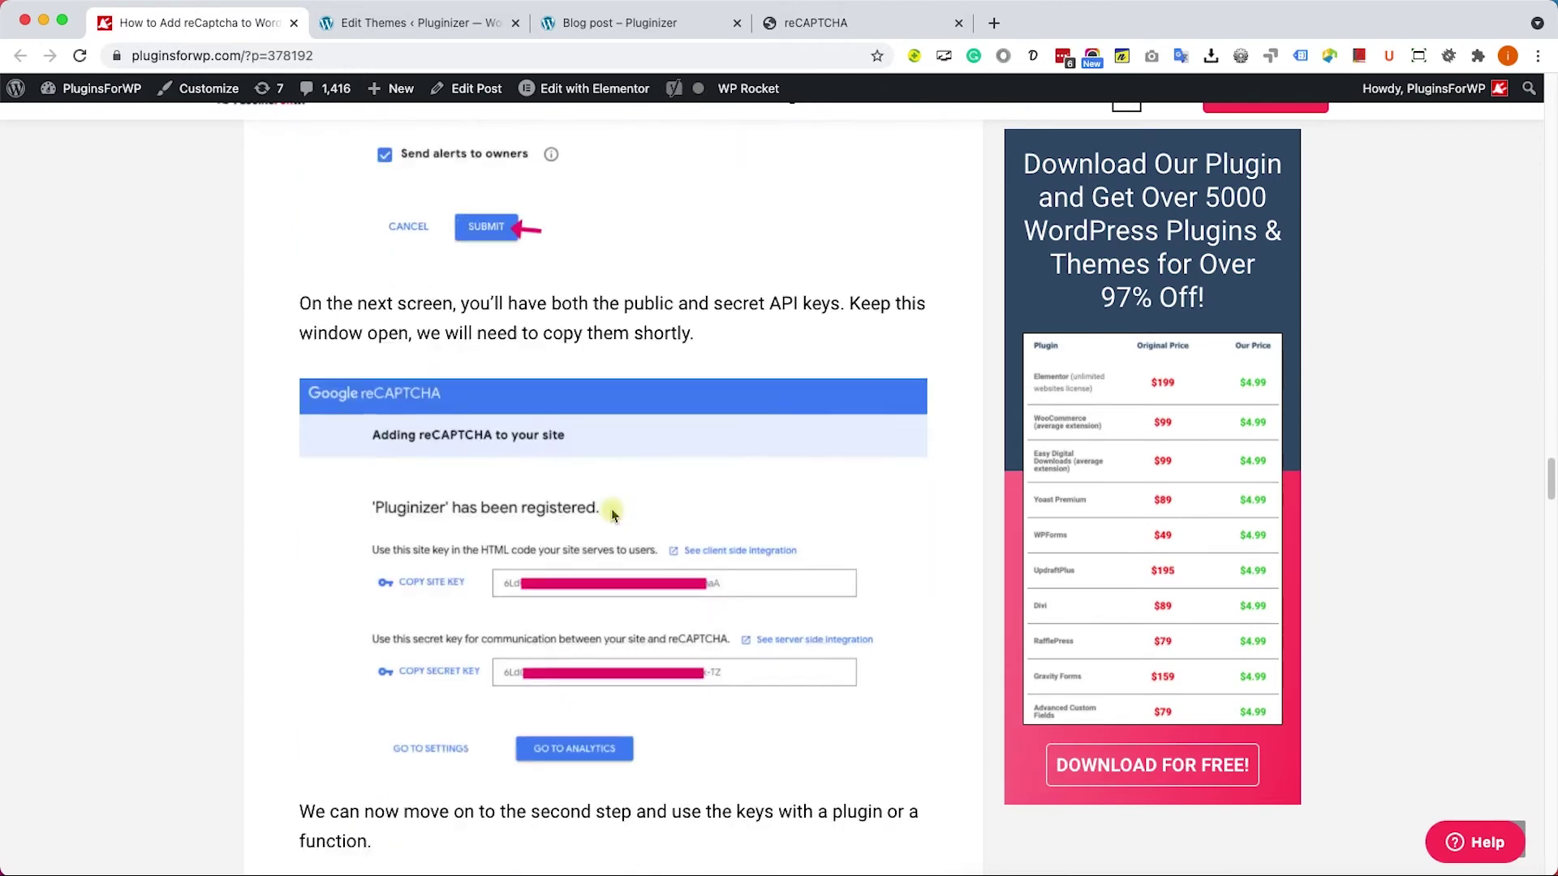
{"action": "scroll", "coordinate": [612, 515], "scroll_direction": "down", "scroll_amount": 8}
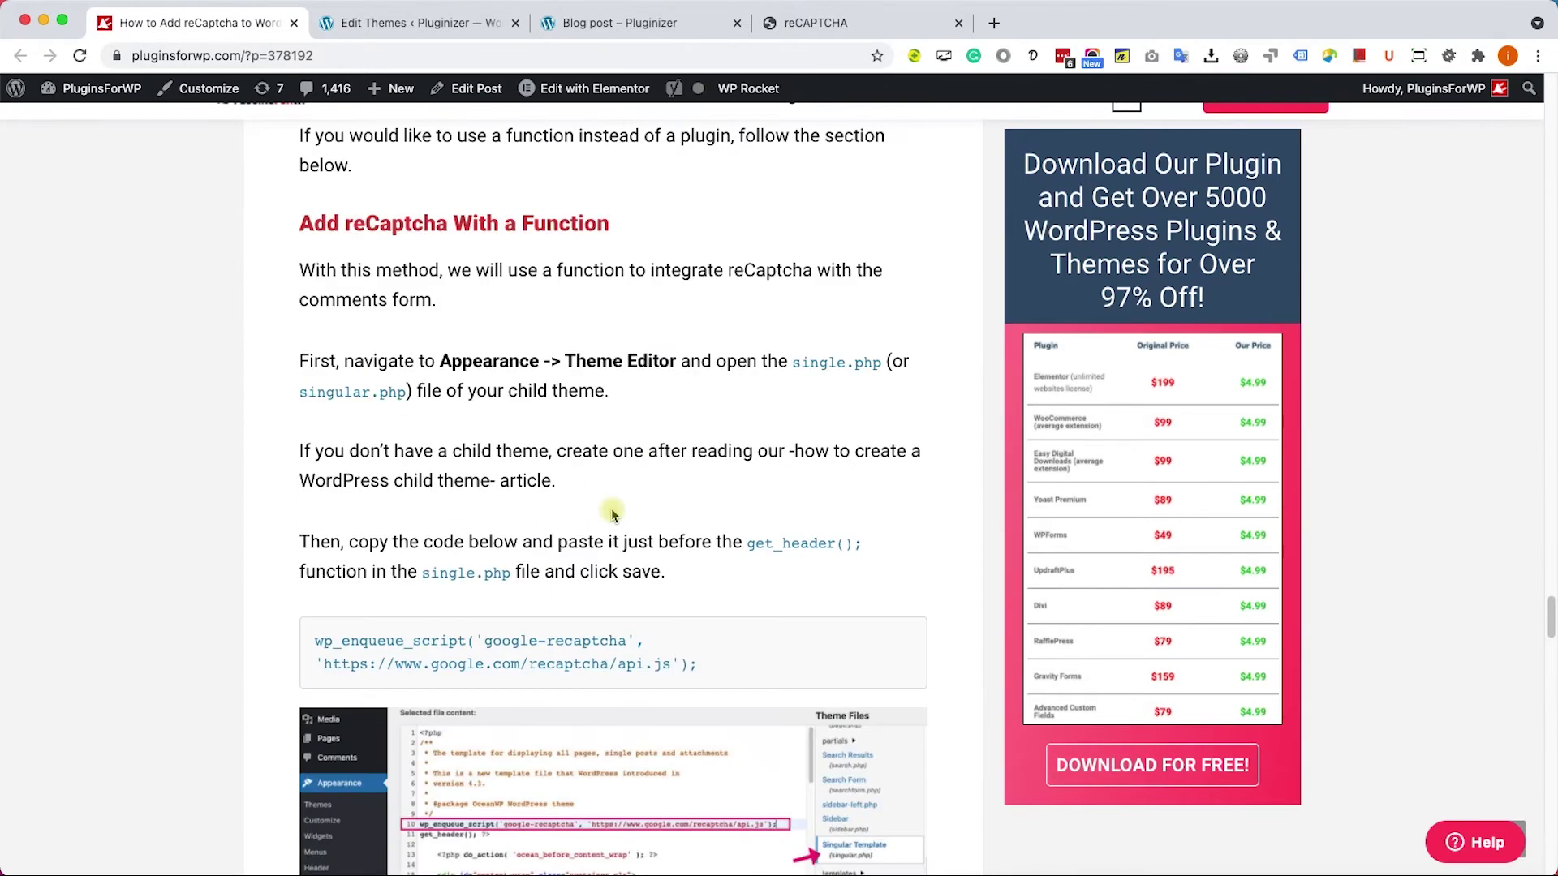
{"action": "left_click_drag", "start_coordinate": [716, 571], "coordinate": [316, 535]}
{"action": "right_click", "coordinate": [339, 548]}
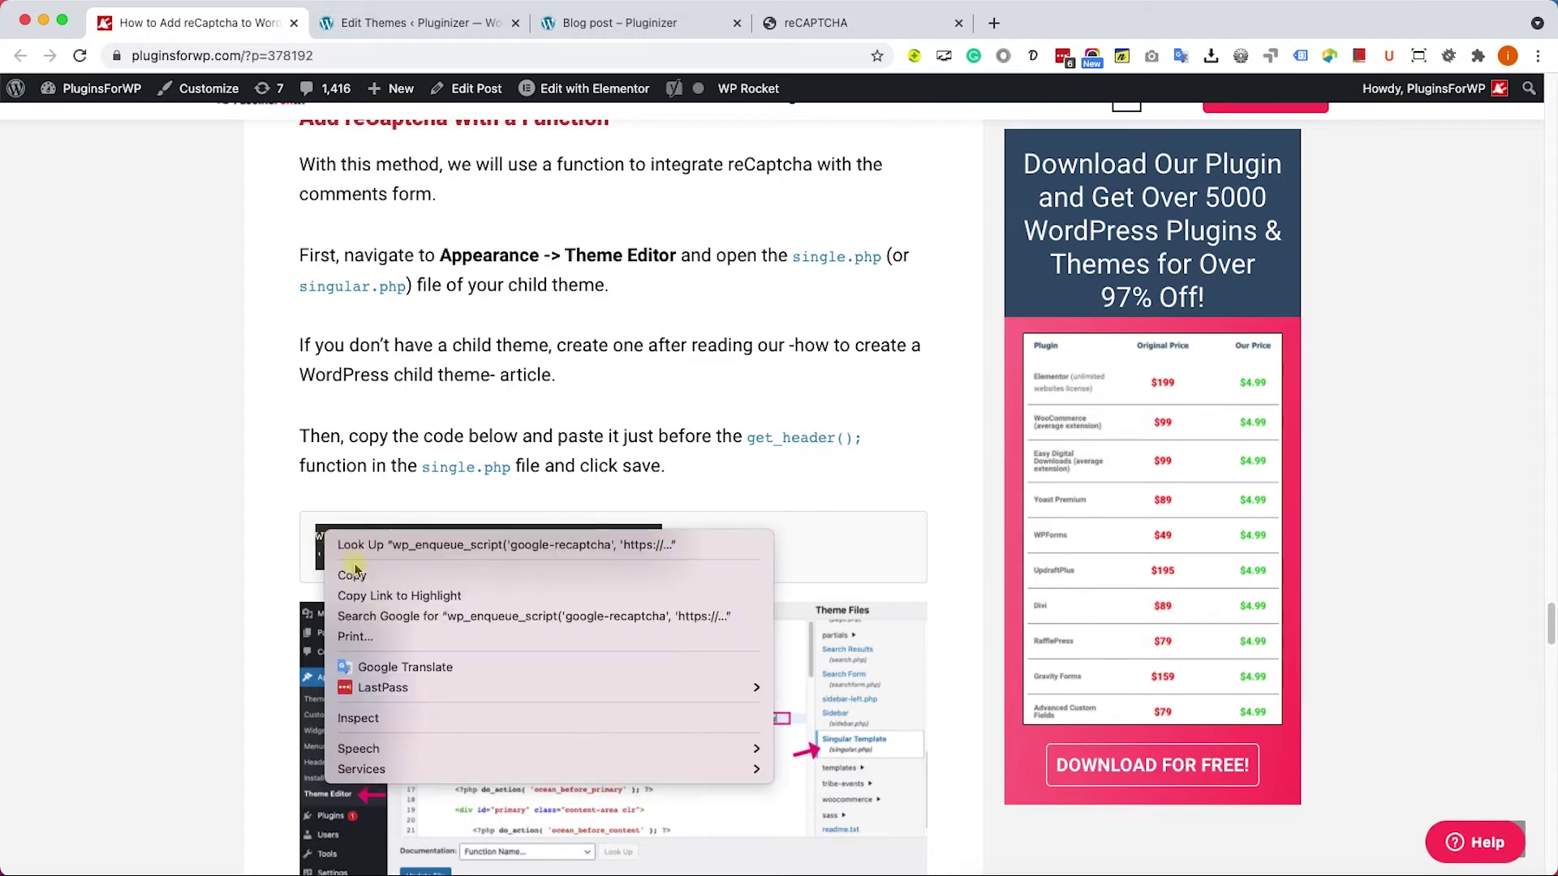
{"action": "left_click", "coordinate": [352, 576]}
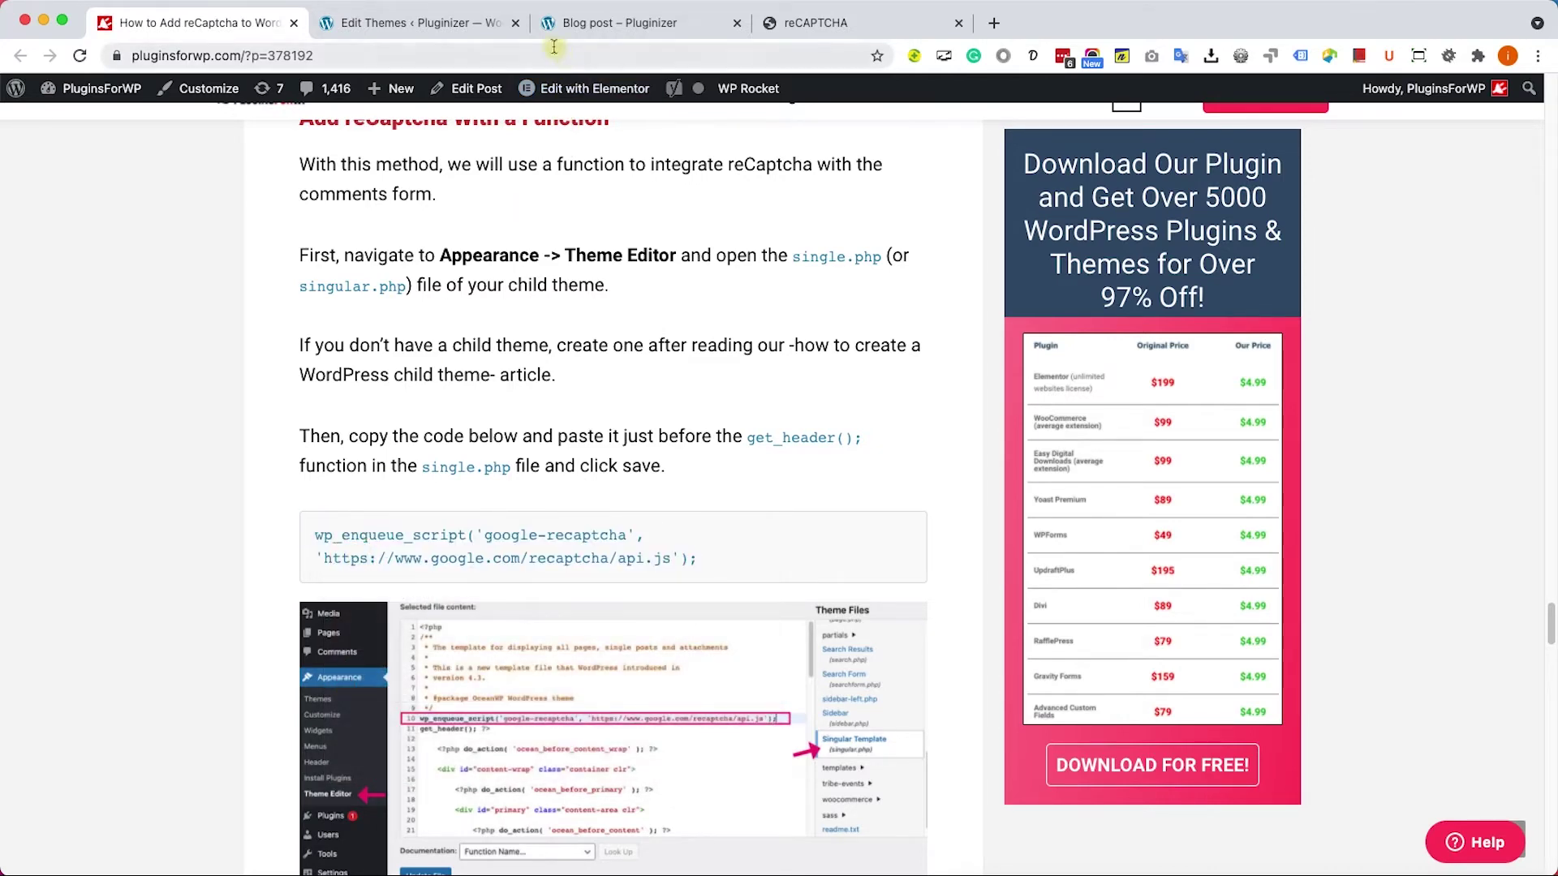
Paste the line above get_header() on line 10 of singular.php and update the file.
{"action": "left_click", "coordinate": [422, 23]}
{"action": "left_click", "coordinate": [300, 473]}
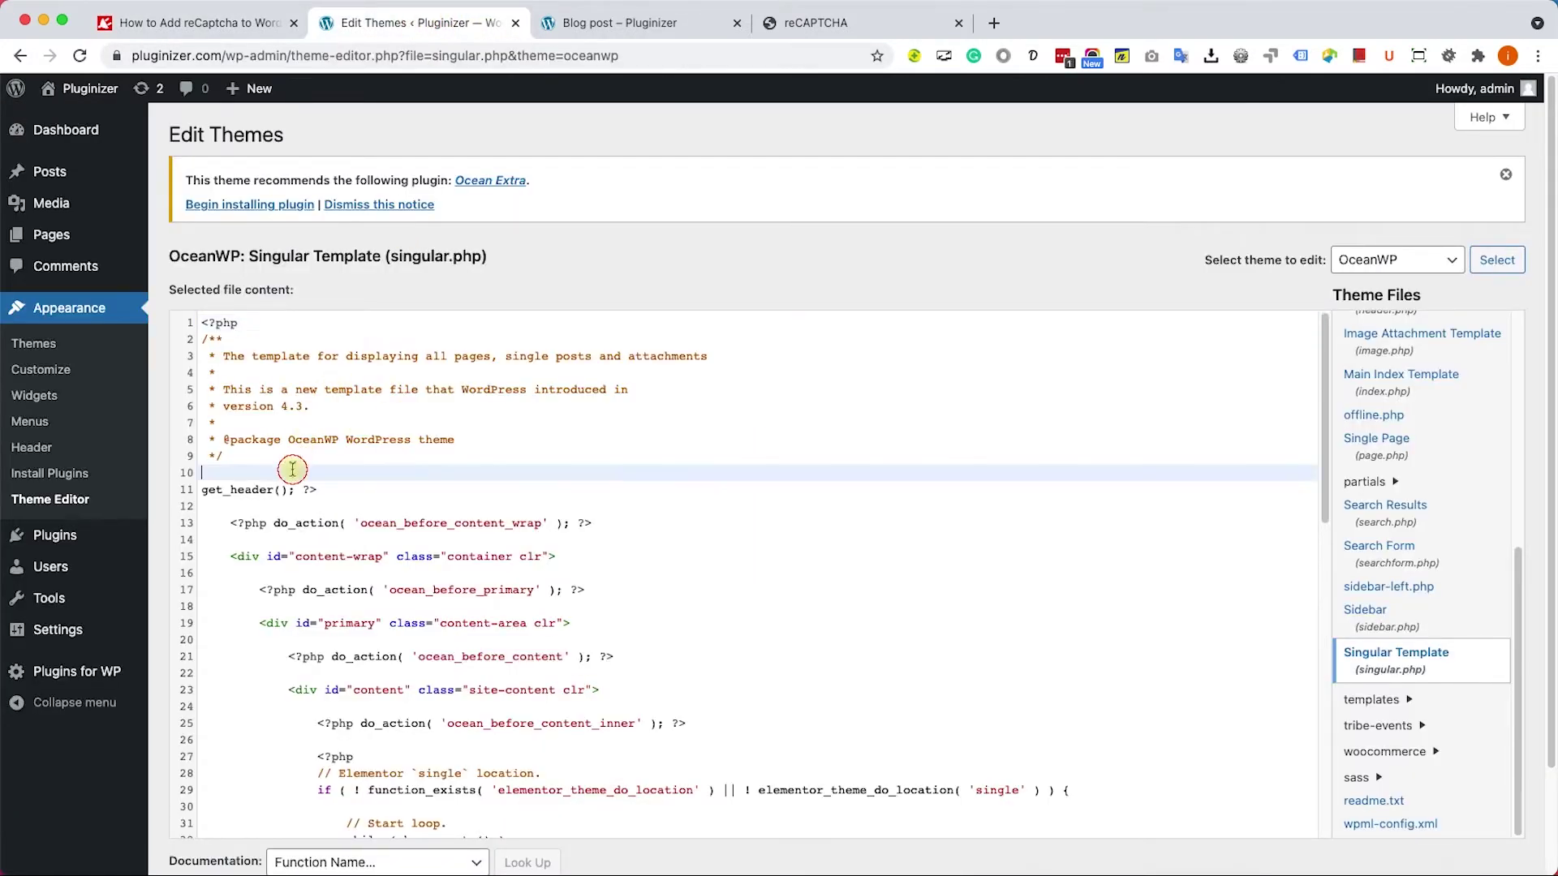
{"action": "key", "text": "super+v"}
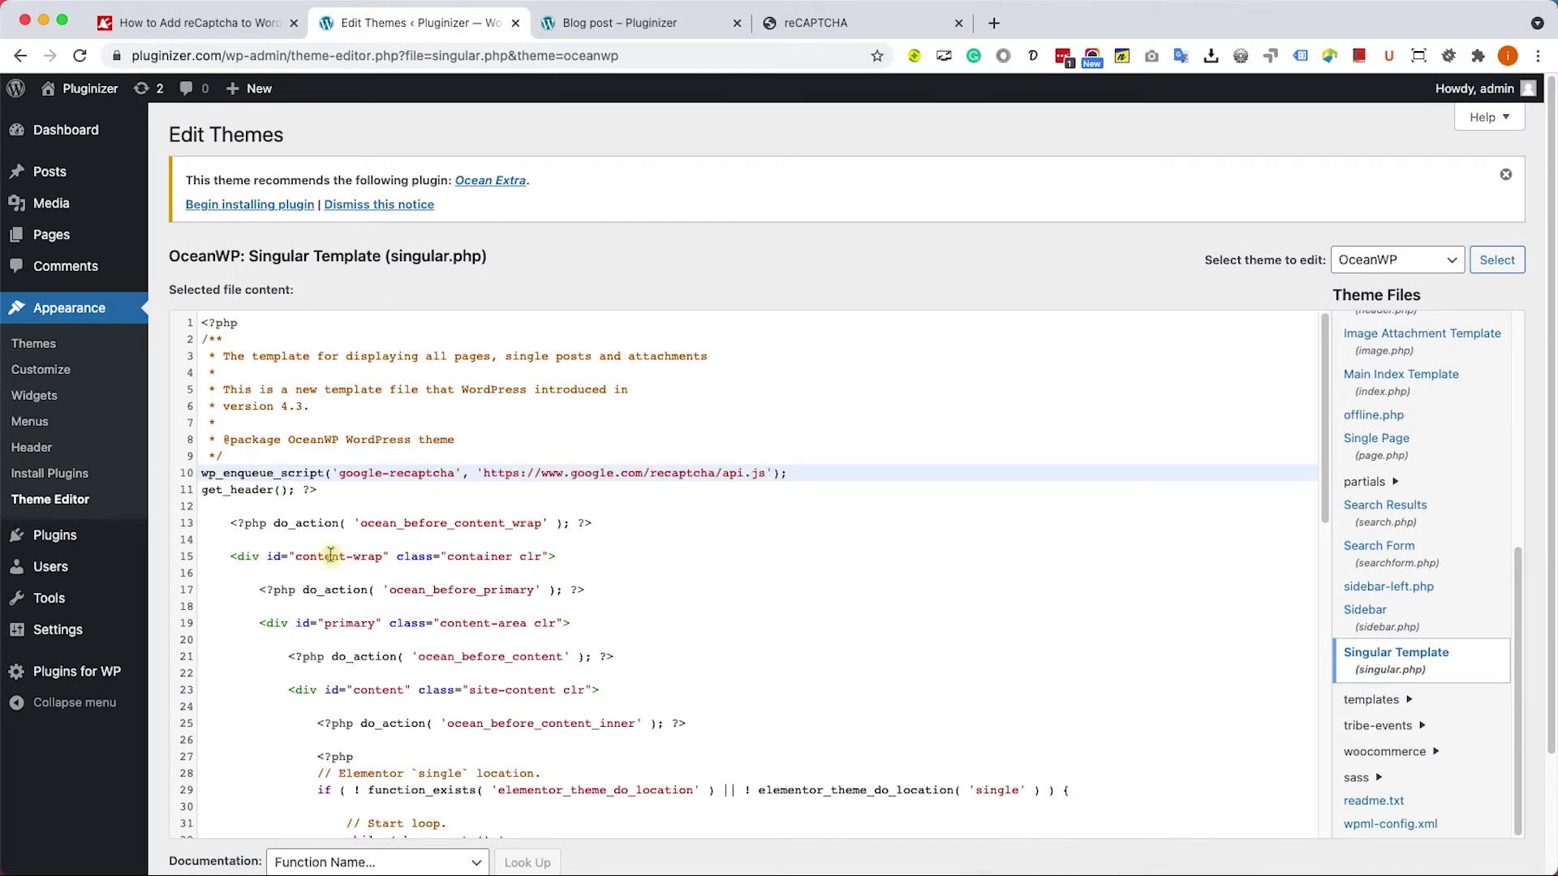
{"action": "scroll", "coordinate": [158, 666], "scroll_direction": "down", "scroll_amount": 1}
{"action": "left_click", "coordinate": [210, 861]}
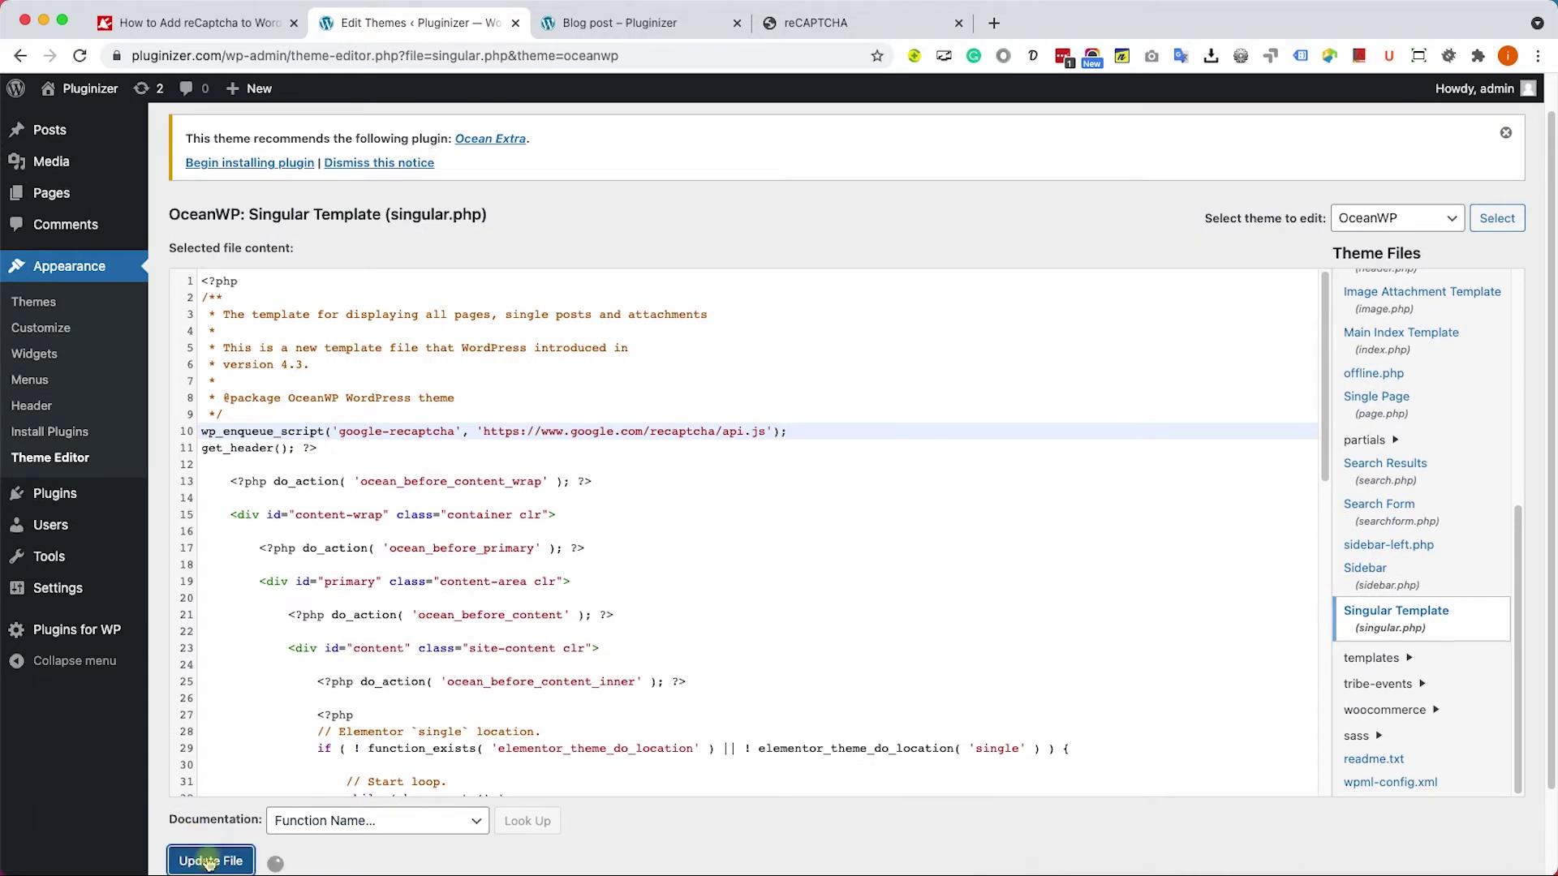
{"action": "scroll", "coordinate": [1416, 487], "scroll_direction": "up", "scroll_amount": 10}
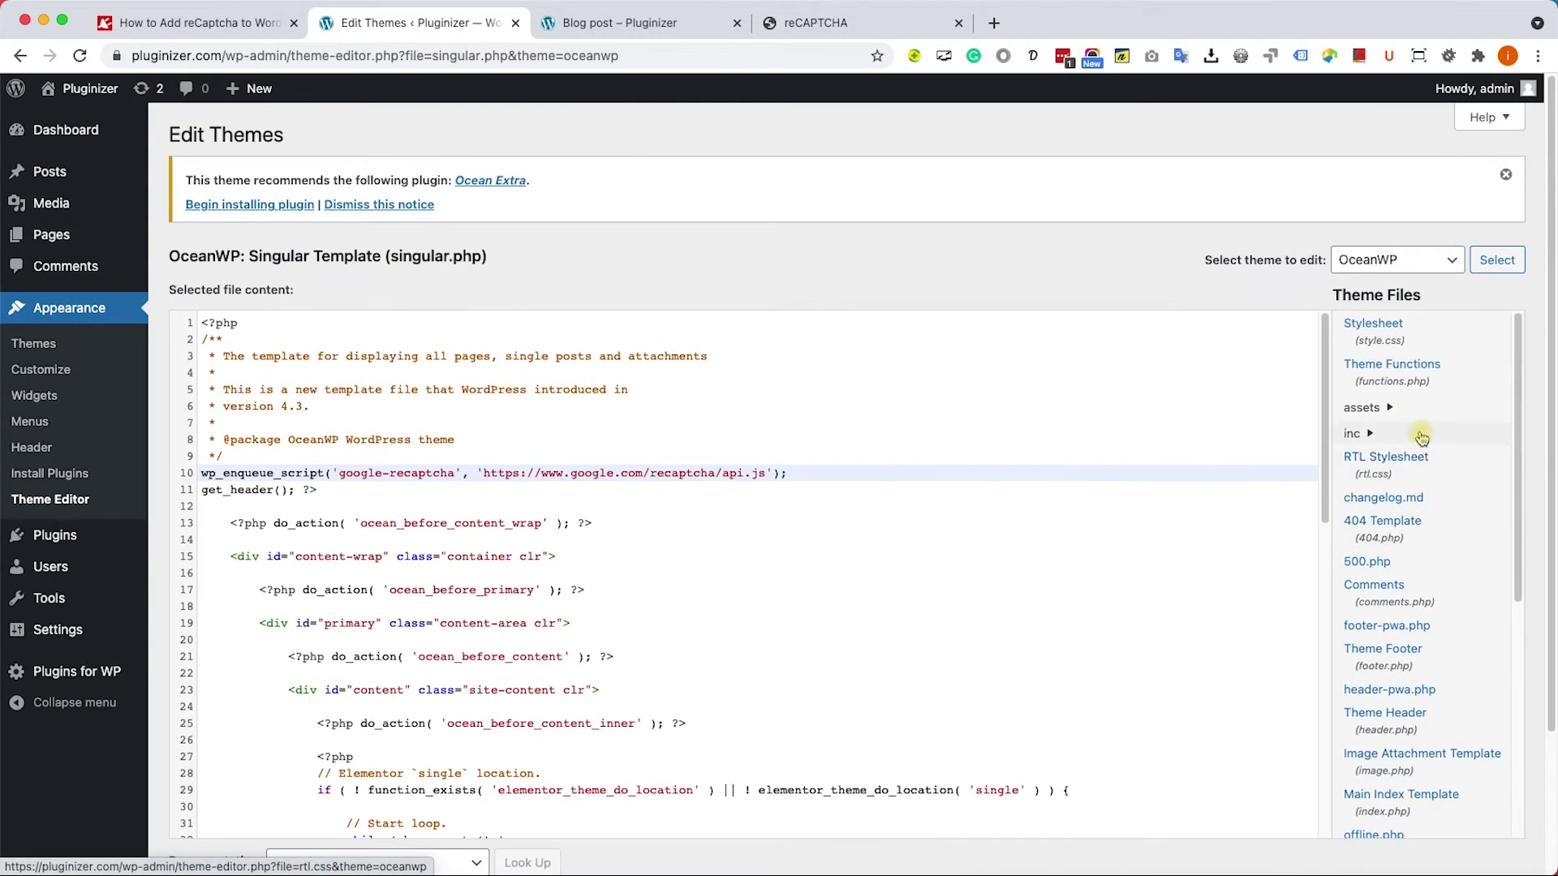
{"action": "left_click", "coordinate": [1424, 383]}
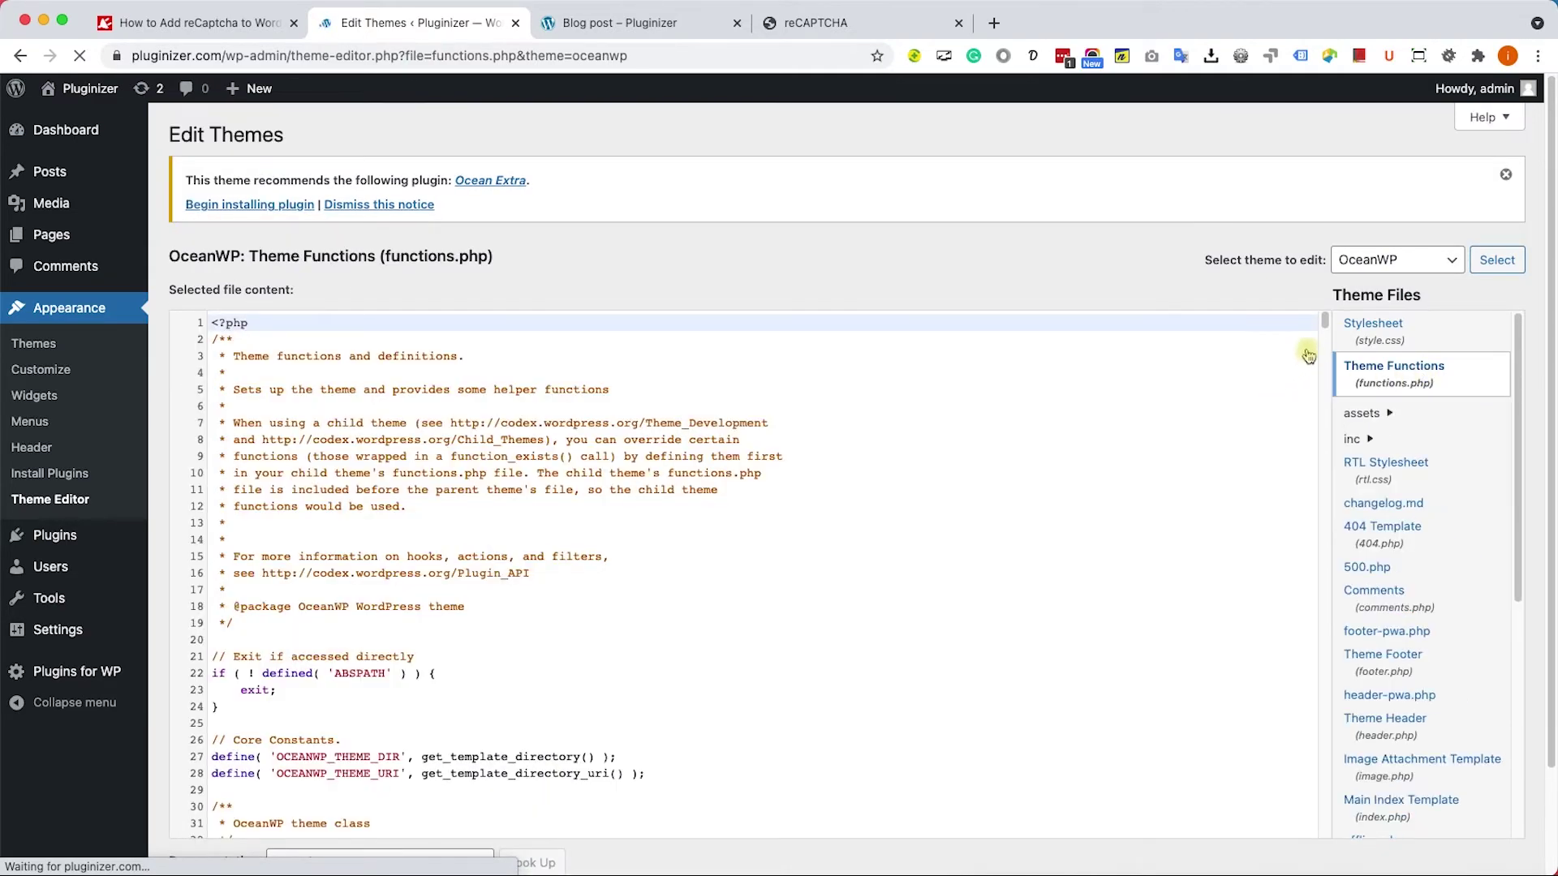
{"action": "left_click_drag", "start_coordinate": [1324, 323], "coordinate": [1308, 852]}
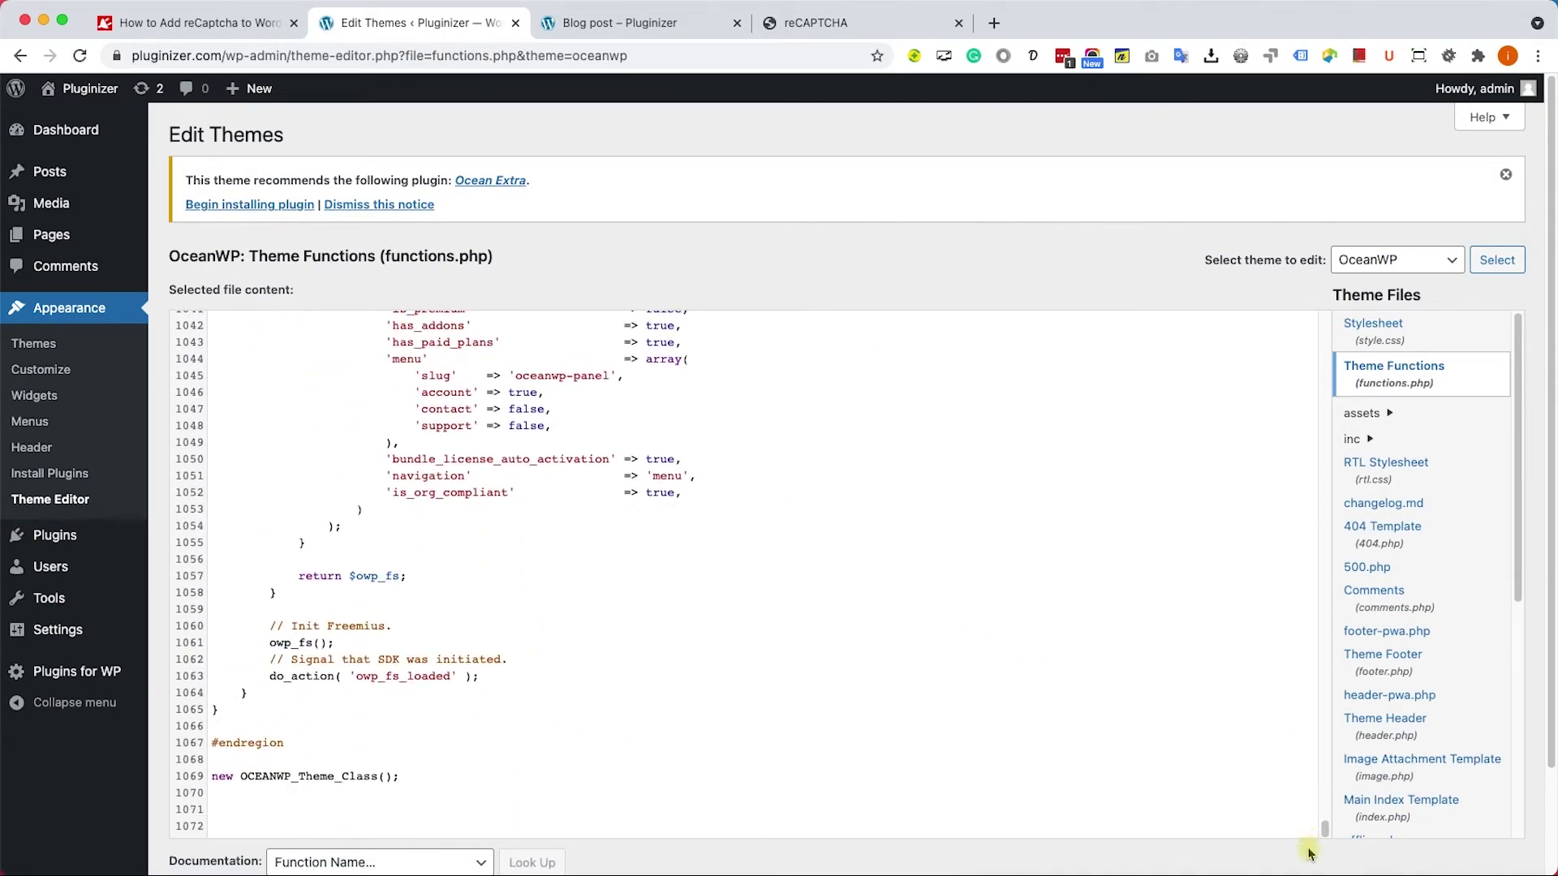
Copy the tutorial's full reCAPTCHA comment-form code block.
{"action": "left_click", "coordinate": [231, 26]}
{"action": "scroll", "coordinate": [290, 271], "scroll_direction": "down", "scroll_amount": 10}
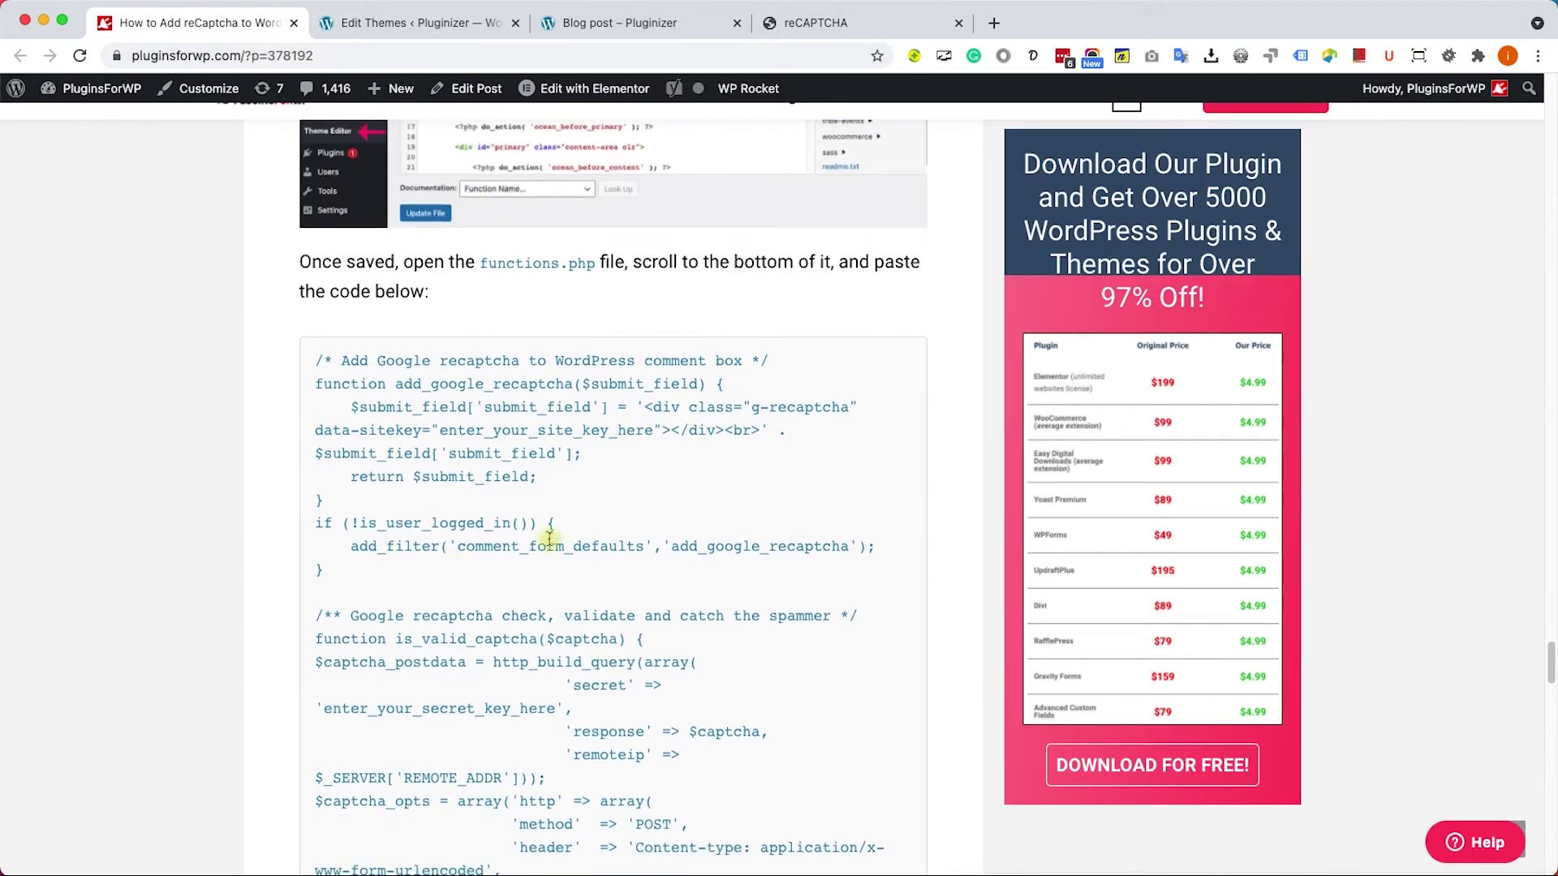
{"action": "scroll", "coordinate": [568, 531], "scroll_direction": "down", "scroll_amount": 5}
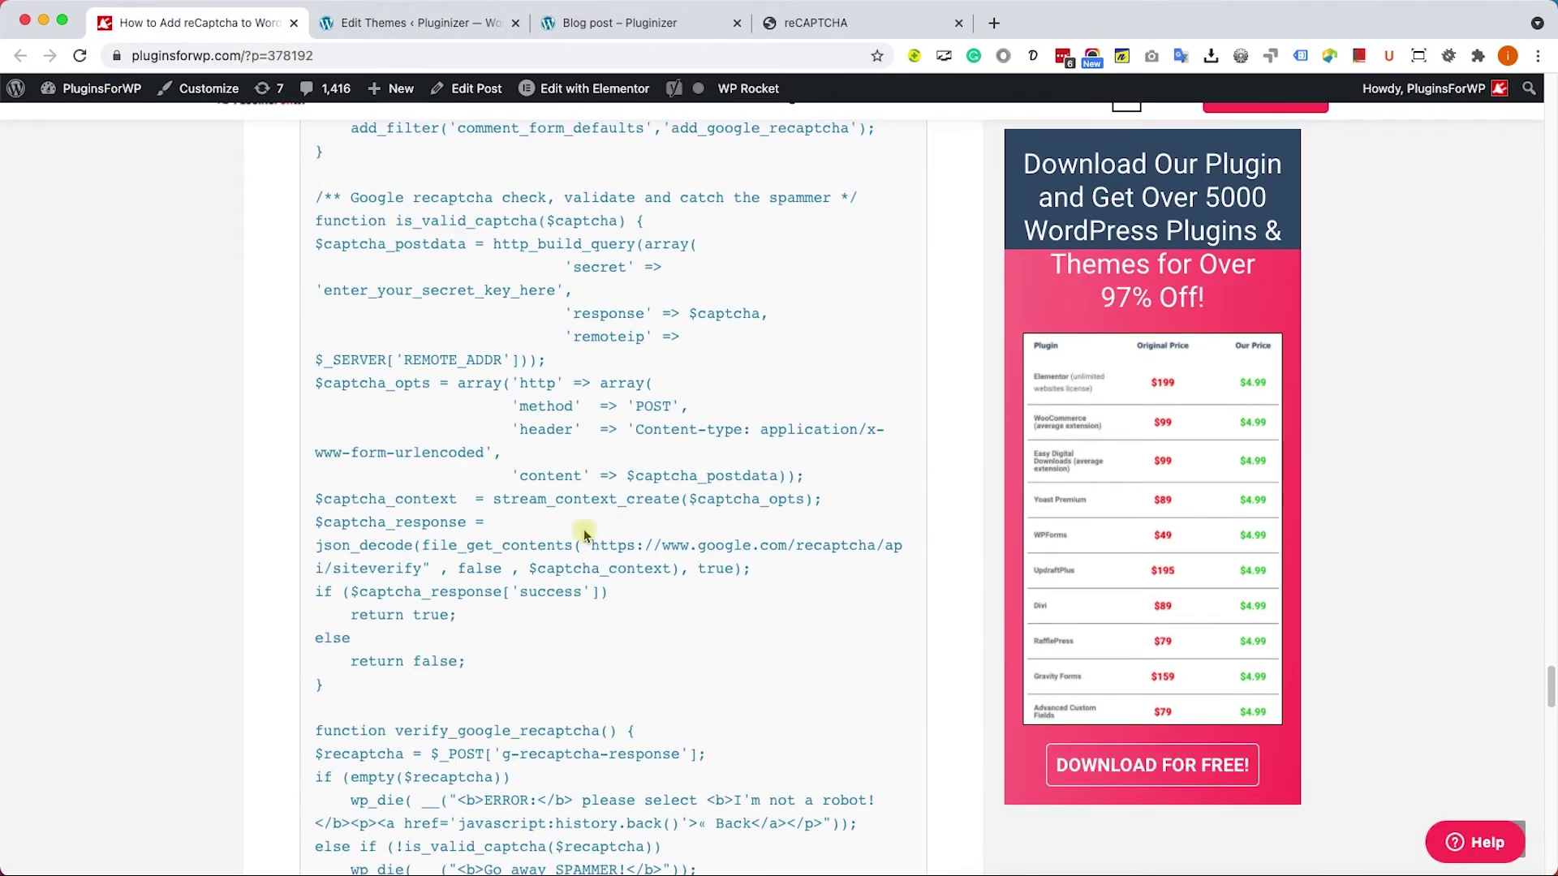
{"action": "scroll", "coordinate": [582, 529], "scroll_direction": "down", "scroll_amount": 6}
{"action": "left_click_drag", "start_coordinate": [419, 498], "coordinate": [300, 349]}
{"action": "right_click", "coordinate": [362, 371]}
{"action": "left_click", "coordinate": [390, 411]}
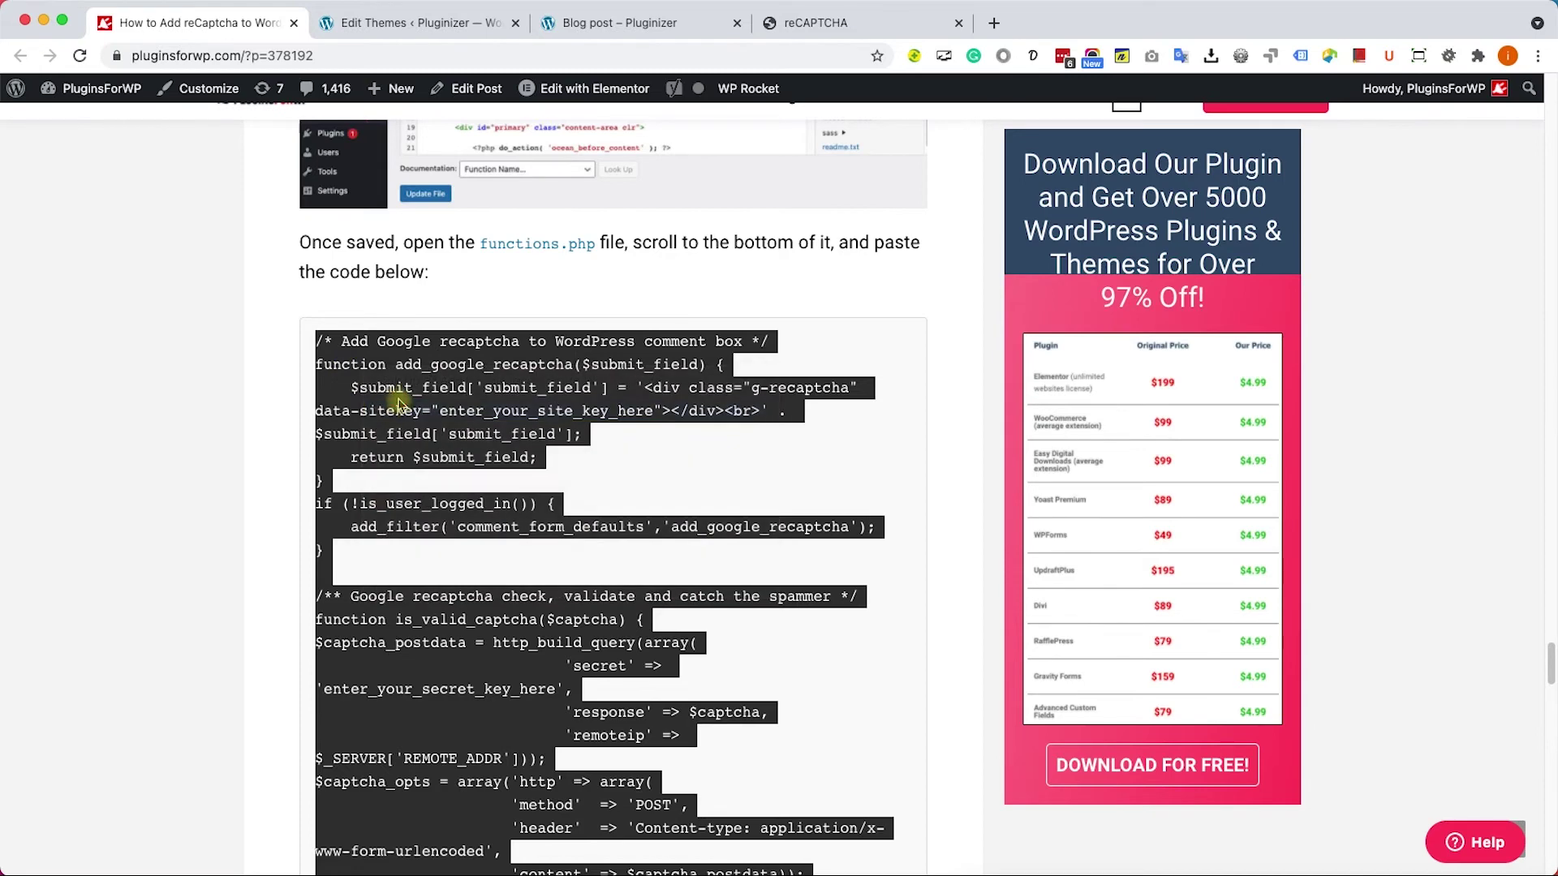
{"action": "left_click", "coordinate": [397, 398]}
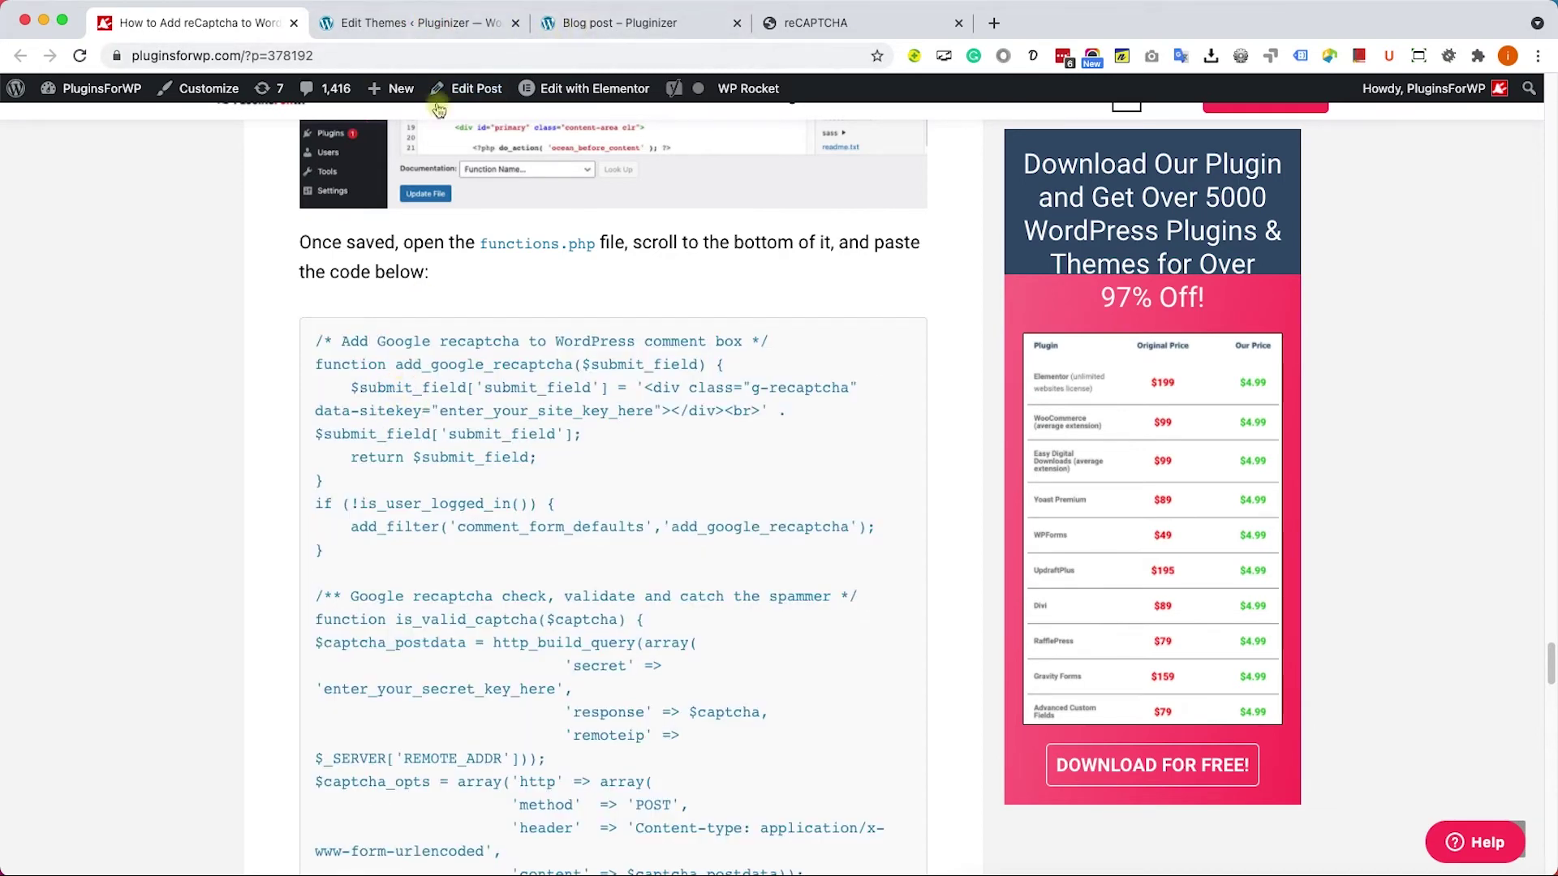
Paste the code block onto the empty last line 1072 of functions.php.
{"action": "left_click", "coordinate": [405, 19]}
{"action": "scroll", "coordinate": [373, 649], "scroll_direction": "down", "scroll_amount": 5}
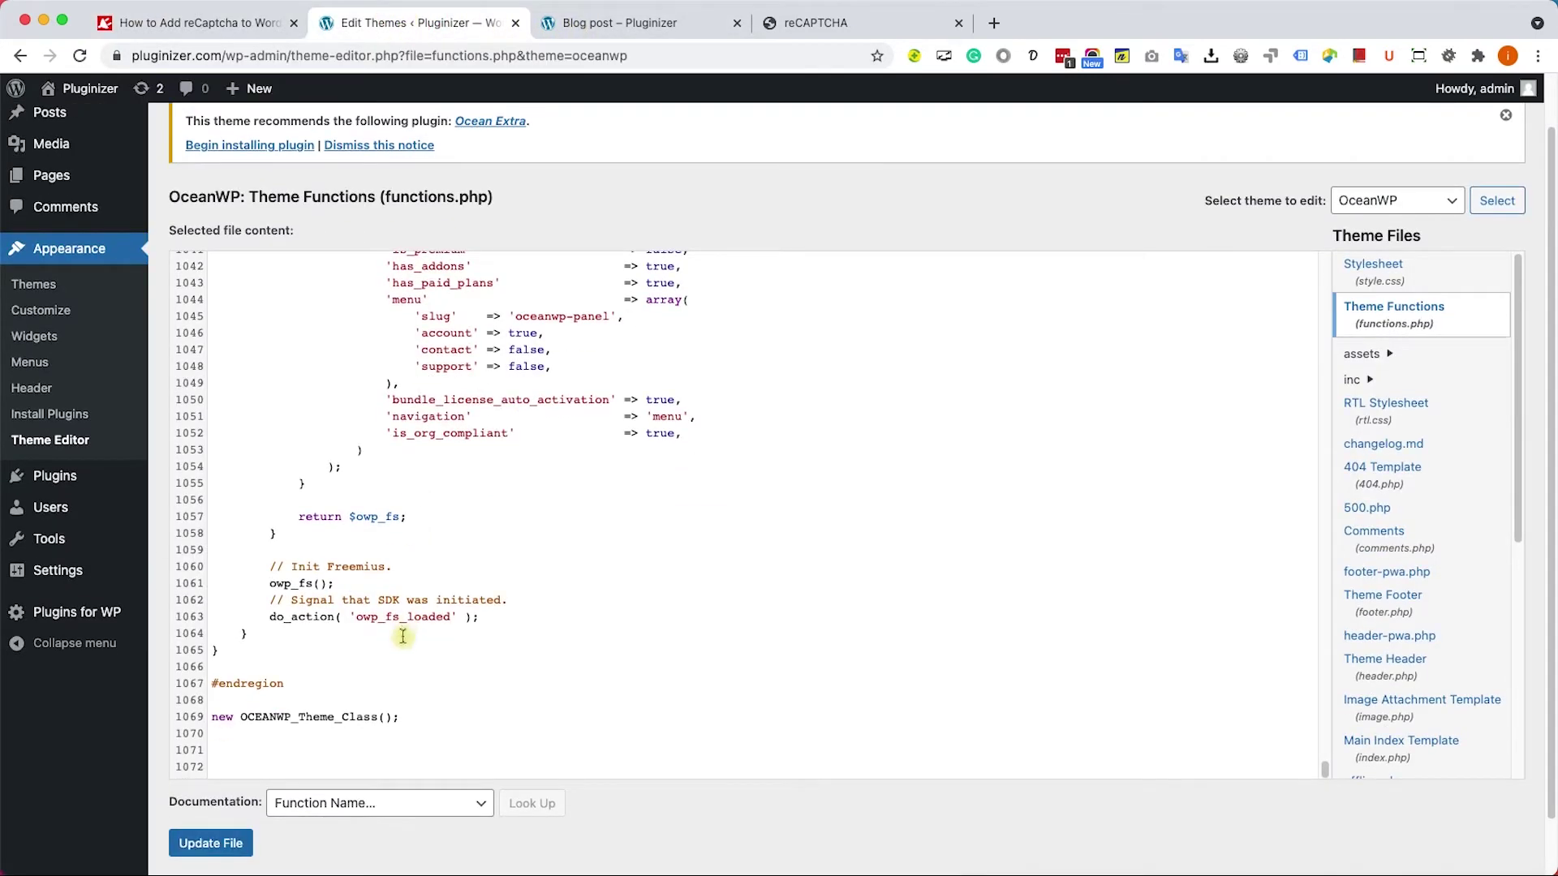
{"action": "left_click", "coordinate": [357, 704]}
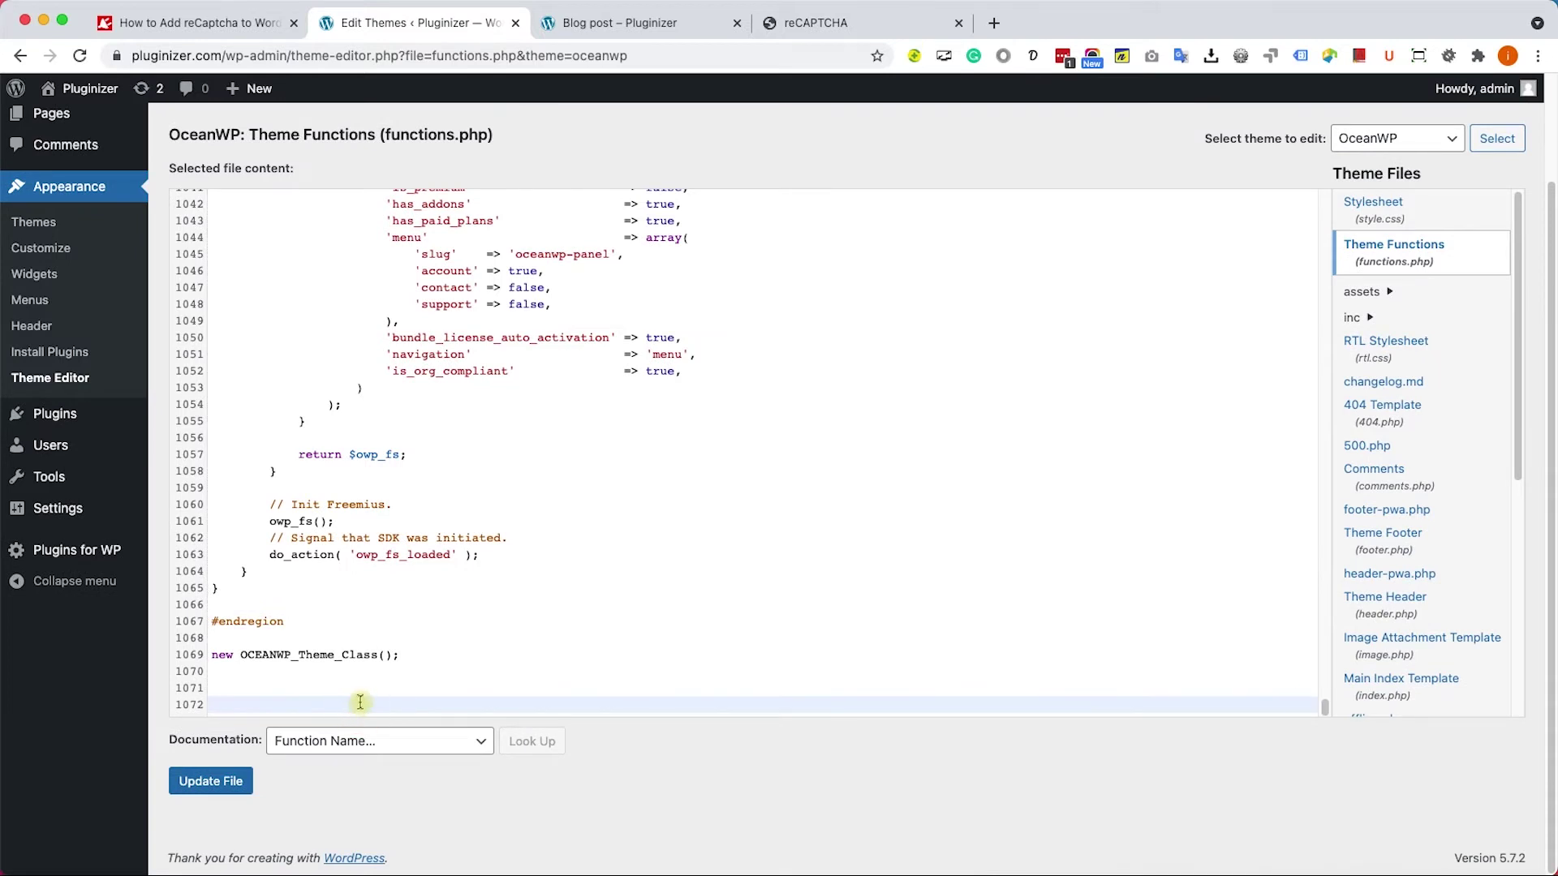
{"action": "key", "text": "super+v"}
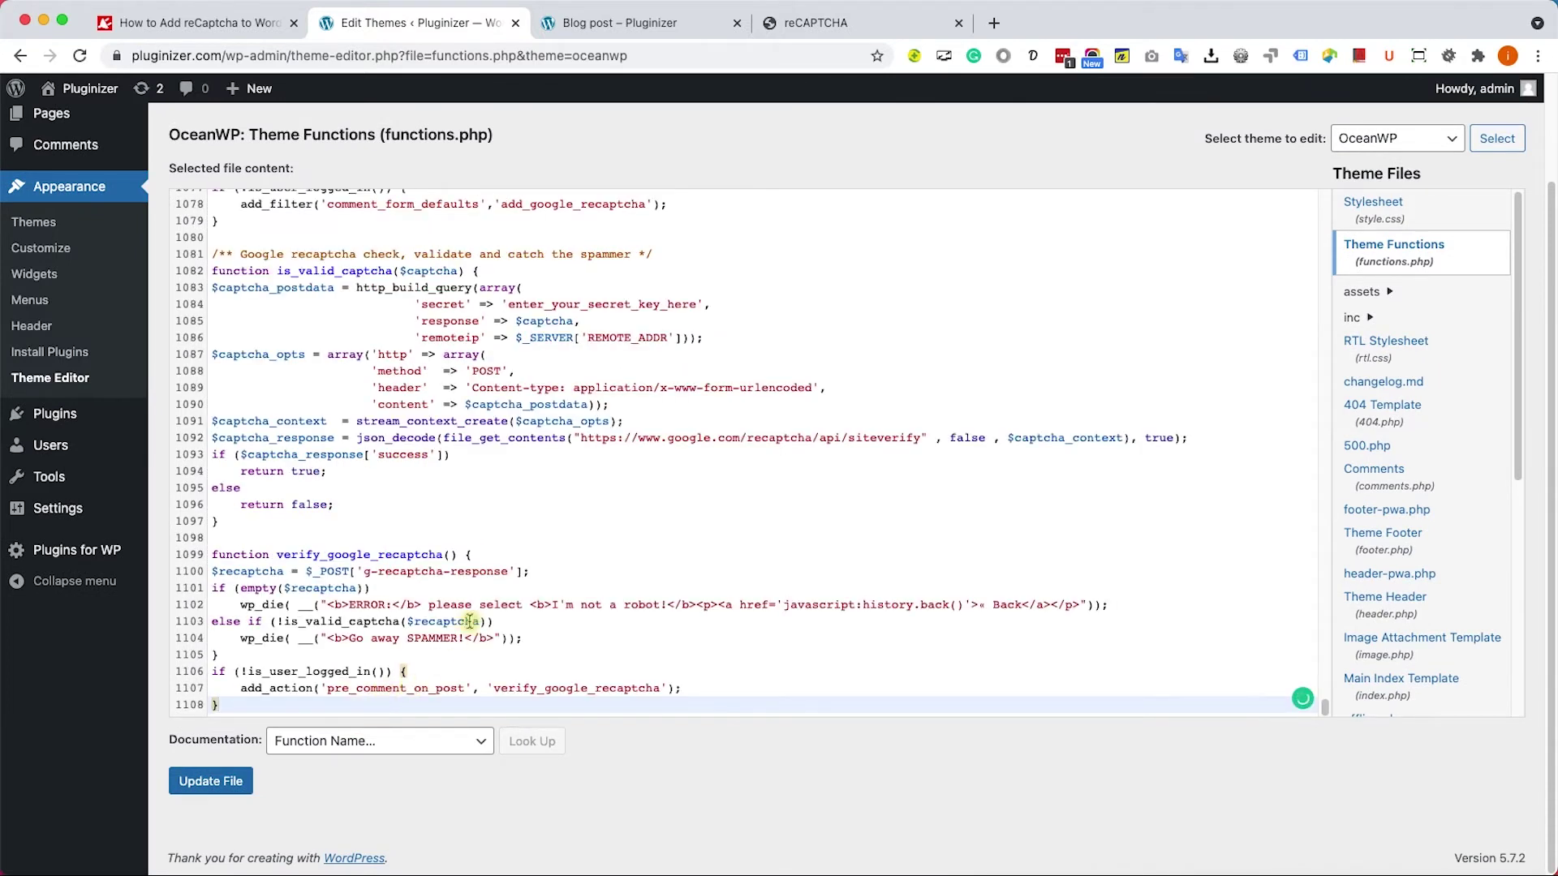
{"action": "scroll", "coordinate": [562, 544], "scroll_direction": "up", "scroll_amount": 5}
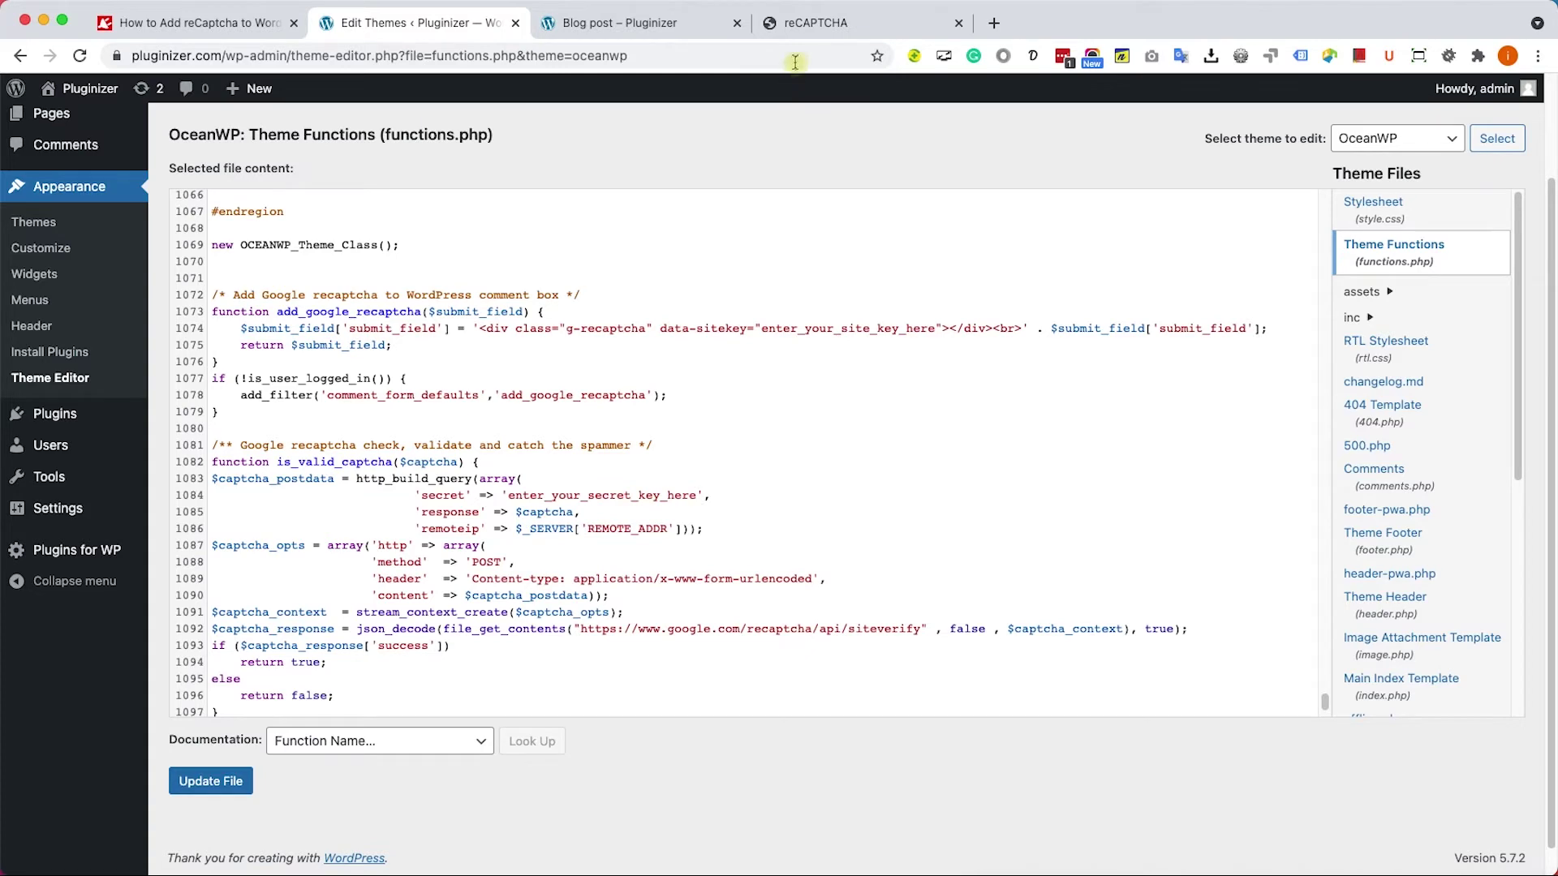
Replace enter_your_site_key_here on line 1074 with the copied reCAPTCHA site key.
{"action": "left_click", "coordinate": [816, 23]}
{"action": "left_click", "coordinate": [194, 365]}
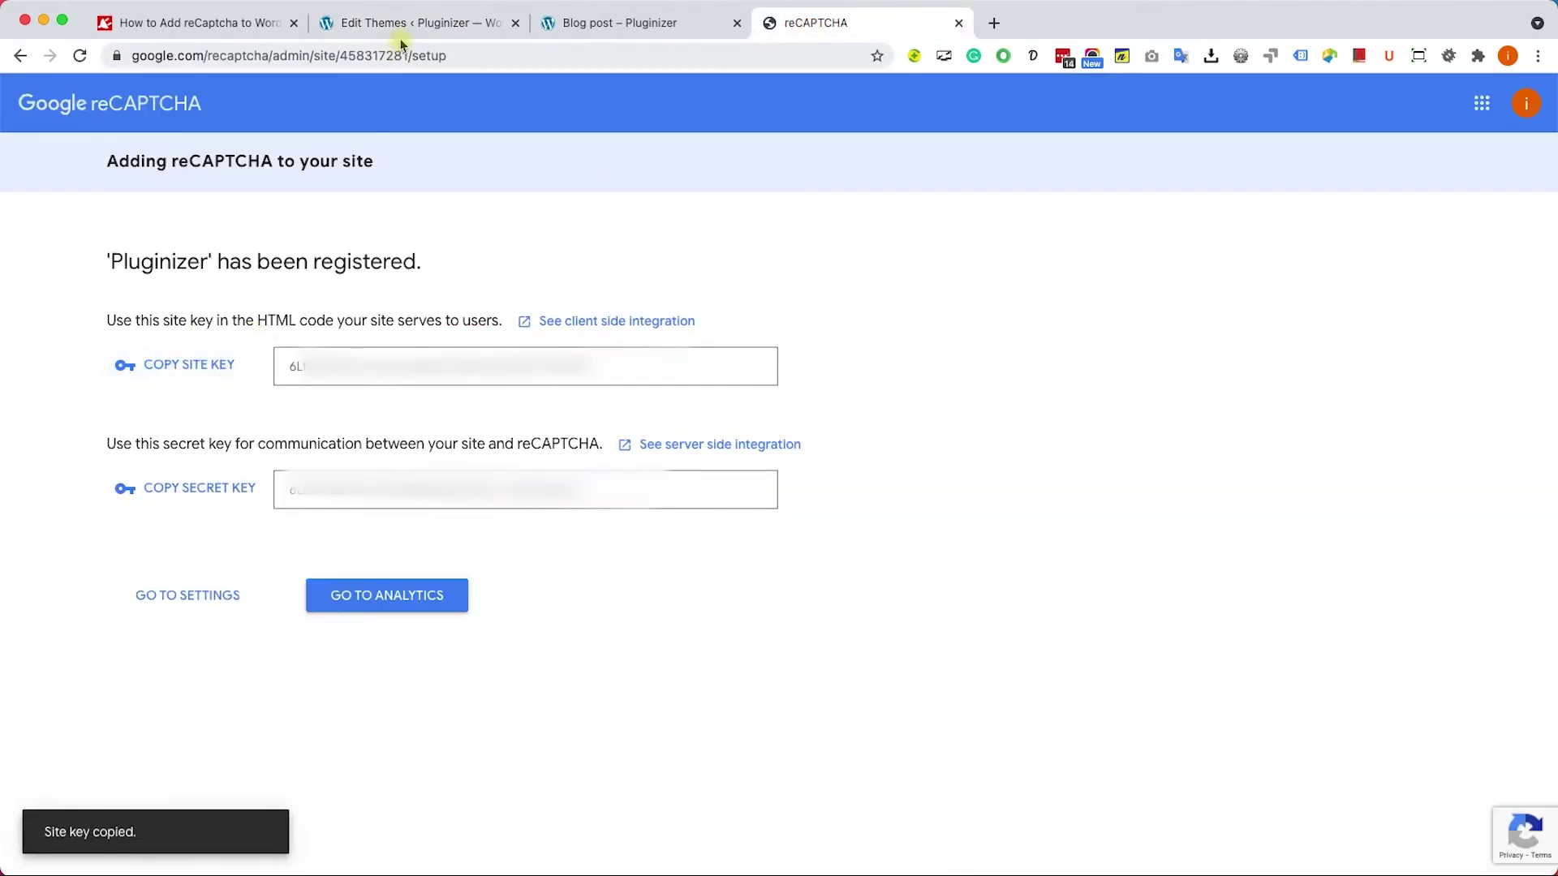
{"action": "left_click", "coordinate": [400, 24]}
{"action": "left_click", "coordinate": [763, 329]}
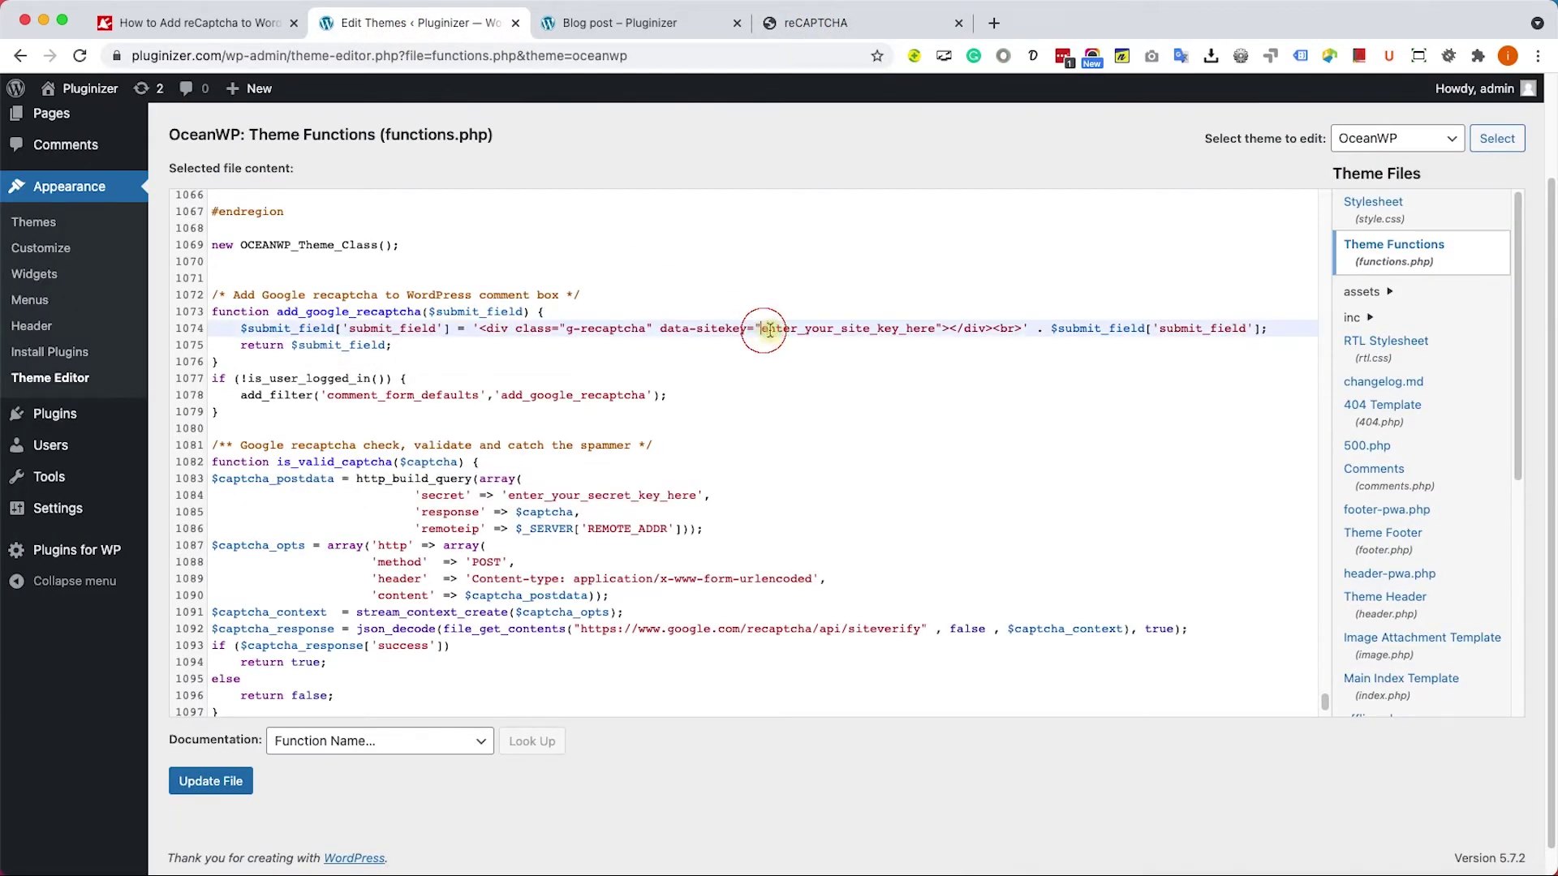
{"action": "left_click_drag", "start_coordinate": [764, 329], "coordinate": [907, 327]}
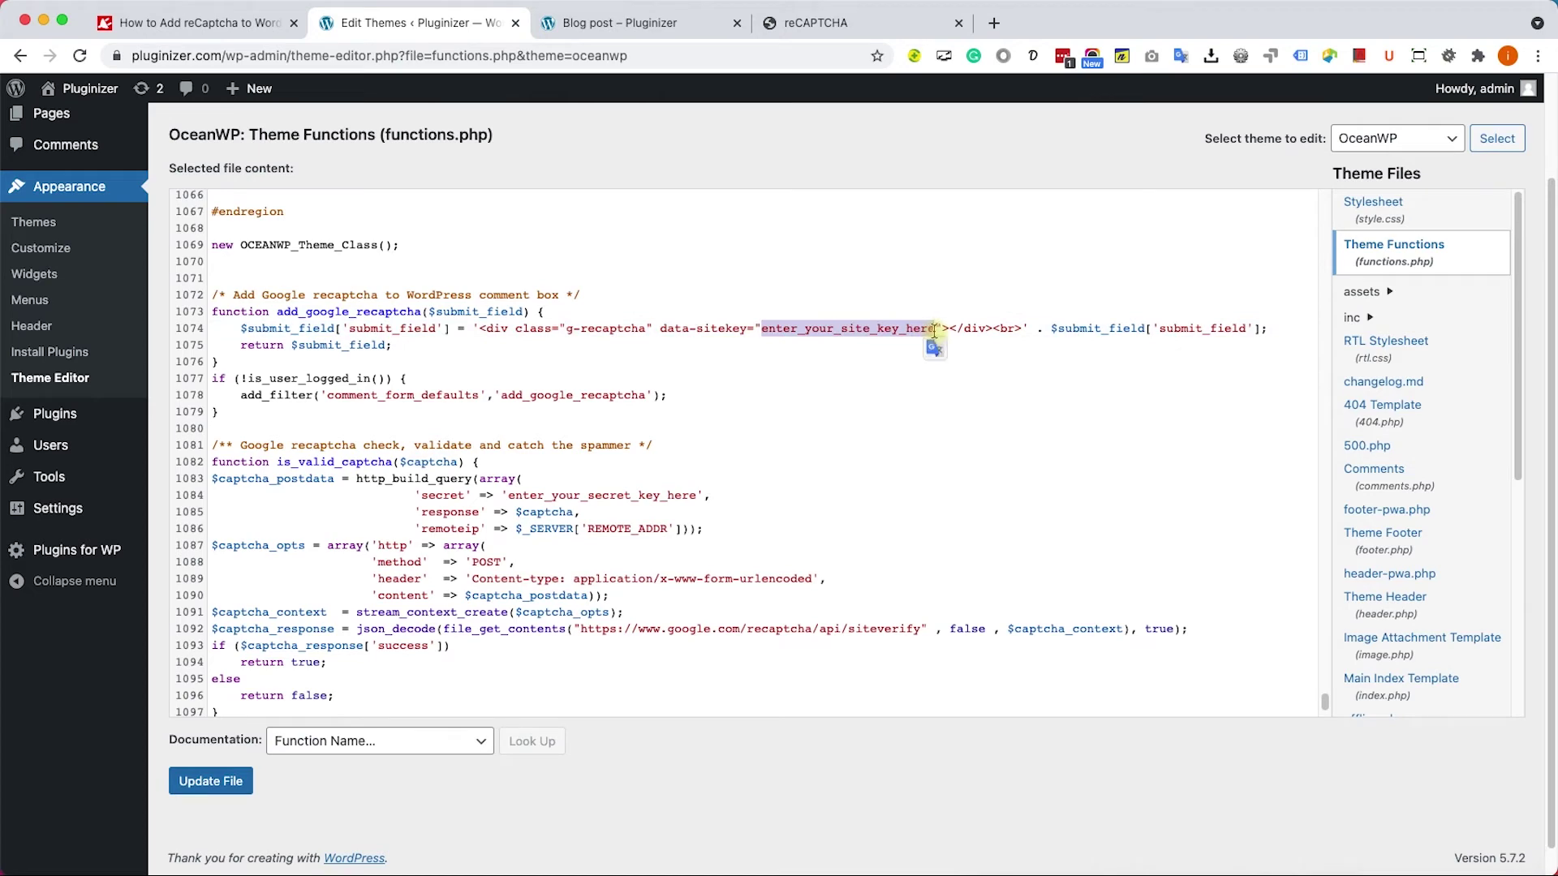
{"action": "key", "text": "super+v"}
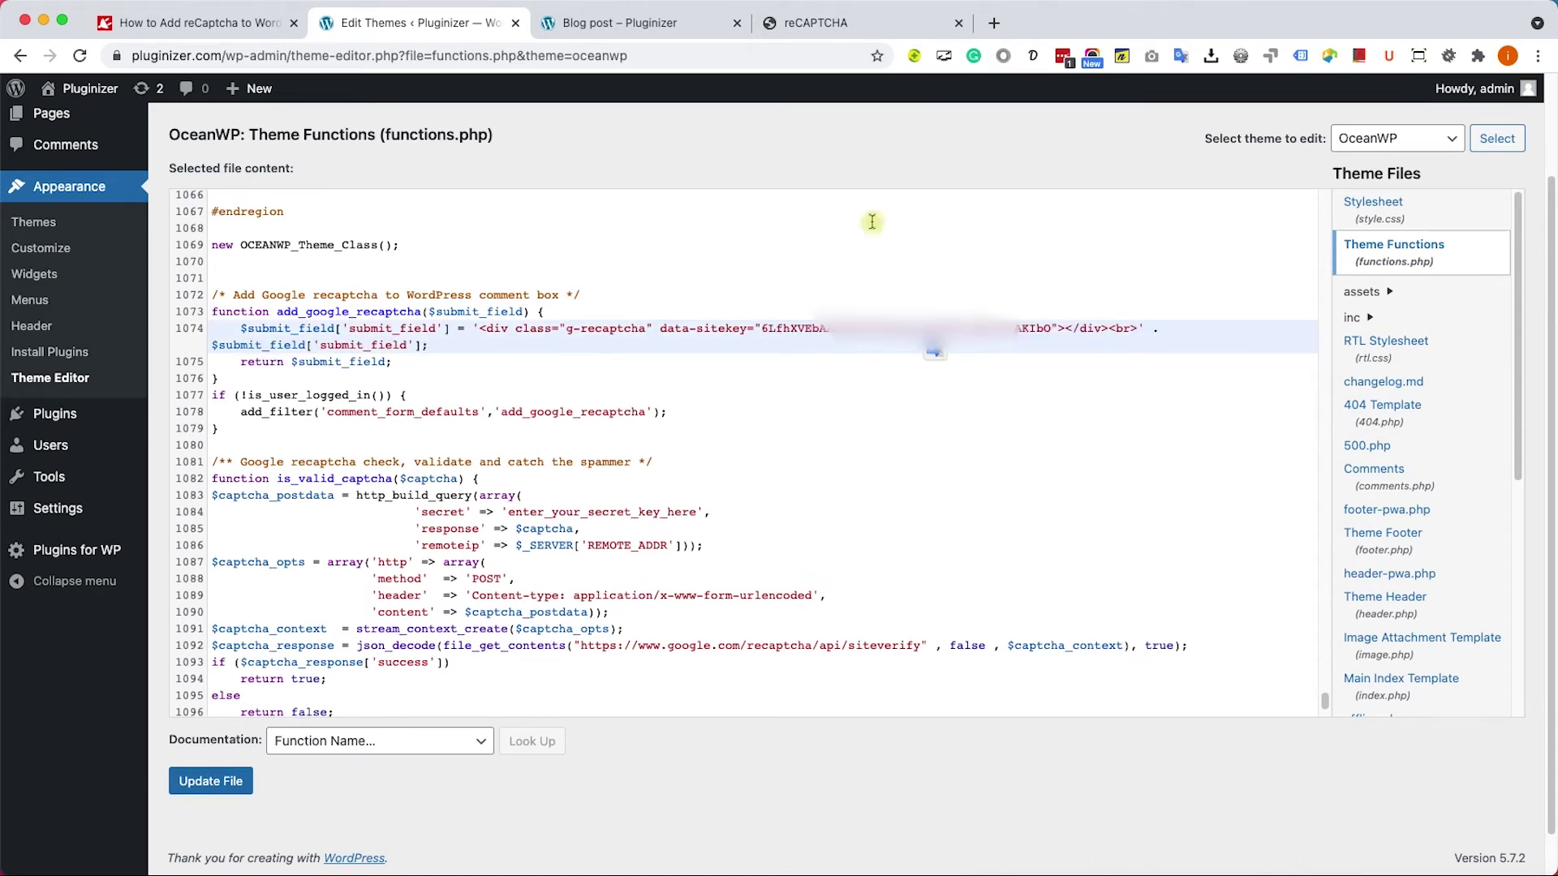
Paste the secret key over the line 1084 placeholder and save functions.php.
{"action": "left_click", "coordinate": [836, 25]}
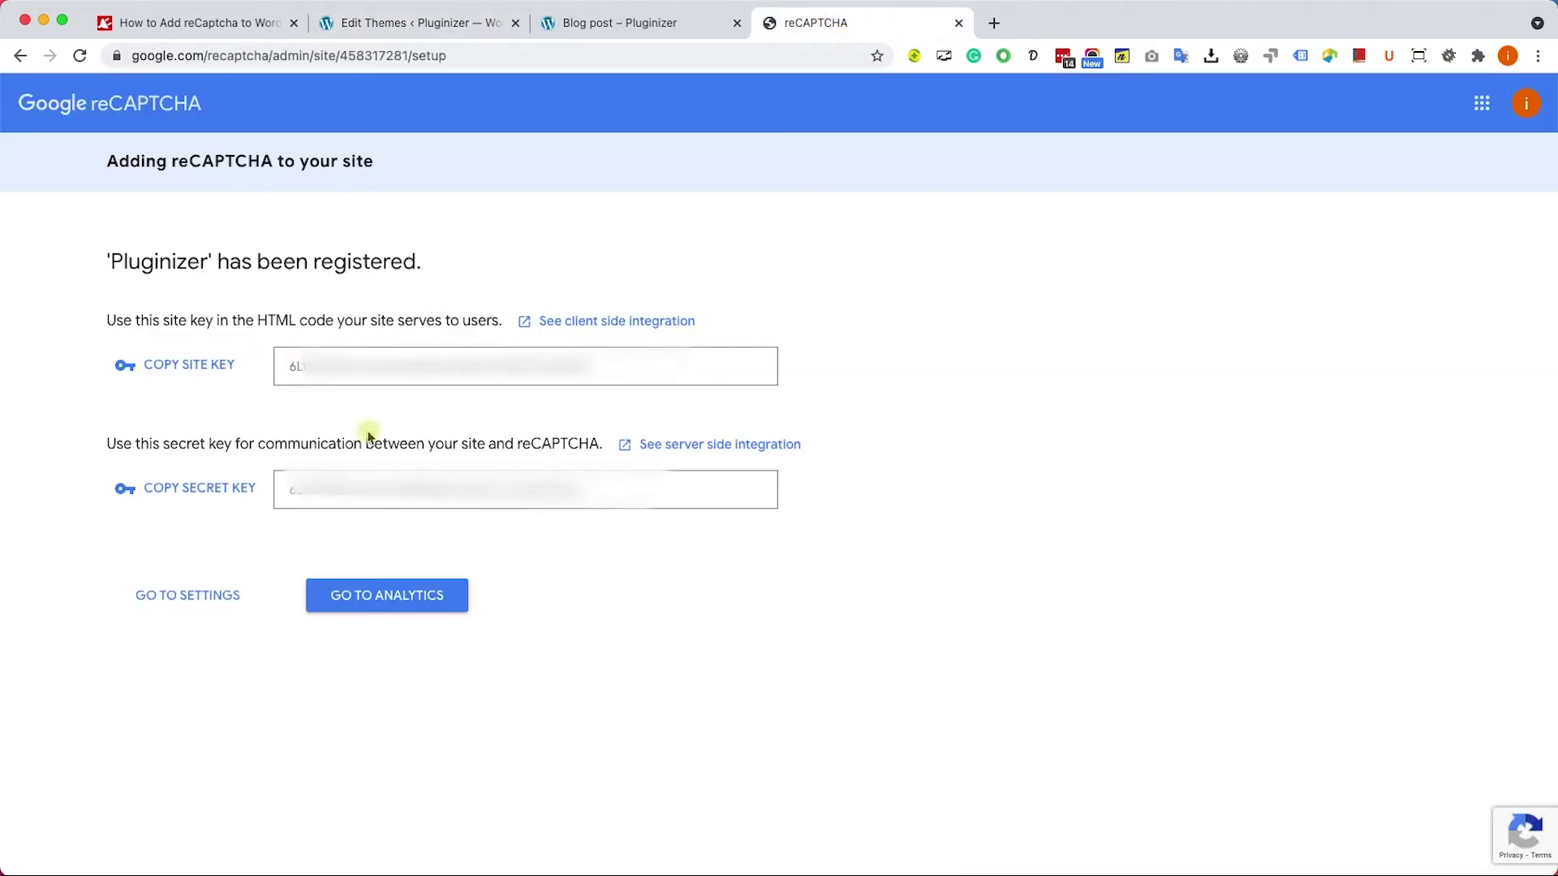
{"action": "left_click", "coordinate": [213, 491]}
{"action": "left_click", "coordinate": [617, 32]}
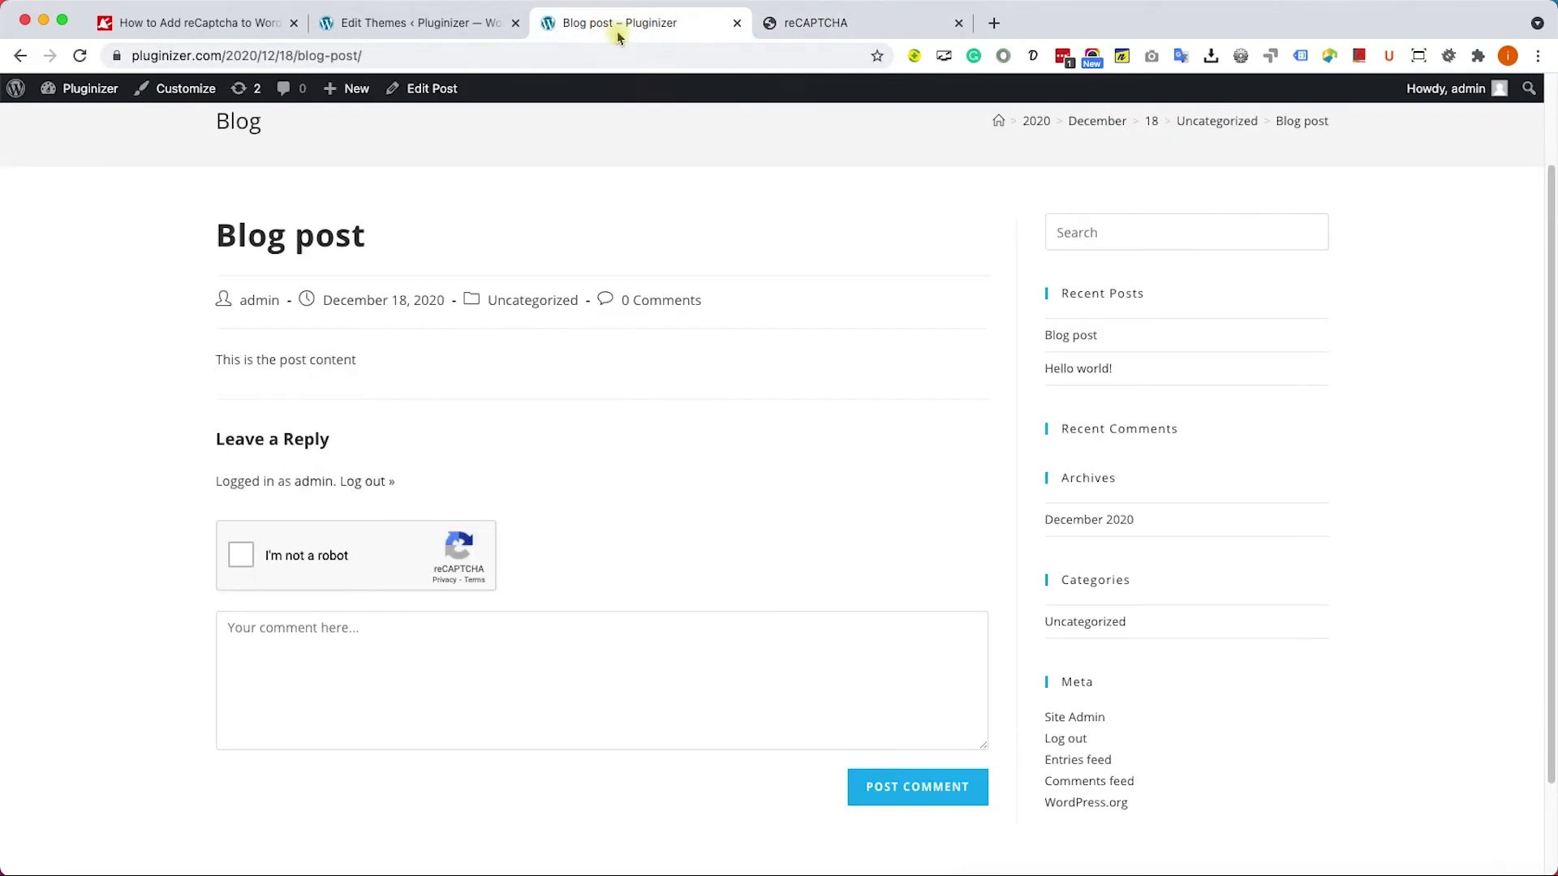
{"action": "left_click", "coordinate": [454, 24]}
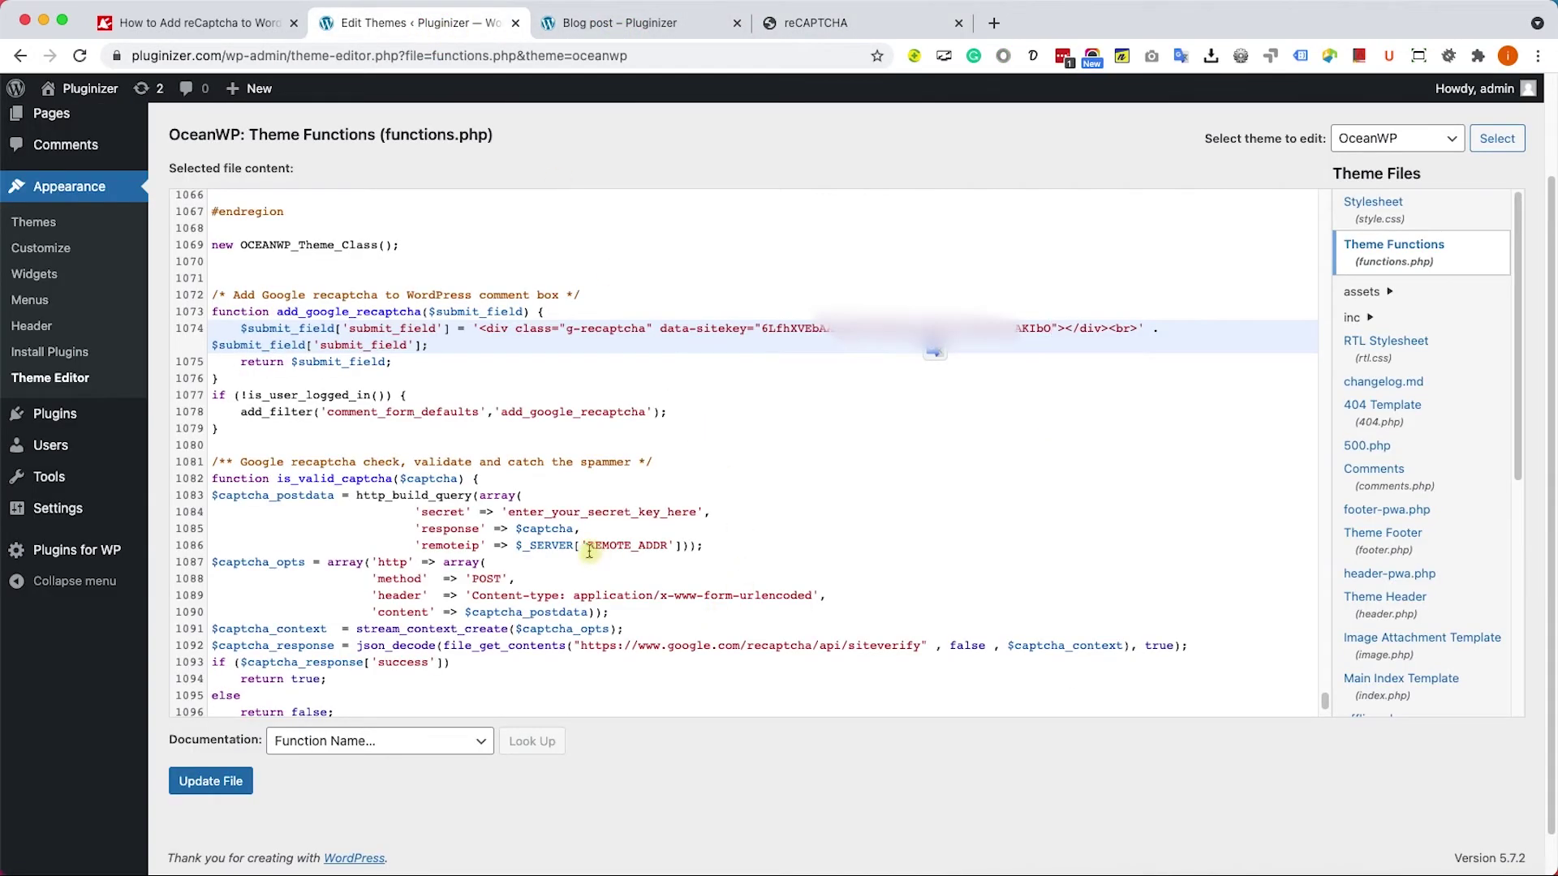
{"action": "left_click_drag", "start_coordinate": [510, 513], "coordinate": [661, 518]}
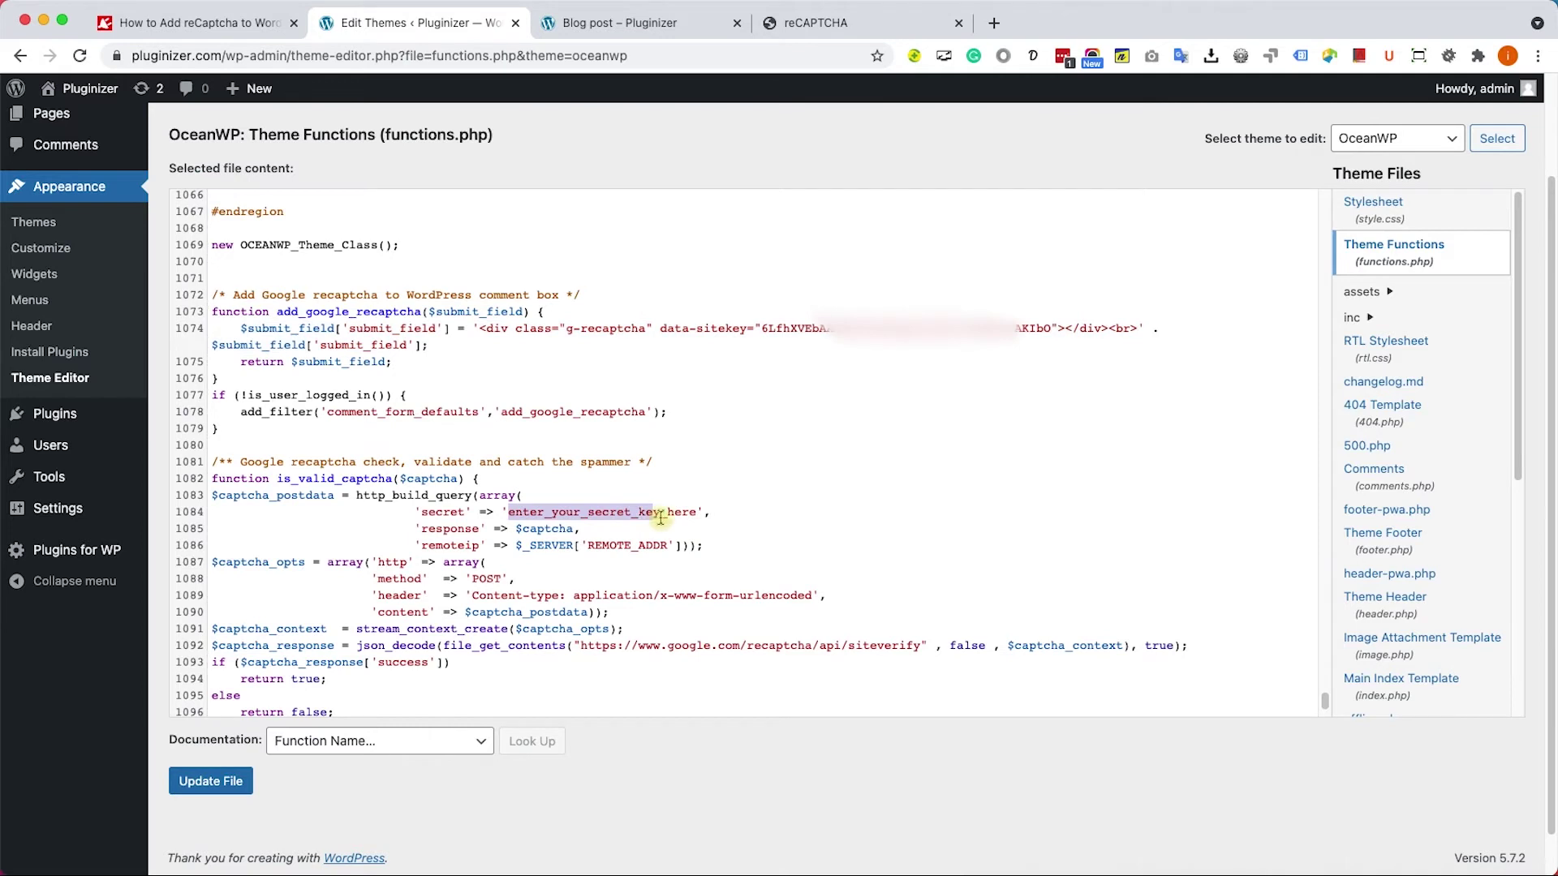
{"action": "key", "text": "super+v"}
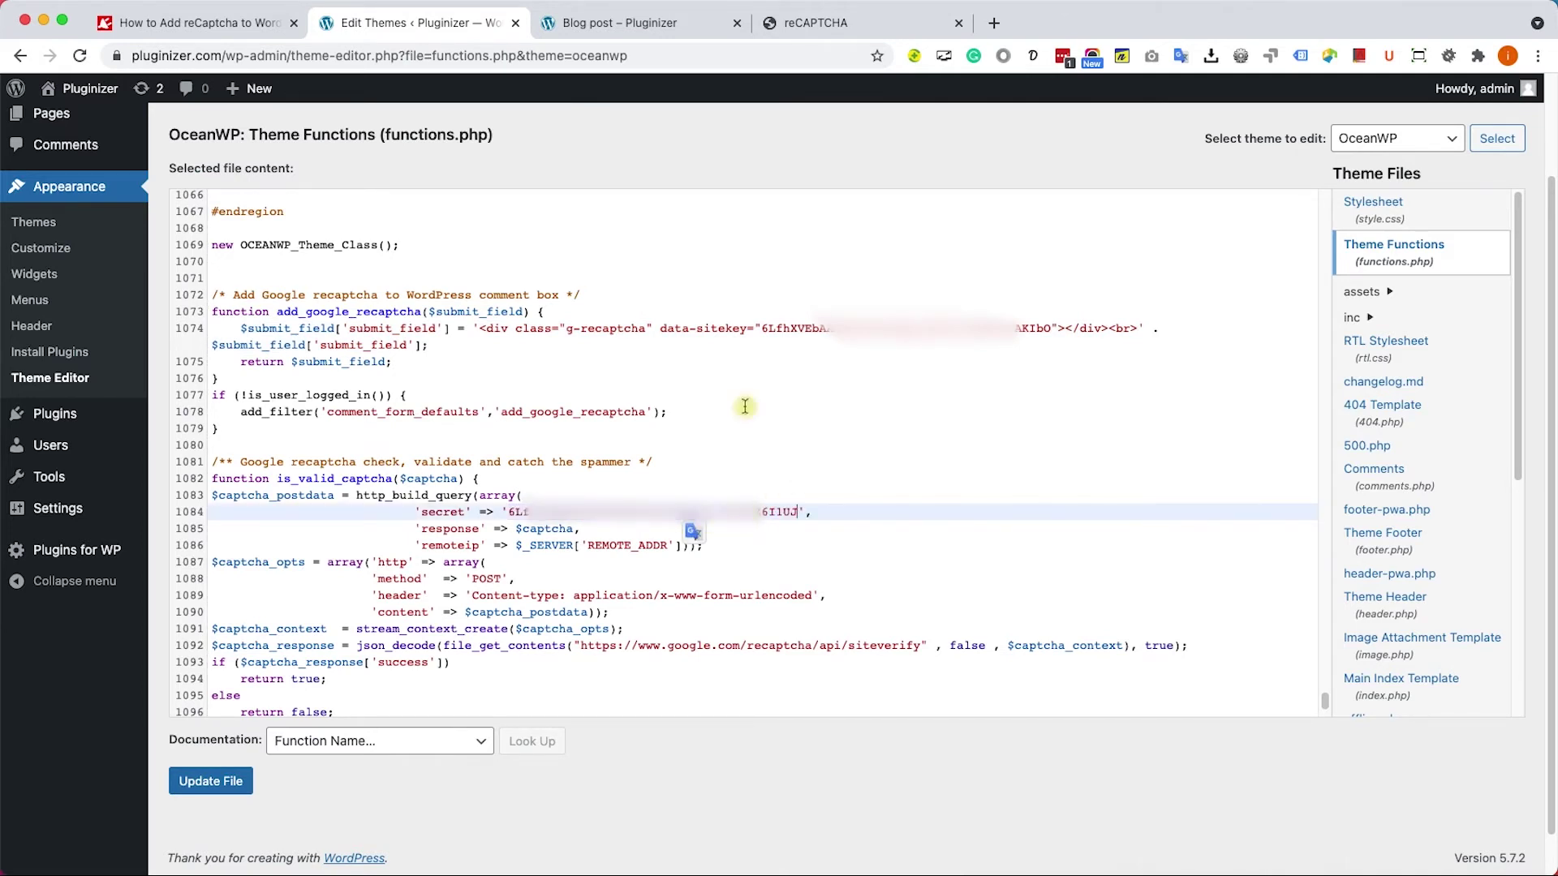
{"action": "left_click", "coordinate": [189, 780]}
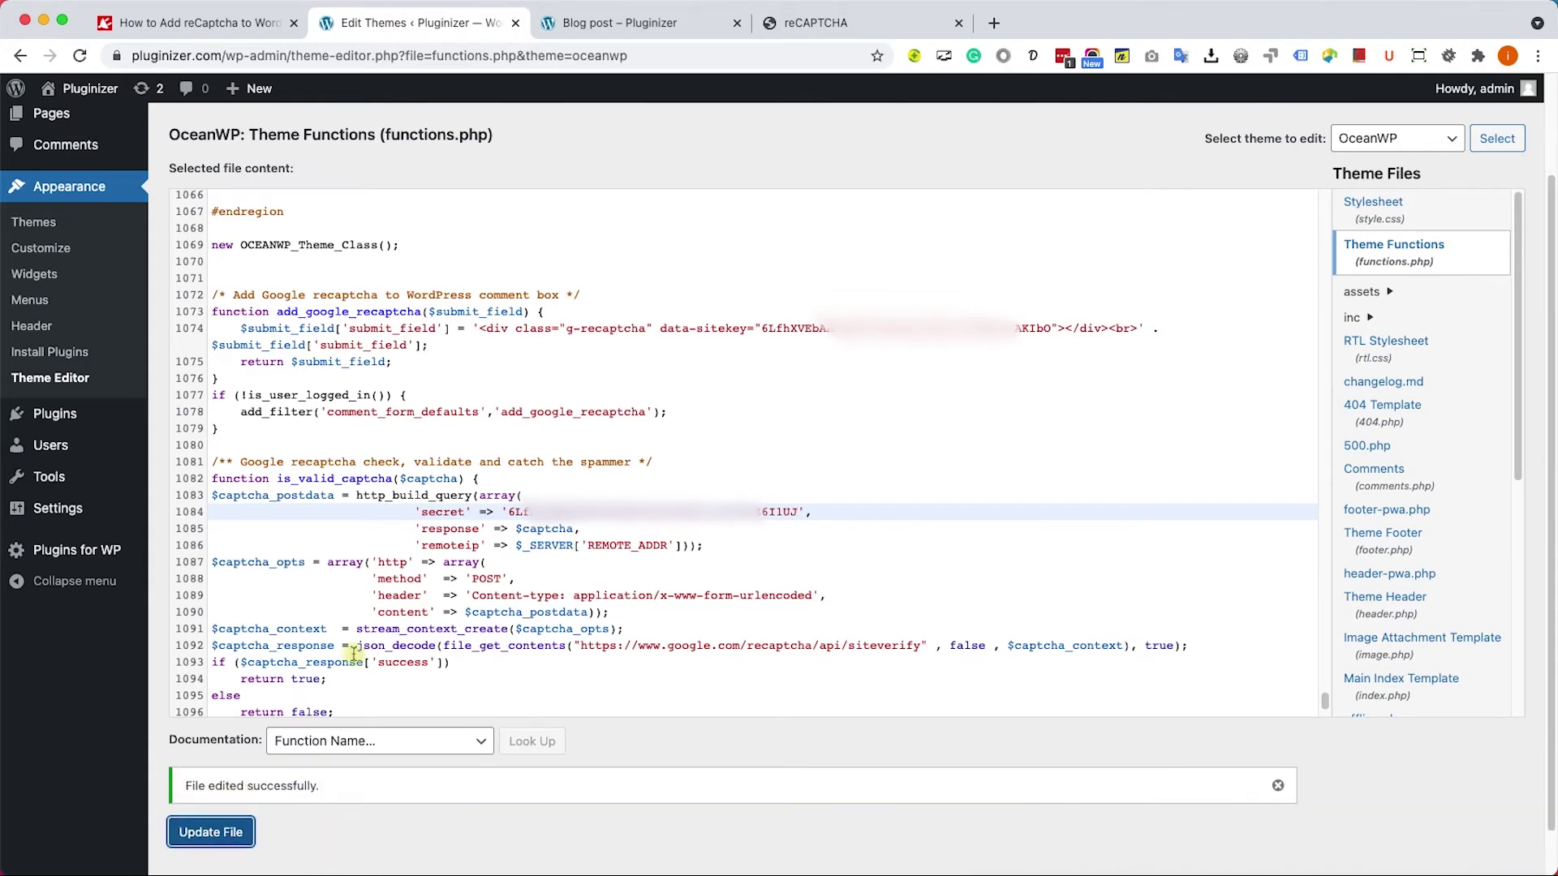
Reload the blog post to confirm the code-added reCAPTCHA, then open an incognito window.
{"action": "left_click", "coordinate": [681, 23]}
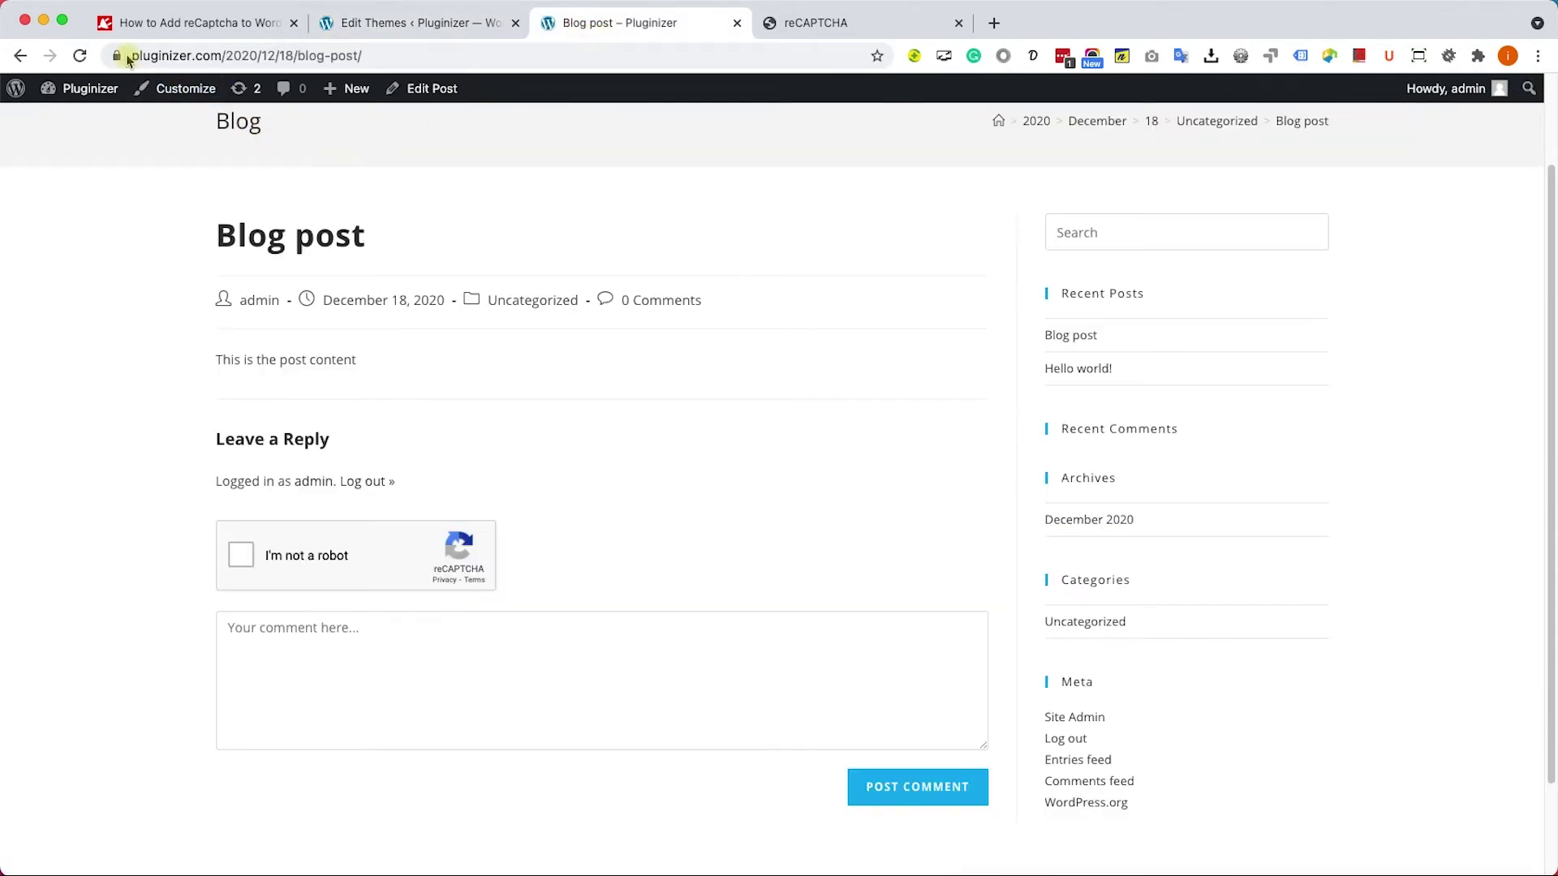
{"action": "left_click", "coordinate": [81, 57]}
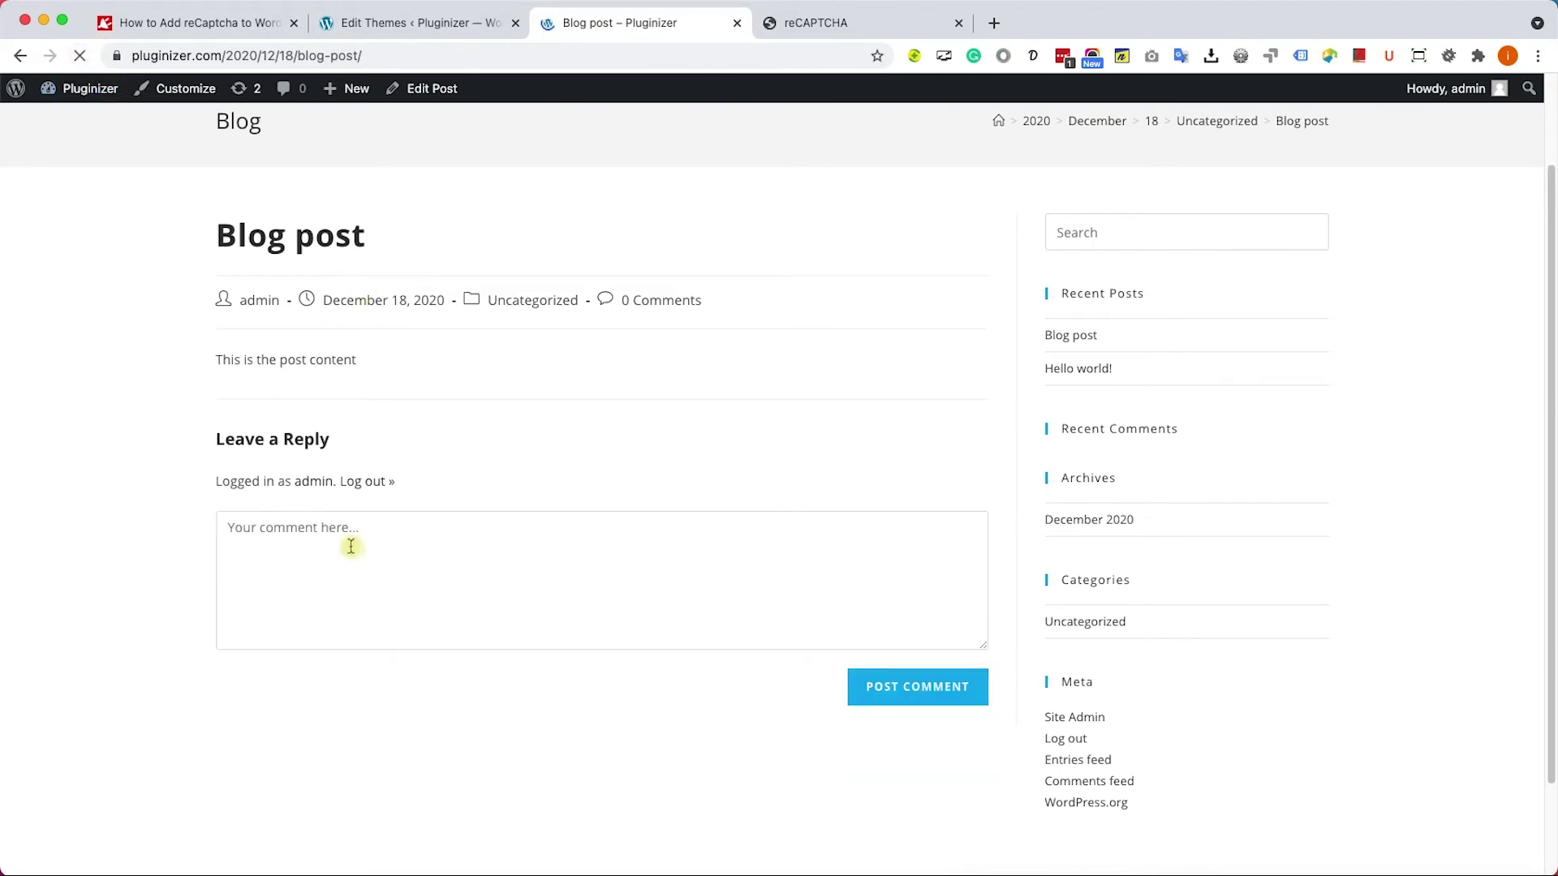
{"action": "left_click", "coordinate": [1538, 58]}
{"action": "left_click", "coordinate": [1381, 139]}
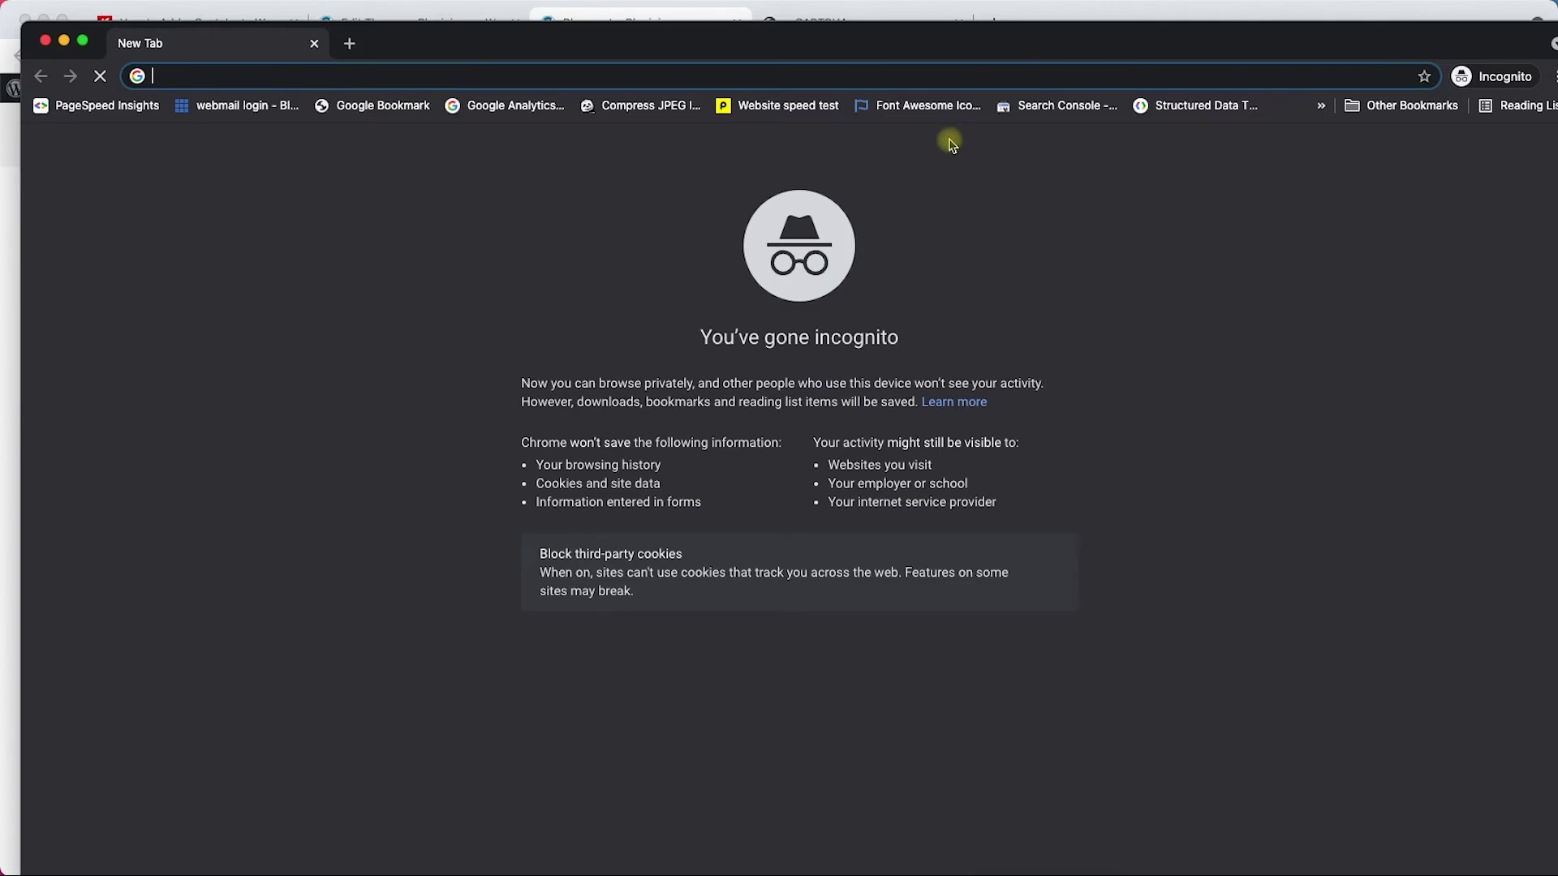
Visit pluginizer.com as a visitor and scroll the Blog post down to its comment form.
{"action": "type", "text": "pluginizer"}
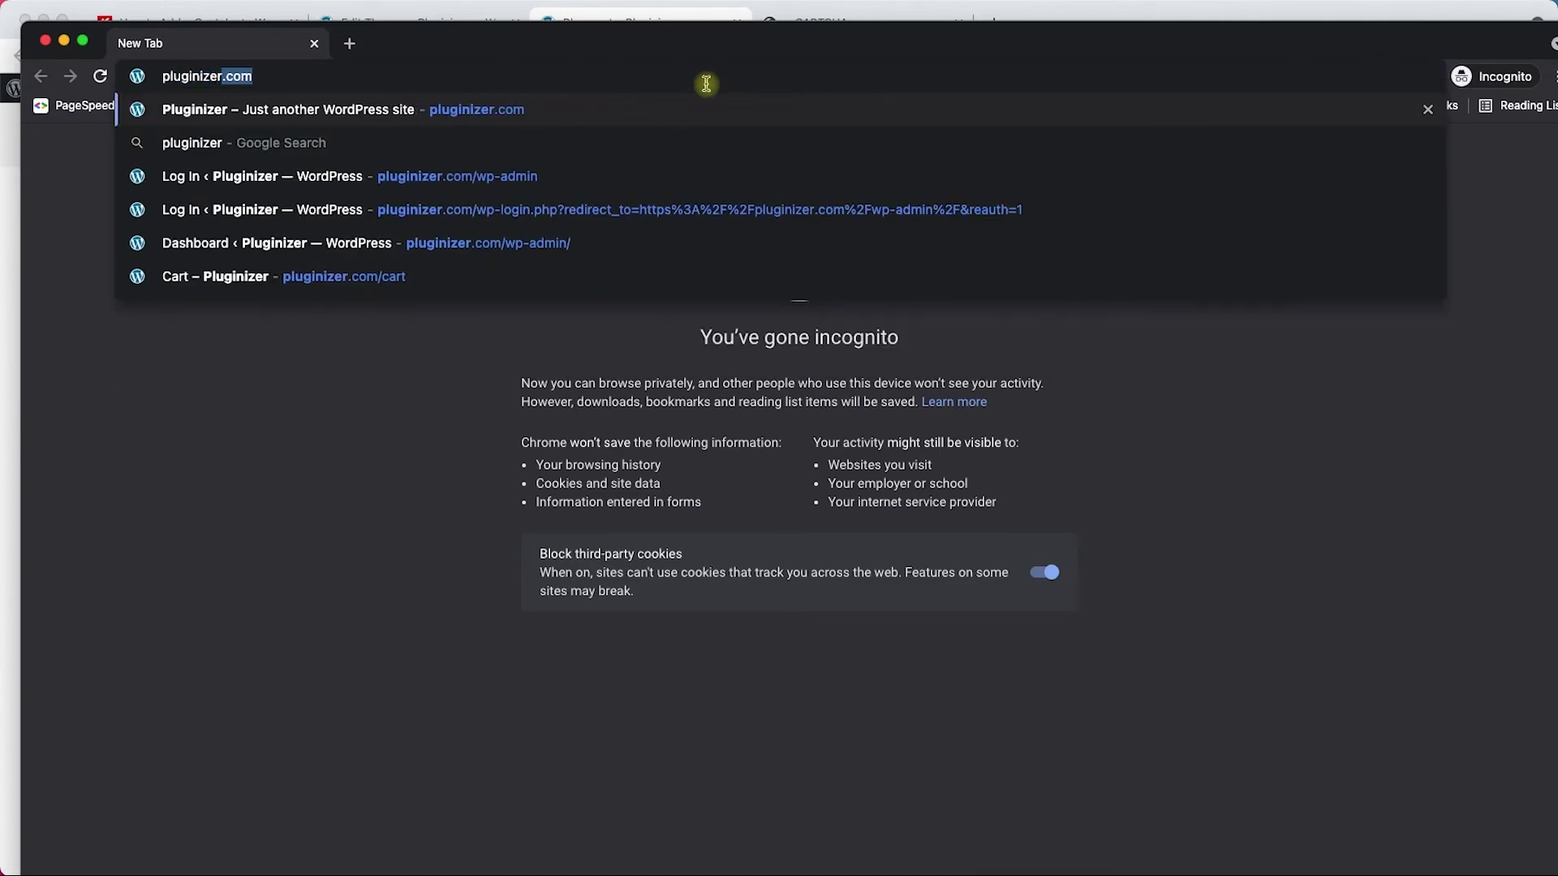
{"action": "key", "text": "Return"}
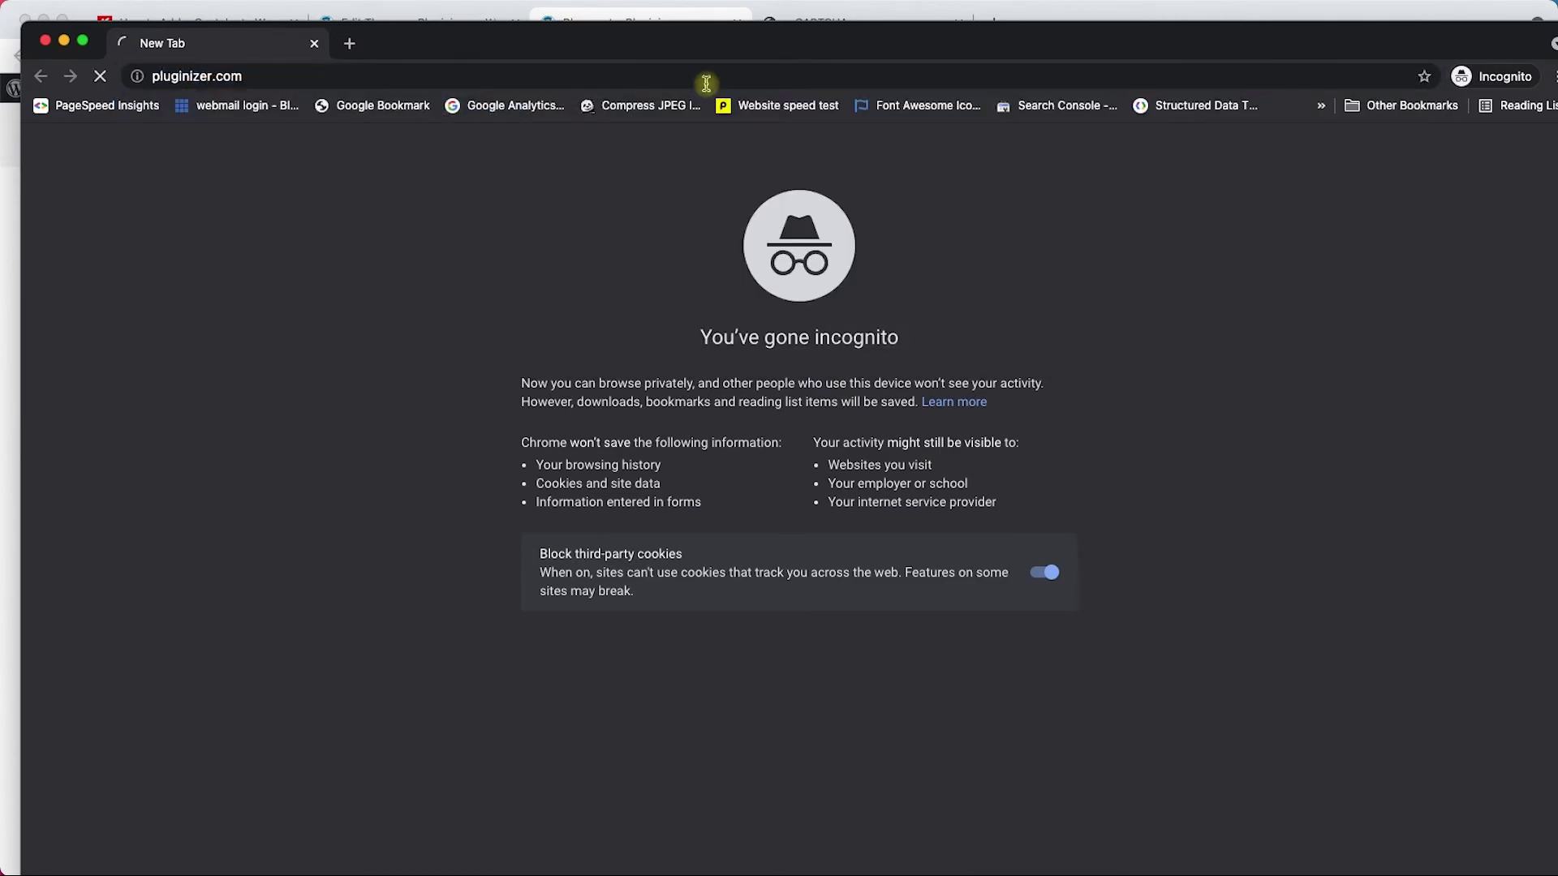
{"action": "left_click", "coordinate": [271, 345]}
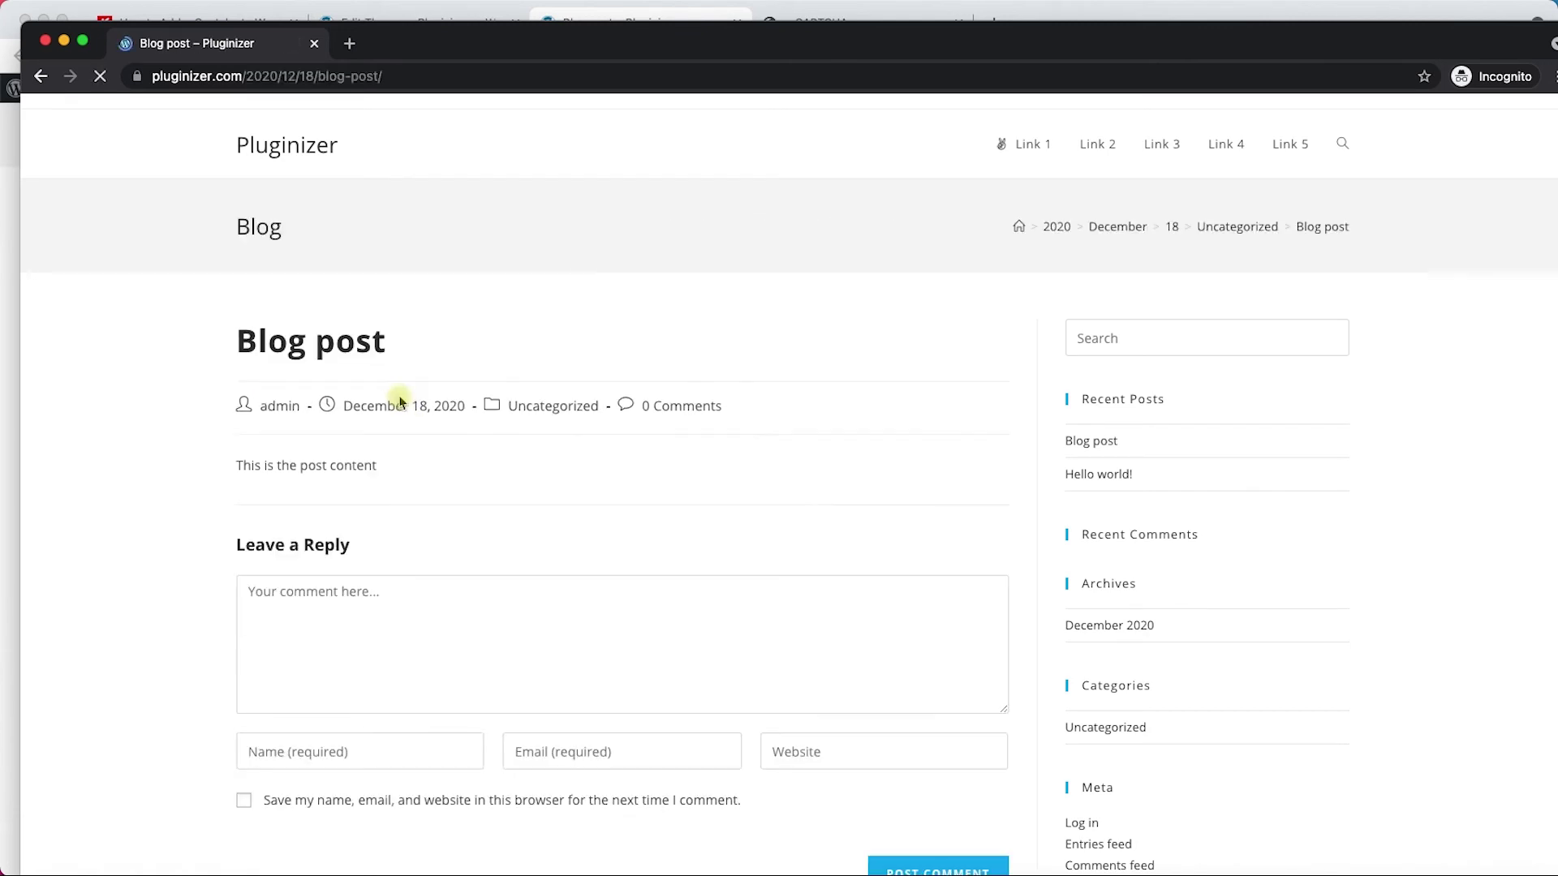
{"action": "scroll", "coordinate": [365, 584], "scroll_direction": "down", "scroll_amount": 3}
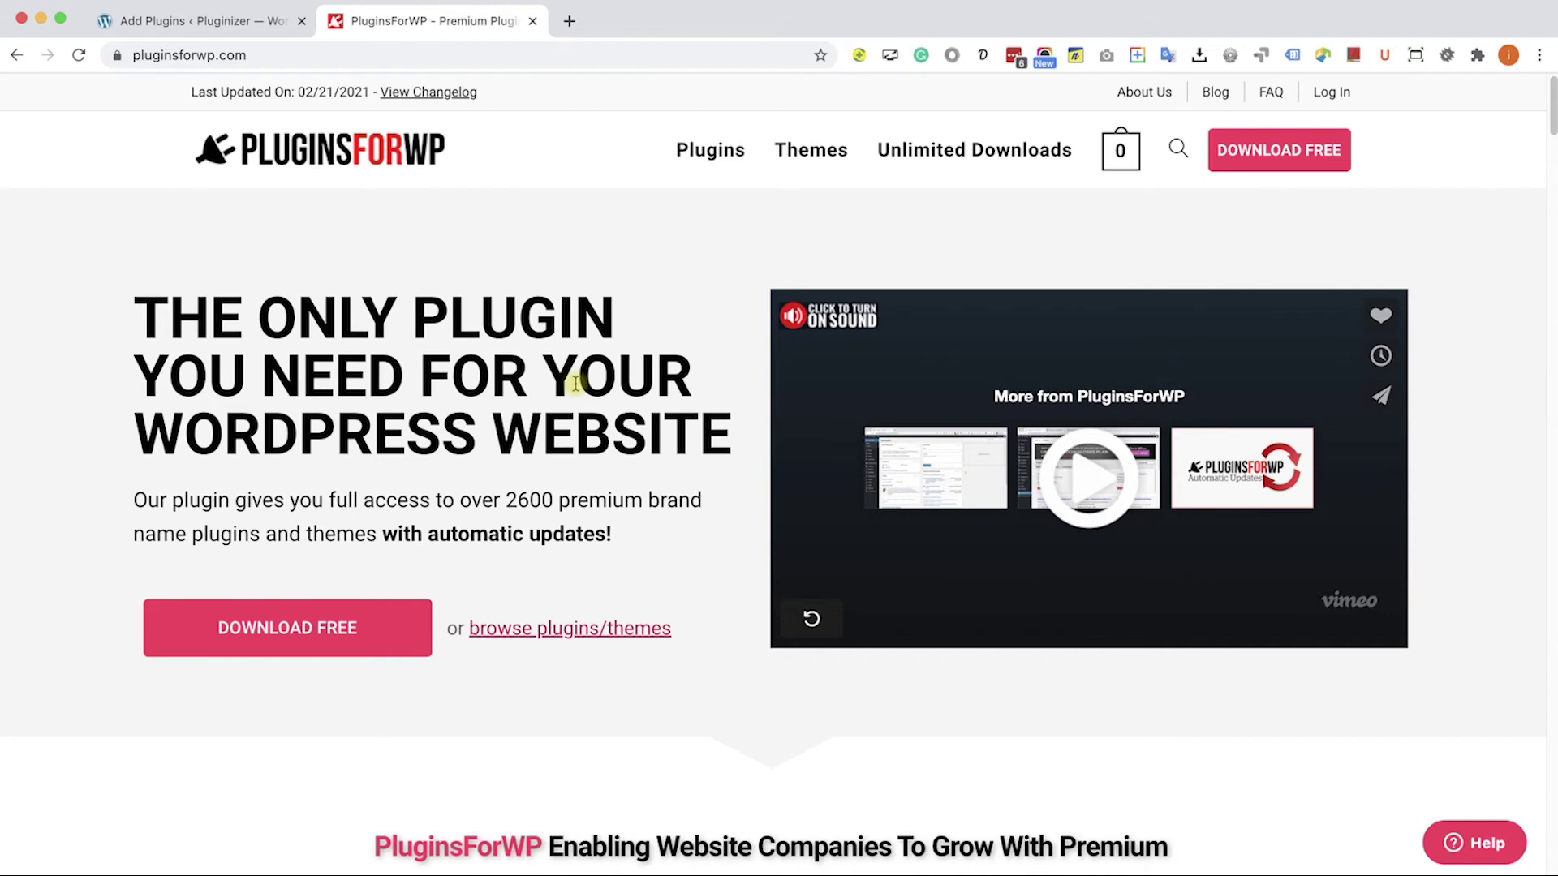
Download the free PluginsForWP plugin manager zip and return to the site's home page.
{"action": "left_click", "coordinate": [312, 630]}
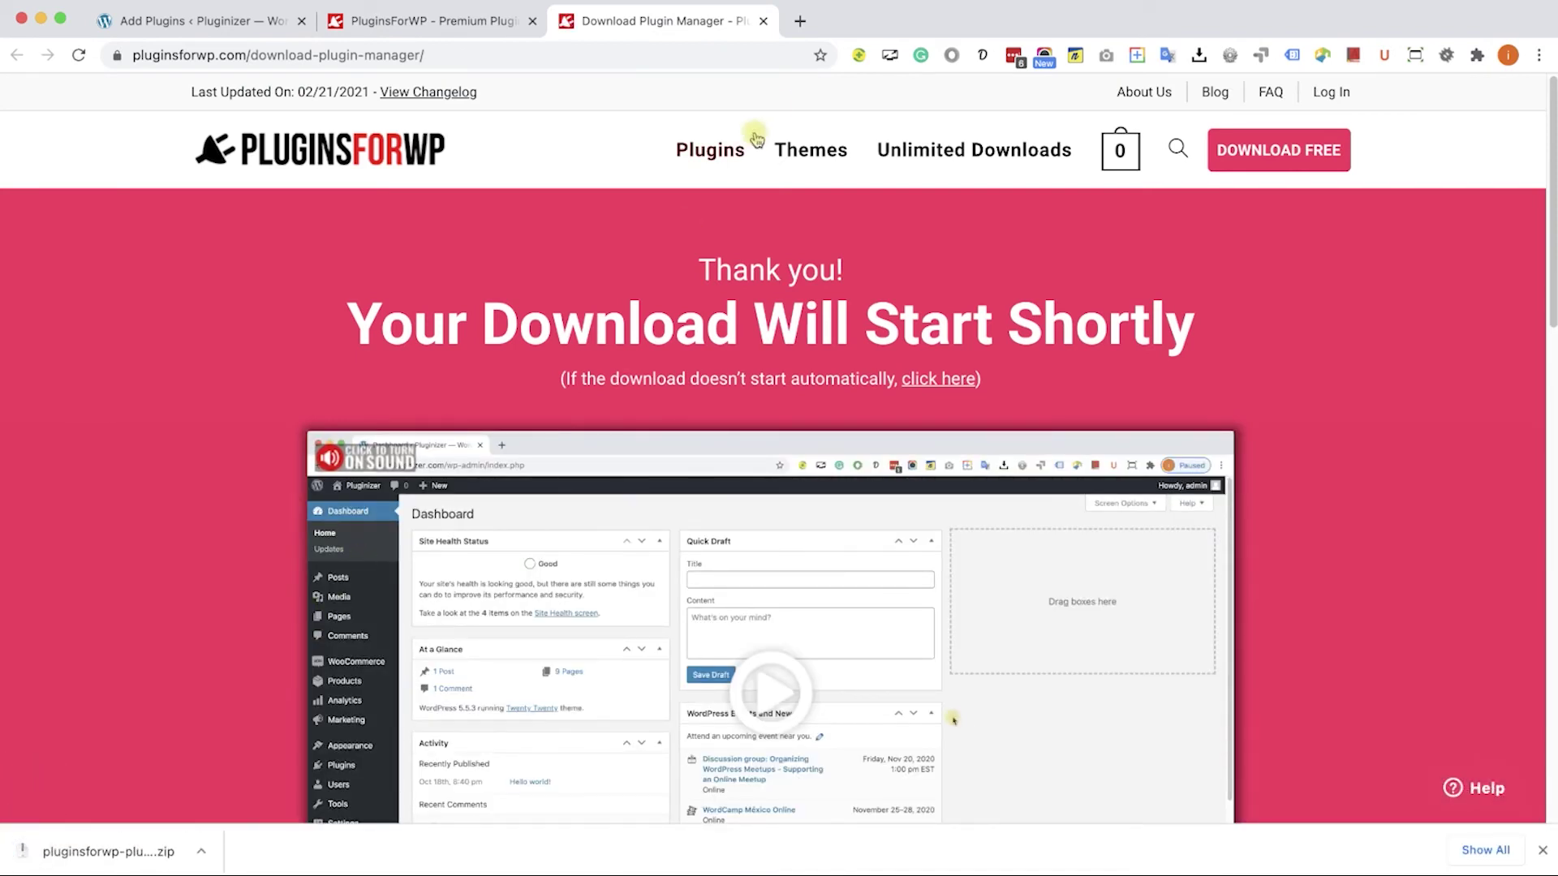
{"action": "left_click", "coordinate": [762, 21]}
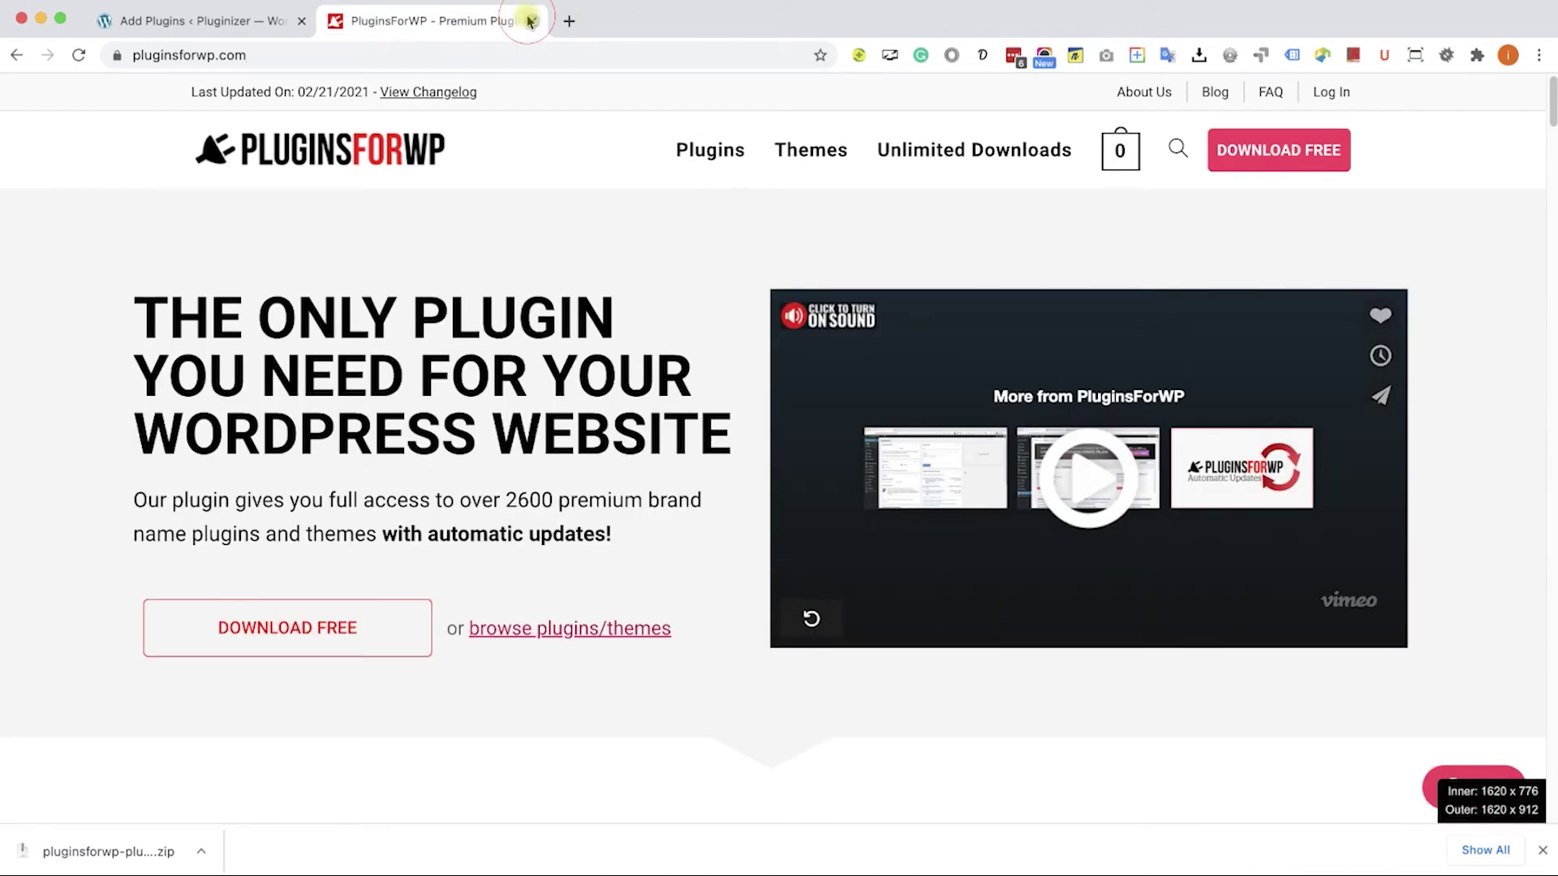
Upload the downloaded PluginsForWP plugin manager zip in Add Plugins and install it.
{"action": "left_click", "coordinate": [533, 21]}
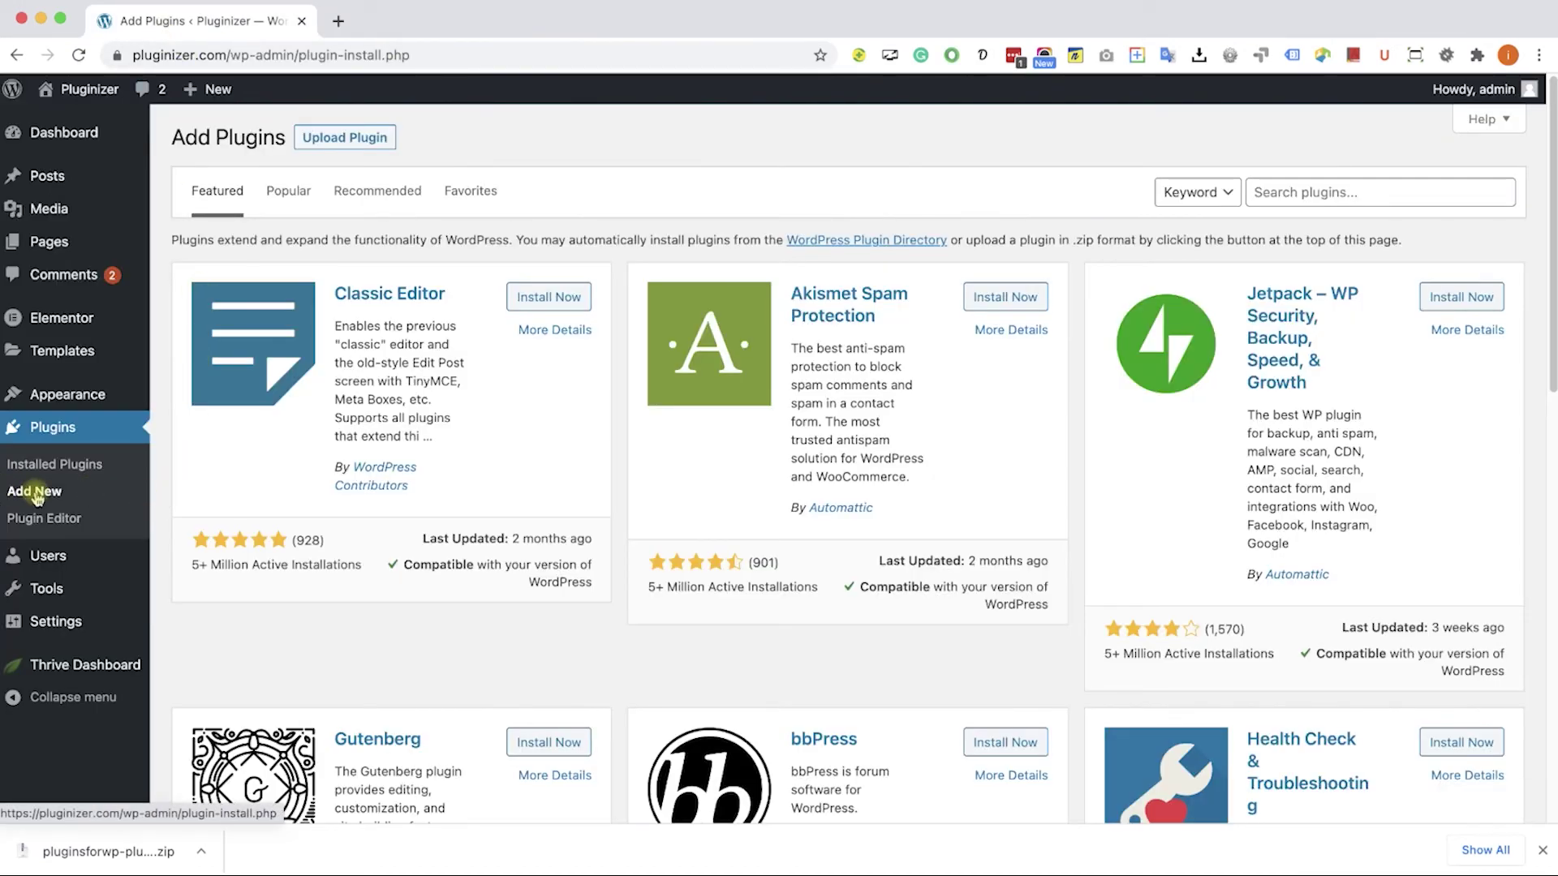
{"action": "left_click", "coordinate": [349, 138]}
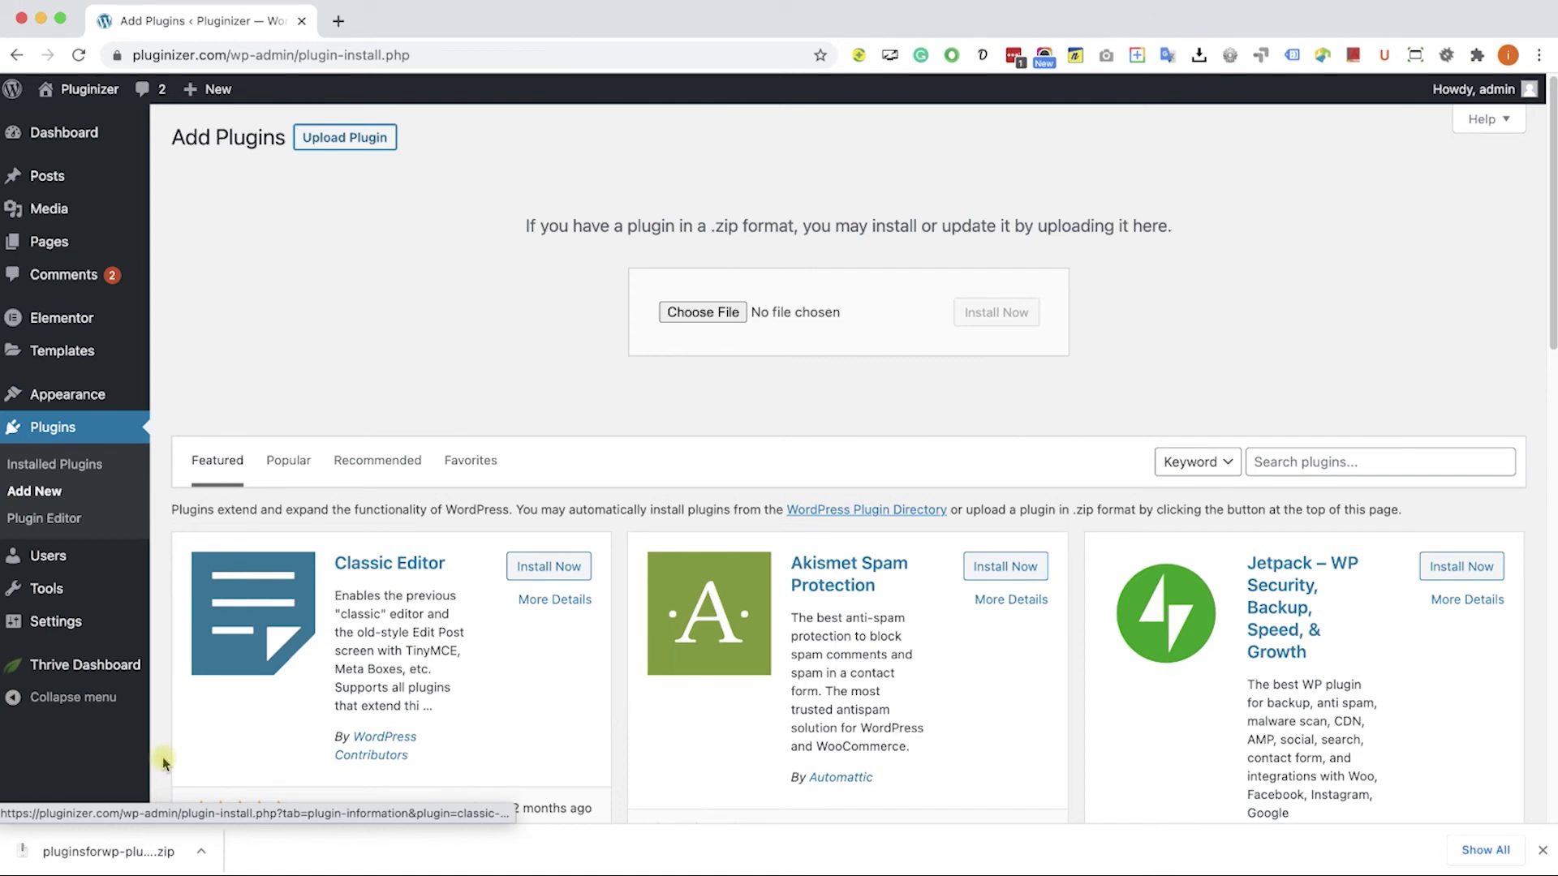
{"action": "left_click_drag", "start_coordinate": [128, 848], "coordinate": [704, 314]}
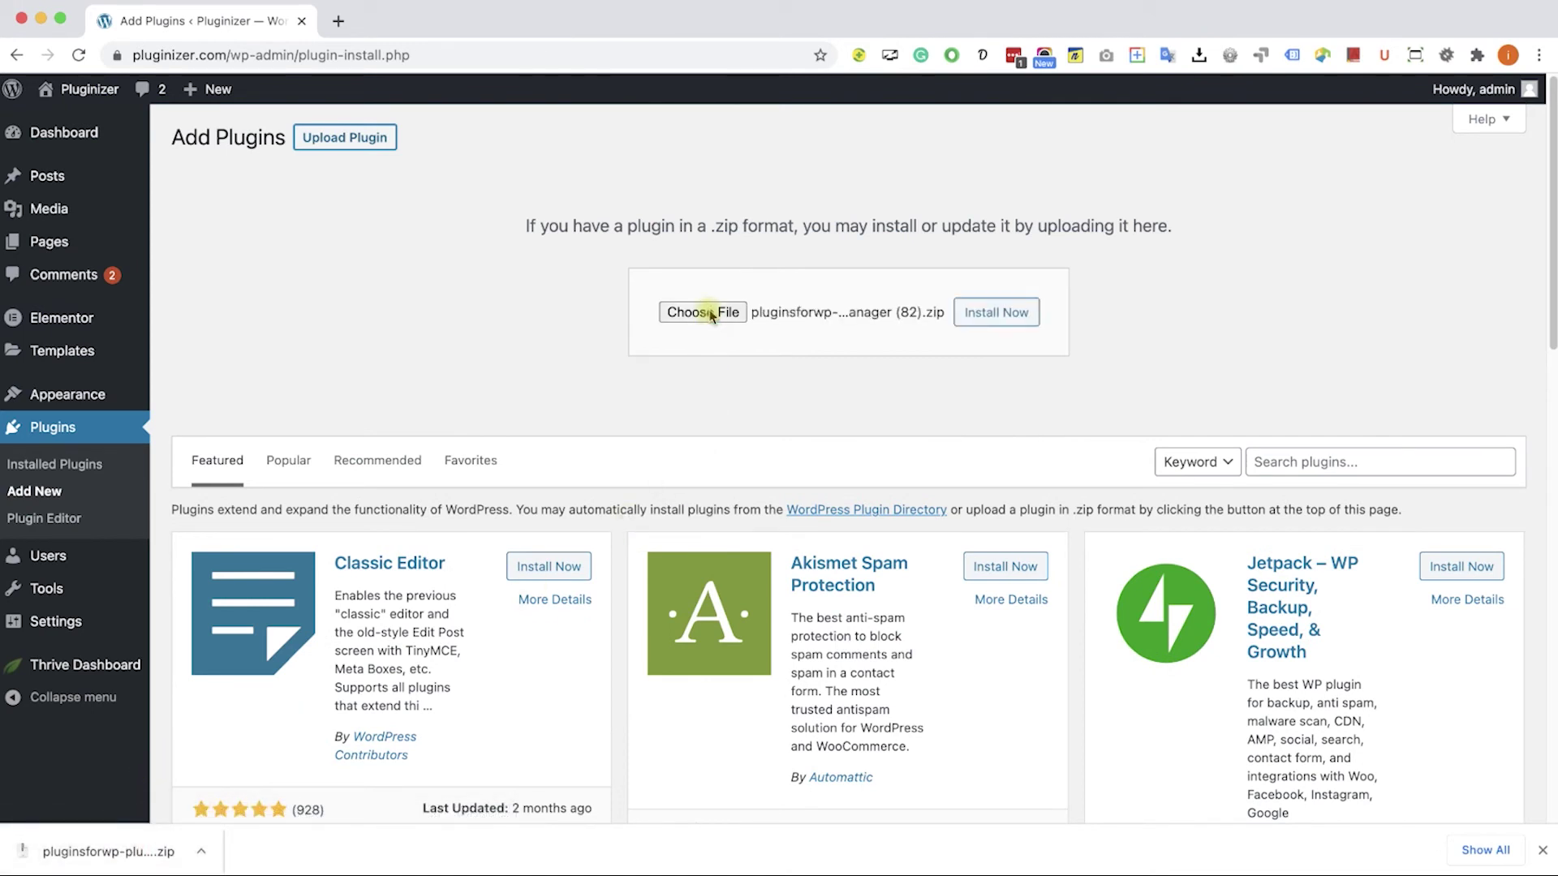
{"action": "left_click", "coordinate": [996, 314]}
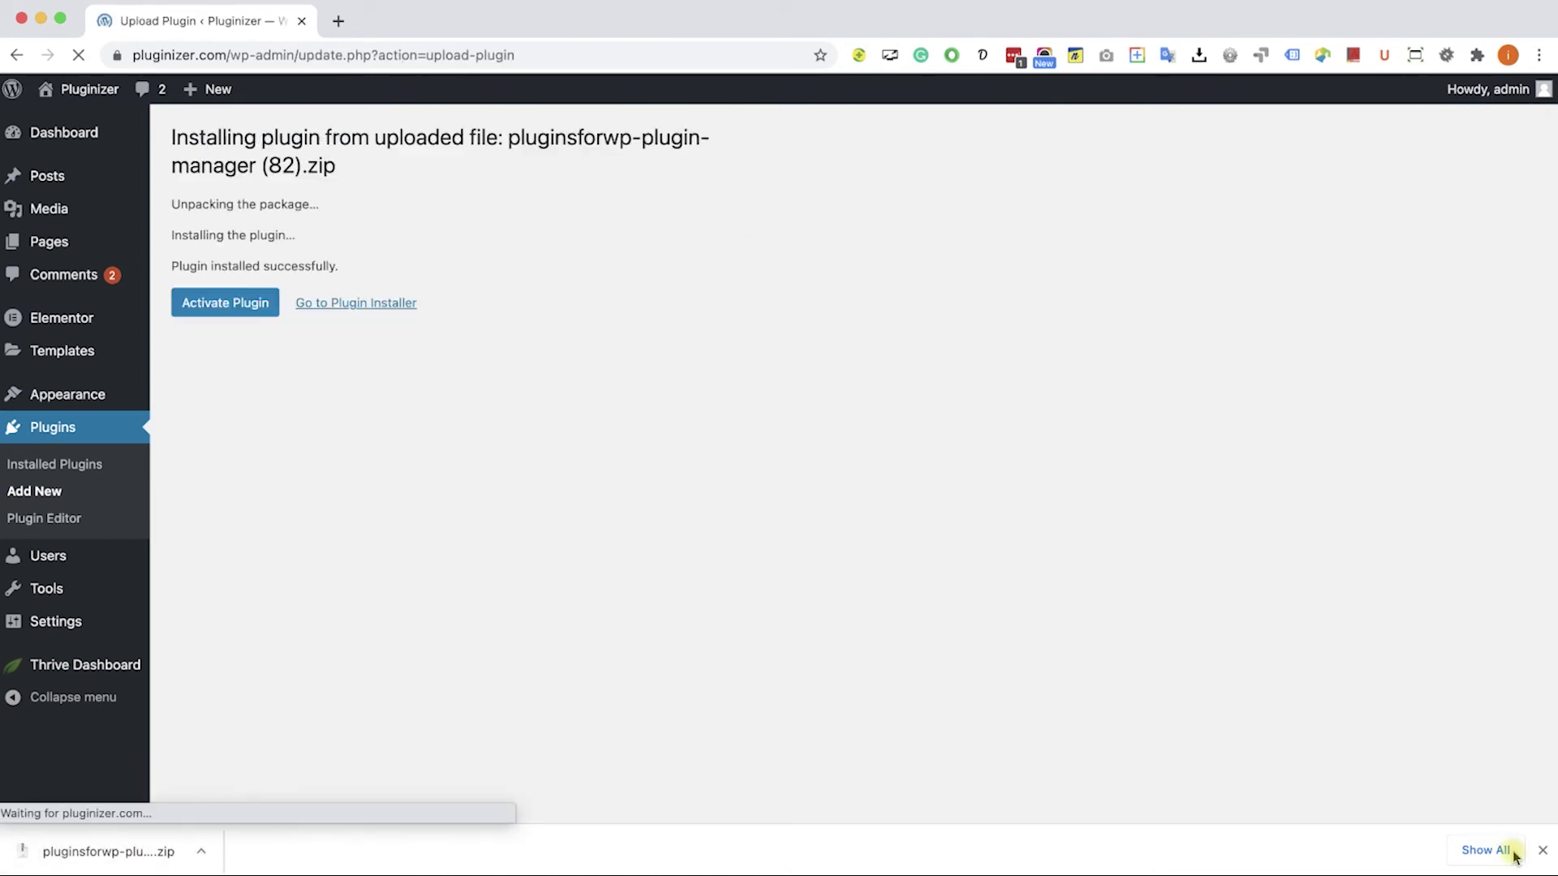
Activate the PluginsForWP Plugin Manager and bring up its Plugins for WP library.
{"action": "left_click", "coordinate": [1542, 850]}
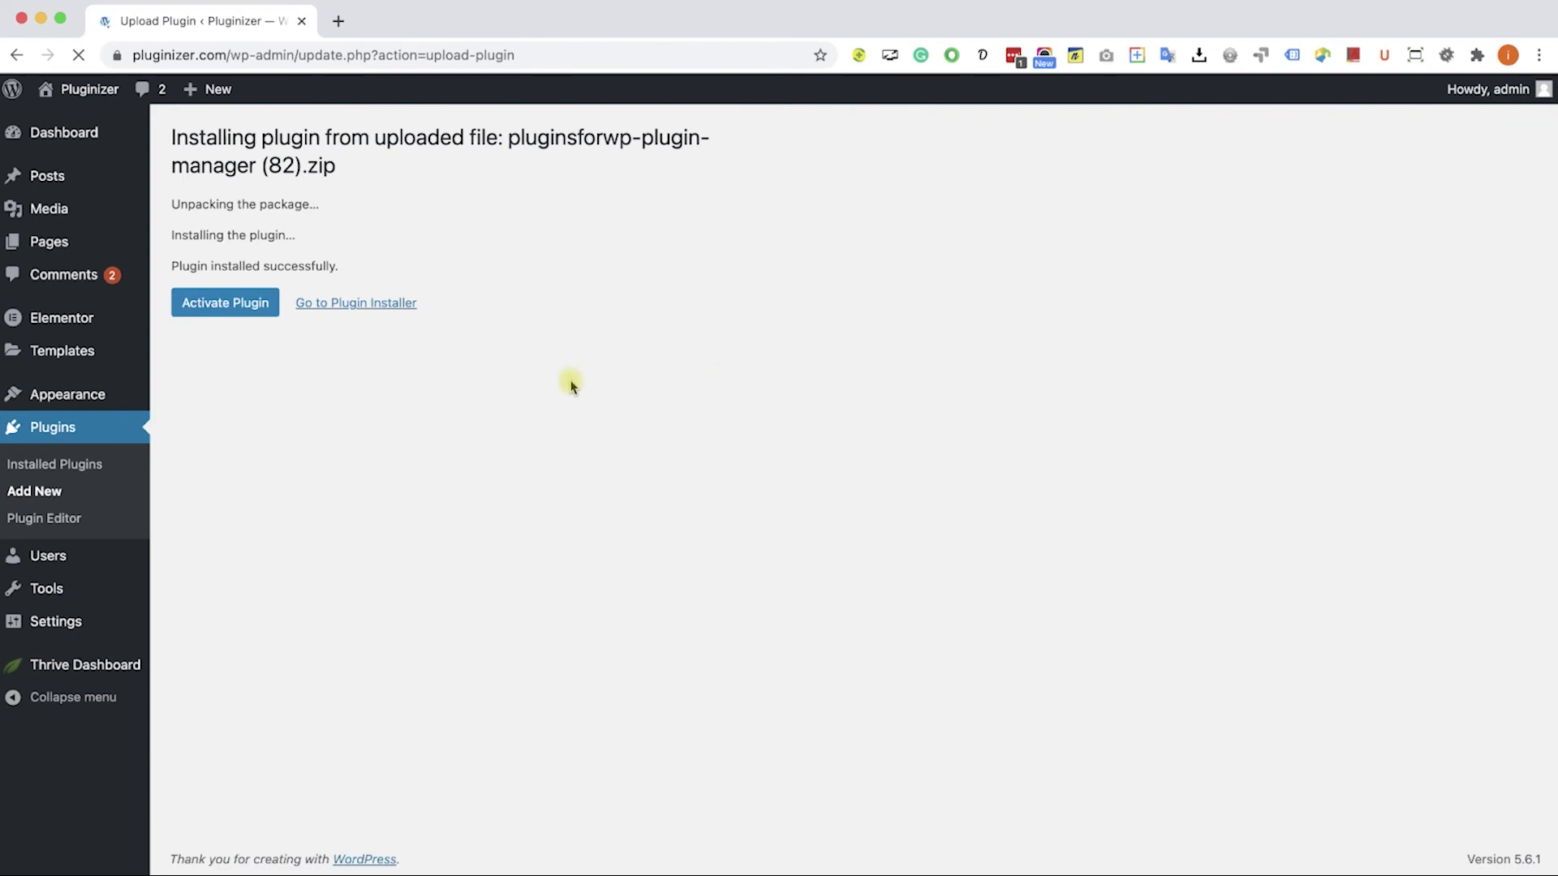
{"action": "left_click", "coordinate": [242, 305]}
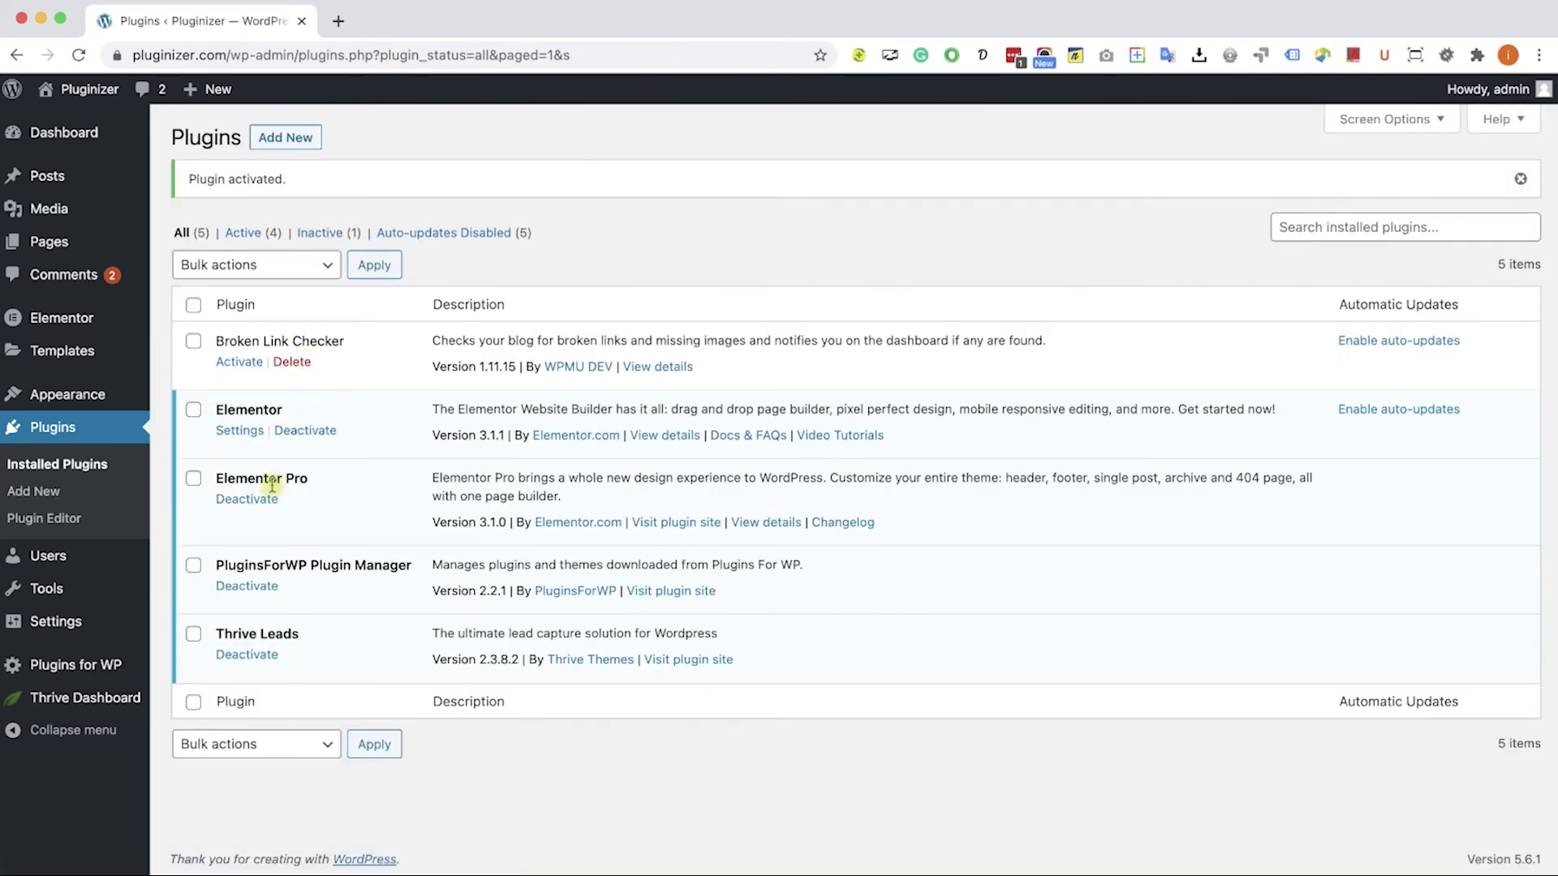
{"action": "left_click", "coordinate": [84, 668]}
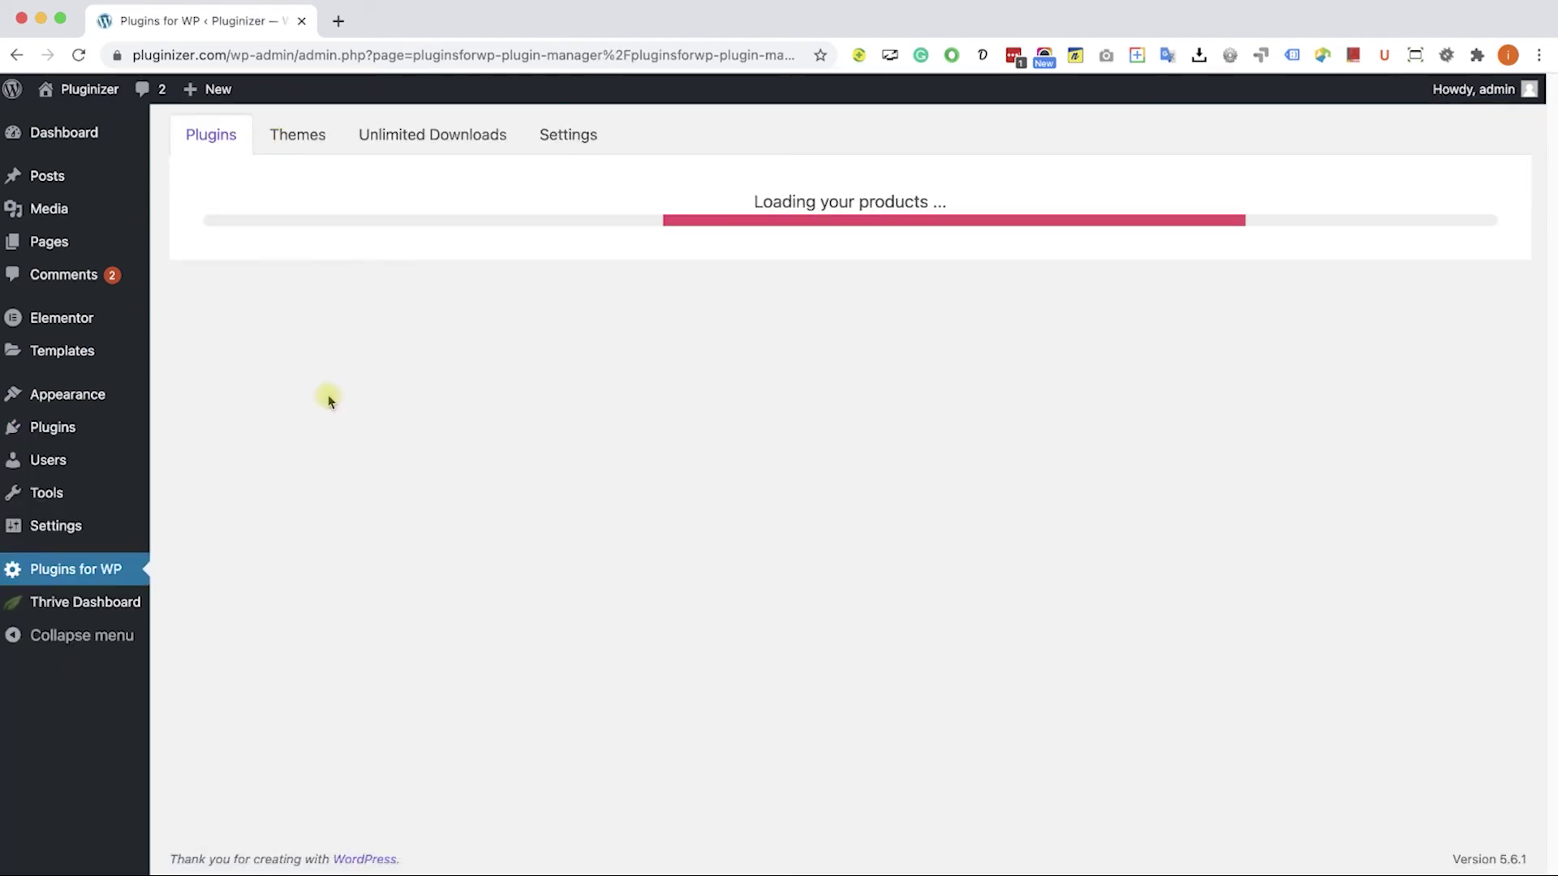
Search the catalogue for 'woocommerce' and start purchasing MailChimp for WooCommerce Memberships.
{"action": "scroll", "coordinate": [893, 406], "scroll_direction": "down", "scroll_amount": 3}
{"action": "left_click", "coordinate": [1384, 196]}
{"action": "type", "text": "woocommerce"}
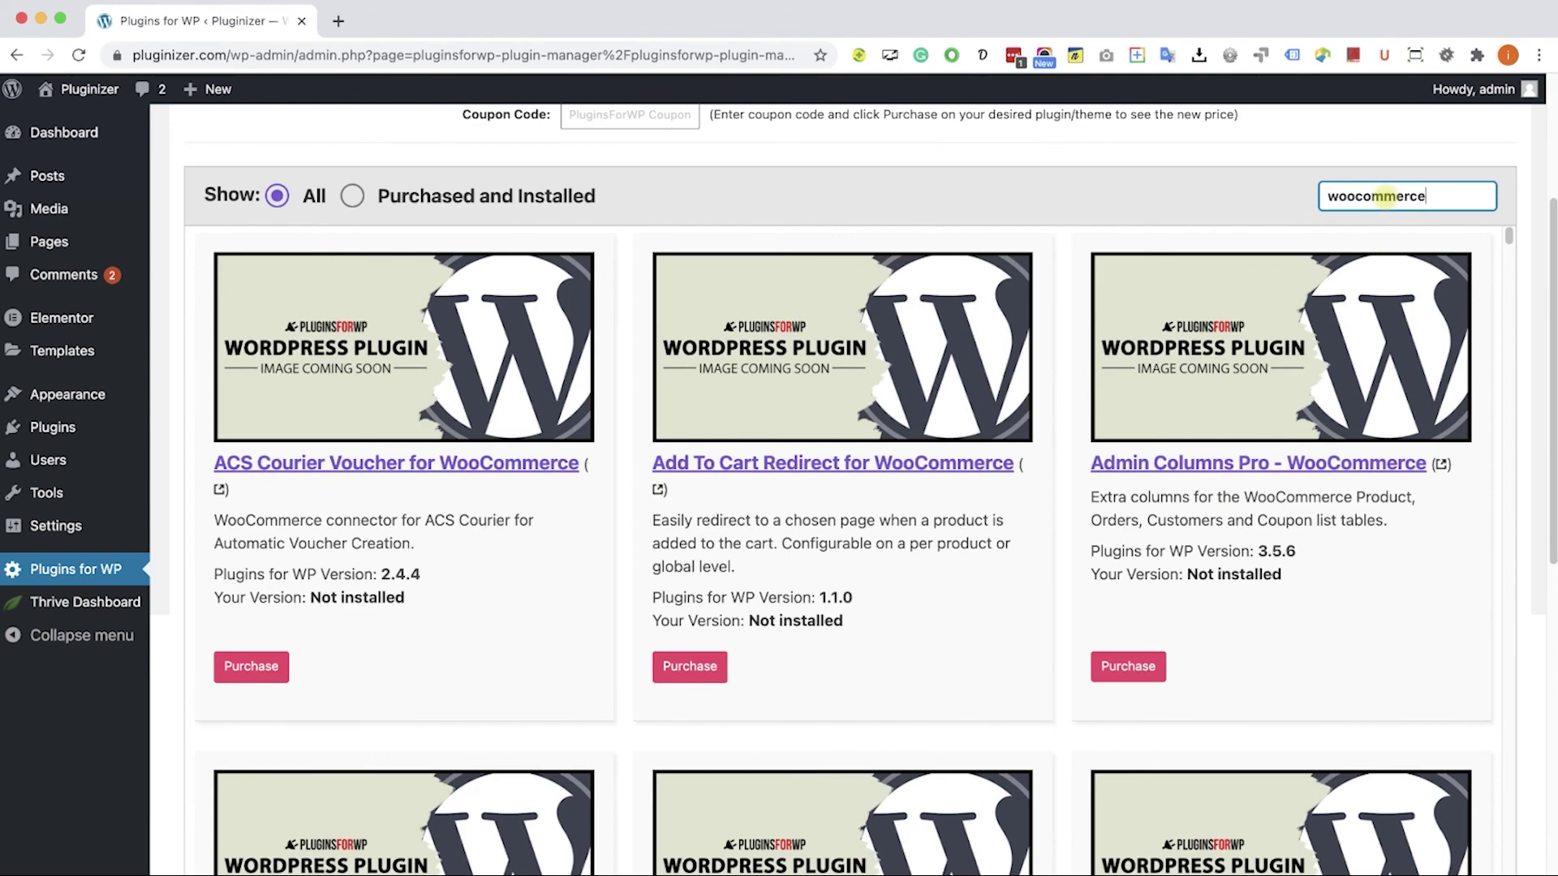
{"action": "scroll", "coordinate": [1030, 583], "scroll_direction": "down", "scroll_amount": 5}
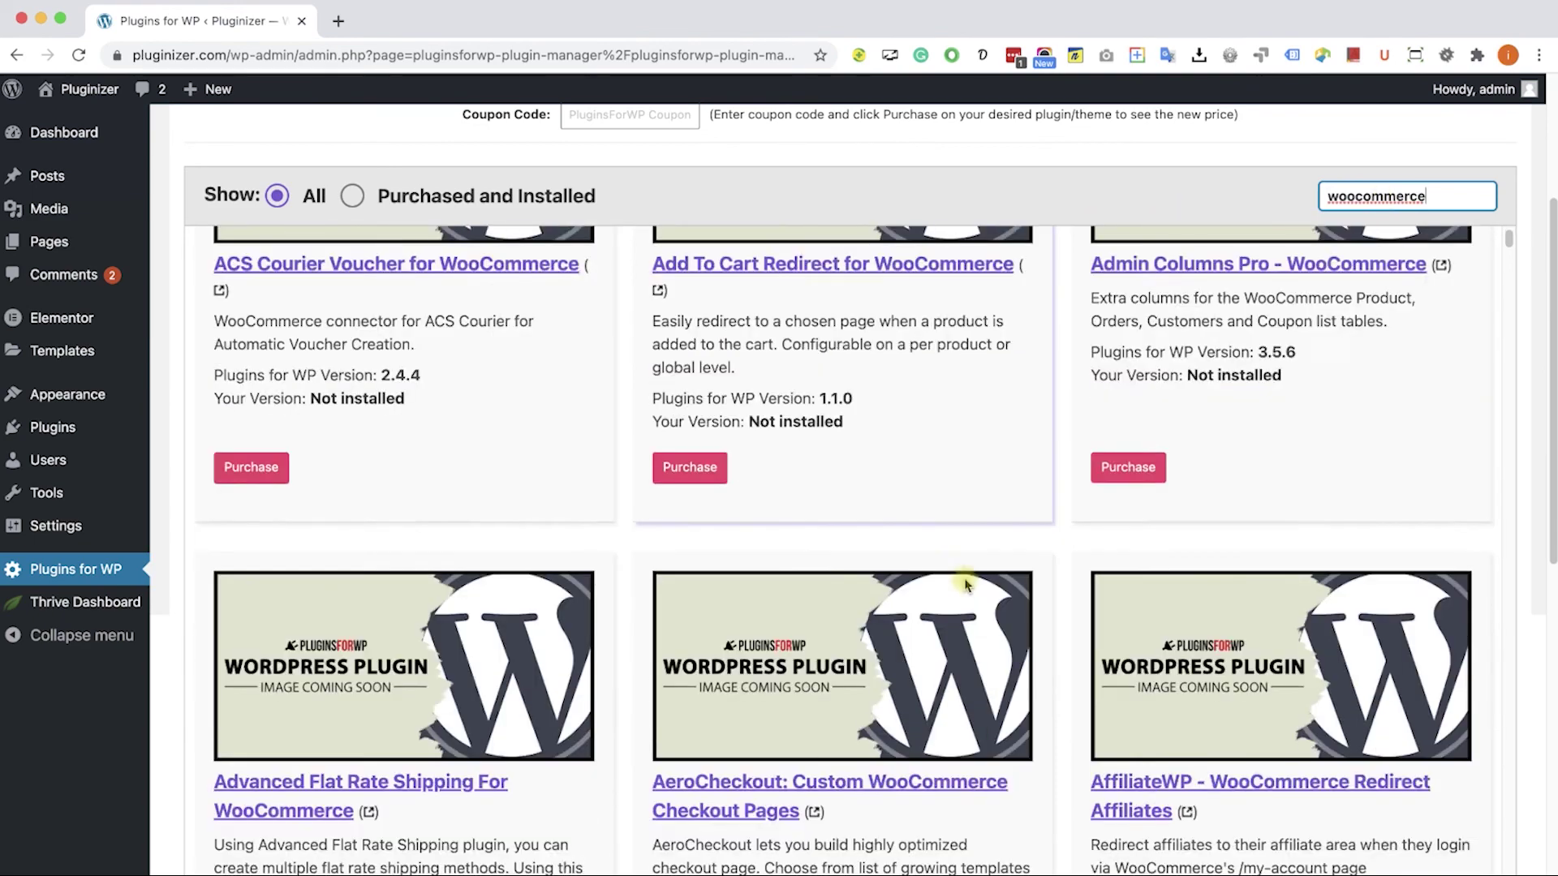
{"action": "scroll", "coordinate": [1005, 582], "scroll_direction": "down", "scroll_amount": 20}
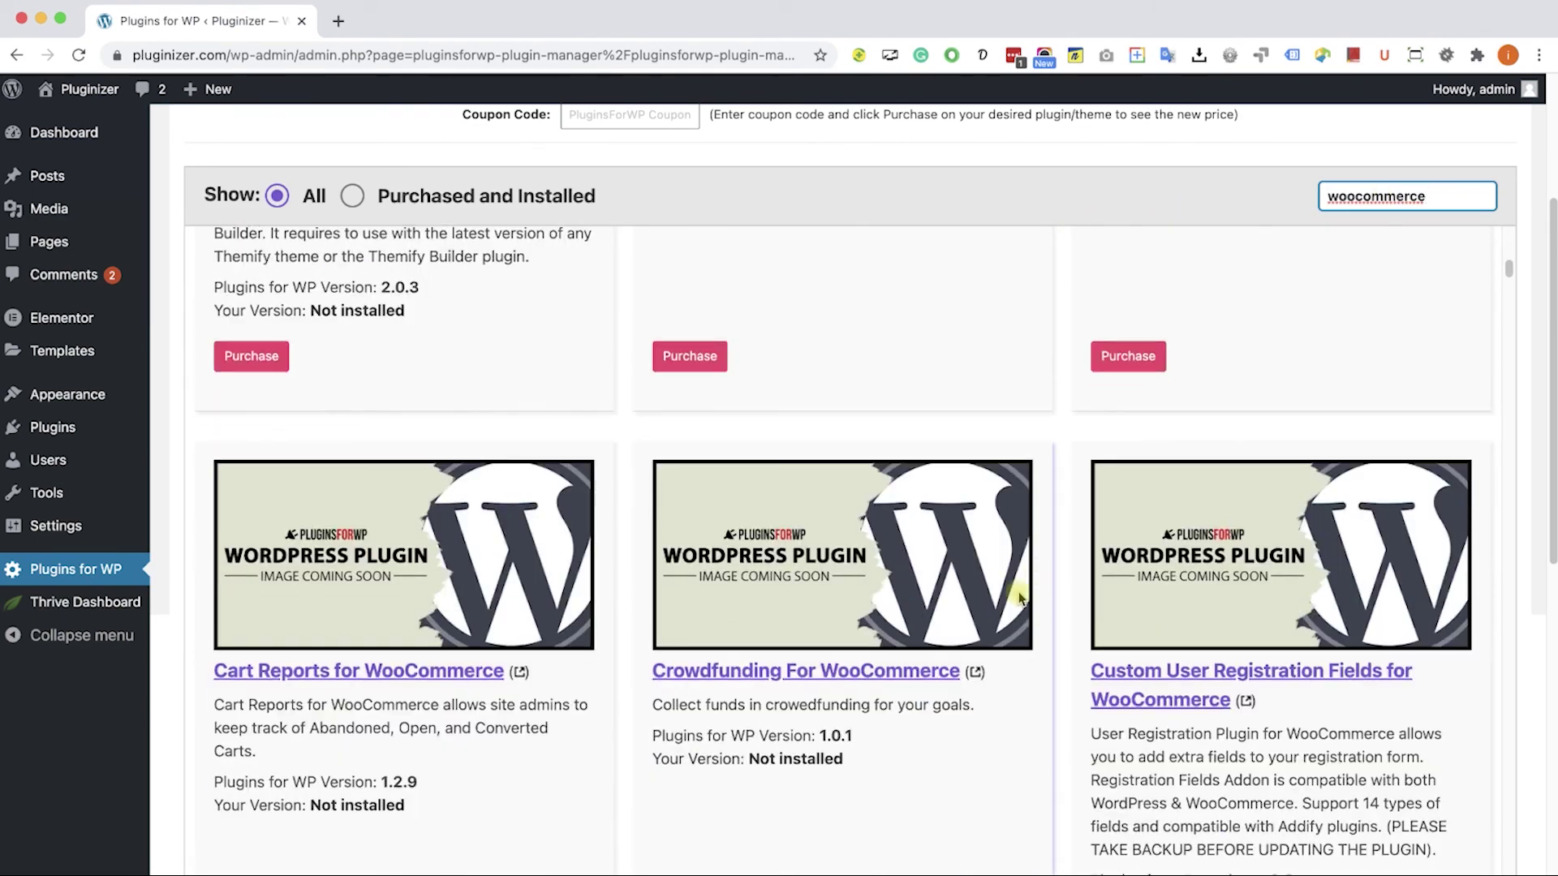
{"action": "scroll", "coordinate": [1019, 598], "scroll_direction": "down", "scroll_amount": 15}
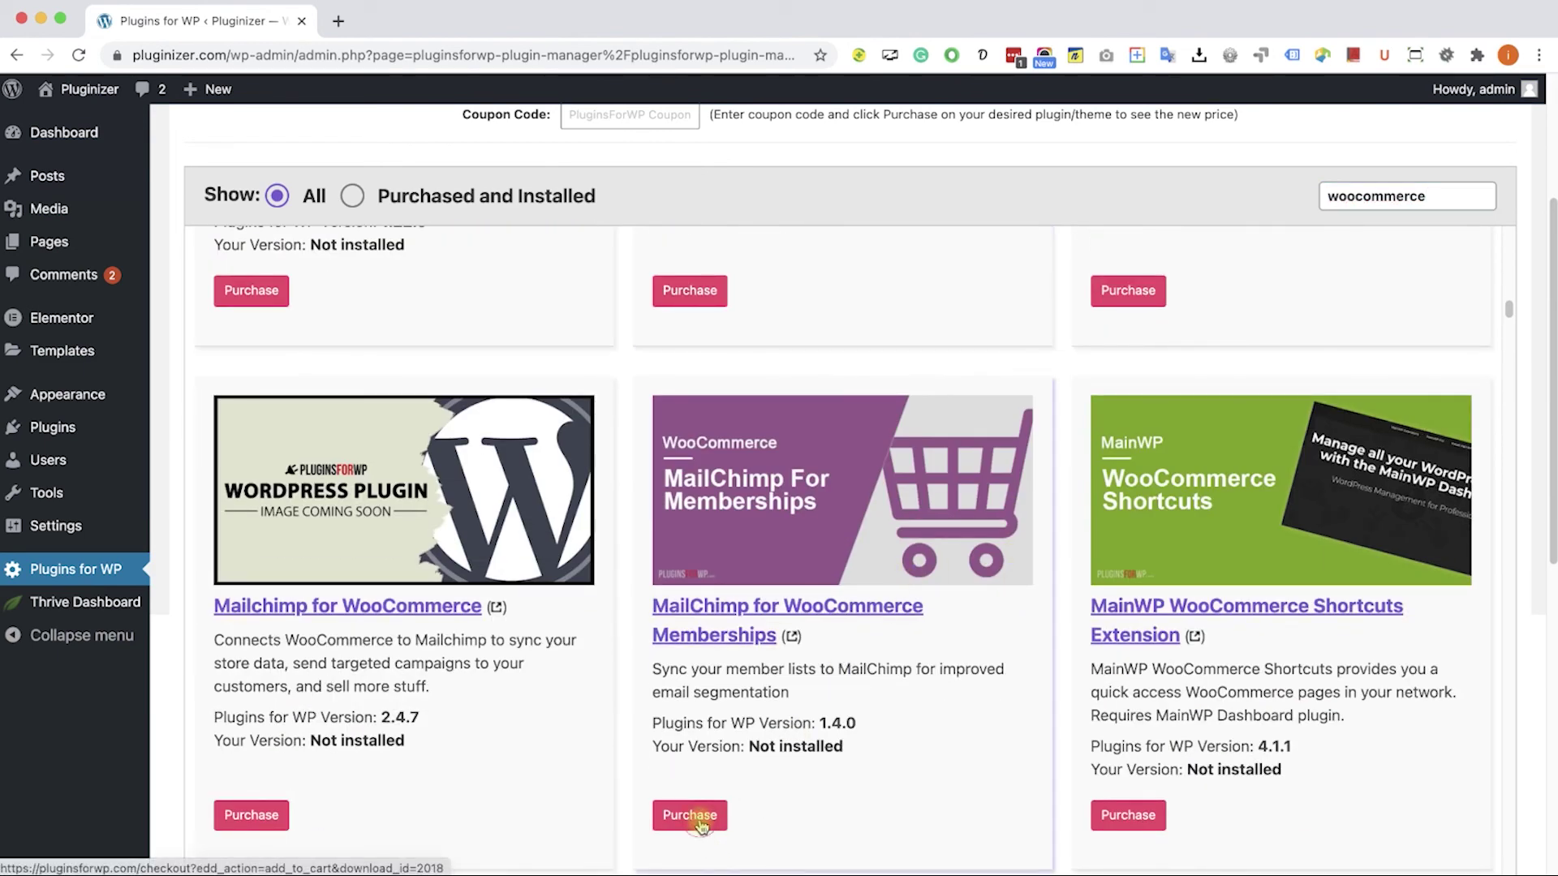
{"action": "left_click", "coordinate": [698, 818]}
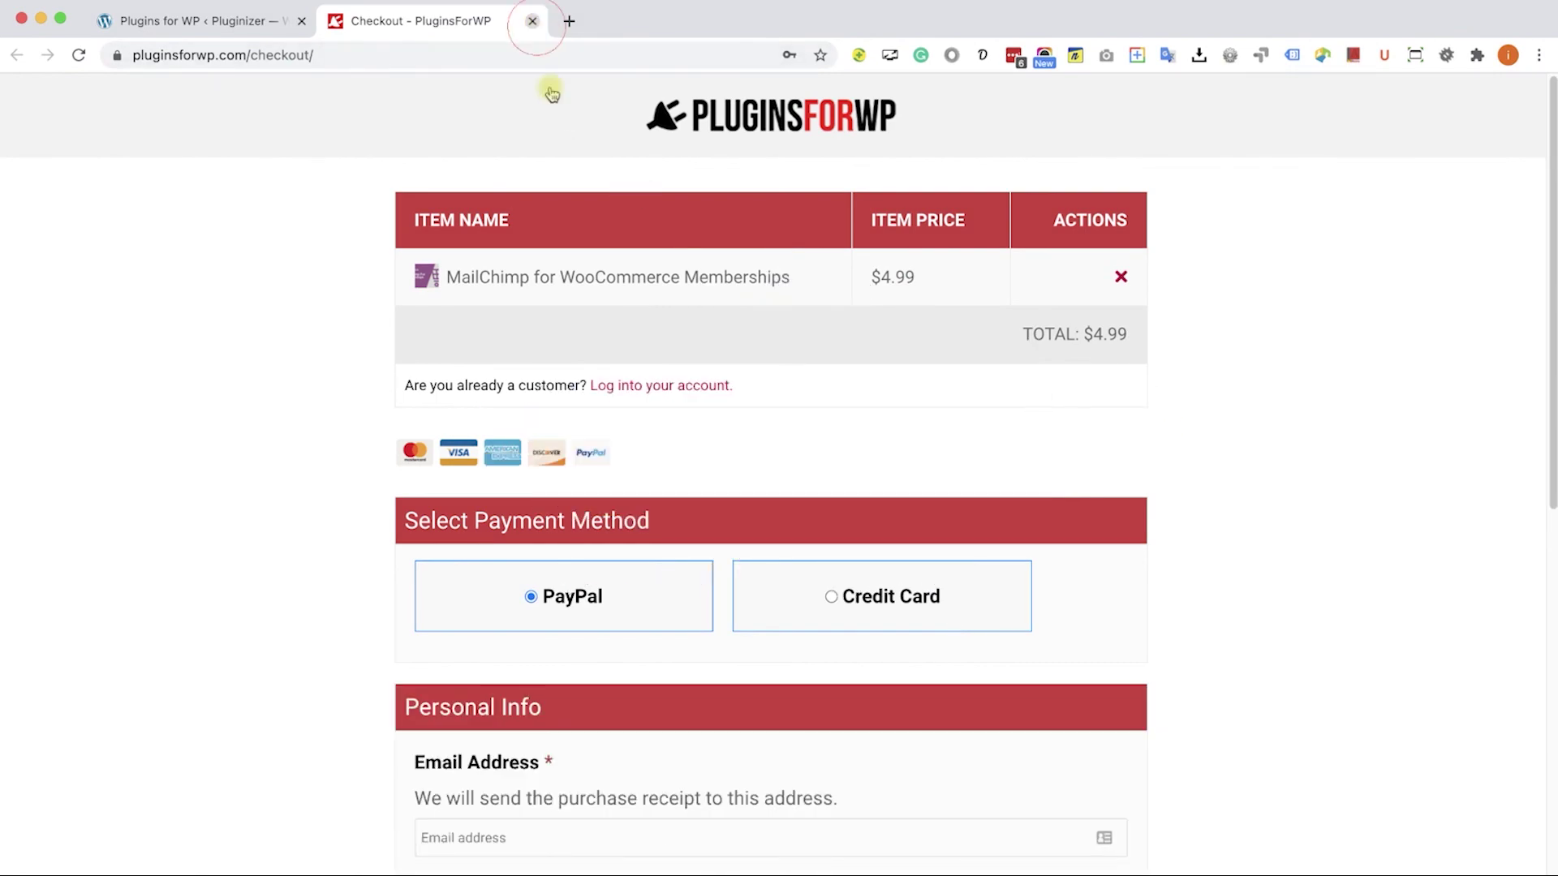
Close checkout and view the Unlimited Downloads plans at $12.97 monthly or $87 yearly.
{"action": "left_click", "coordinate": [532, 21]}
{"action": "scroll", "coordinate": [664, 125], "scroll_direction": "up", "scroll_amount": 5}
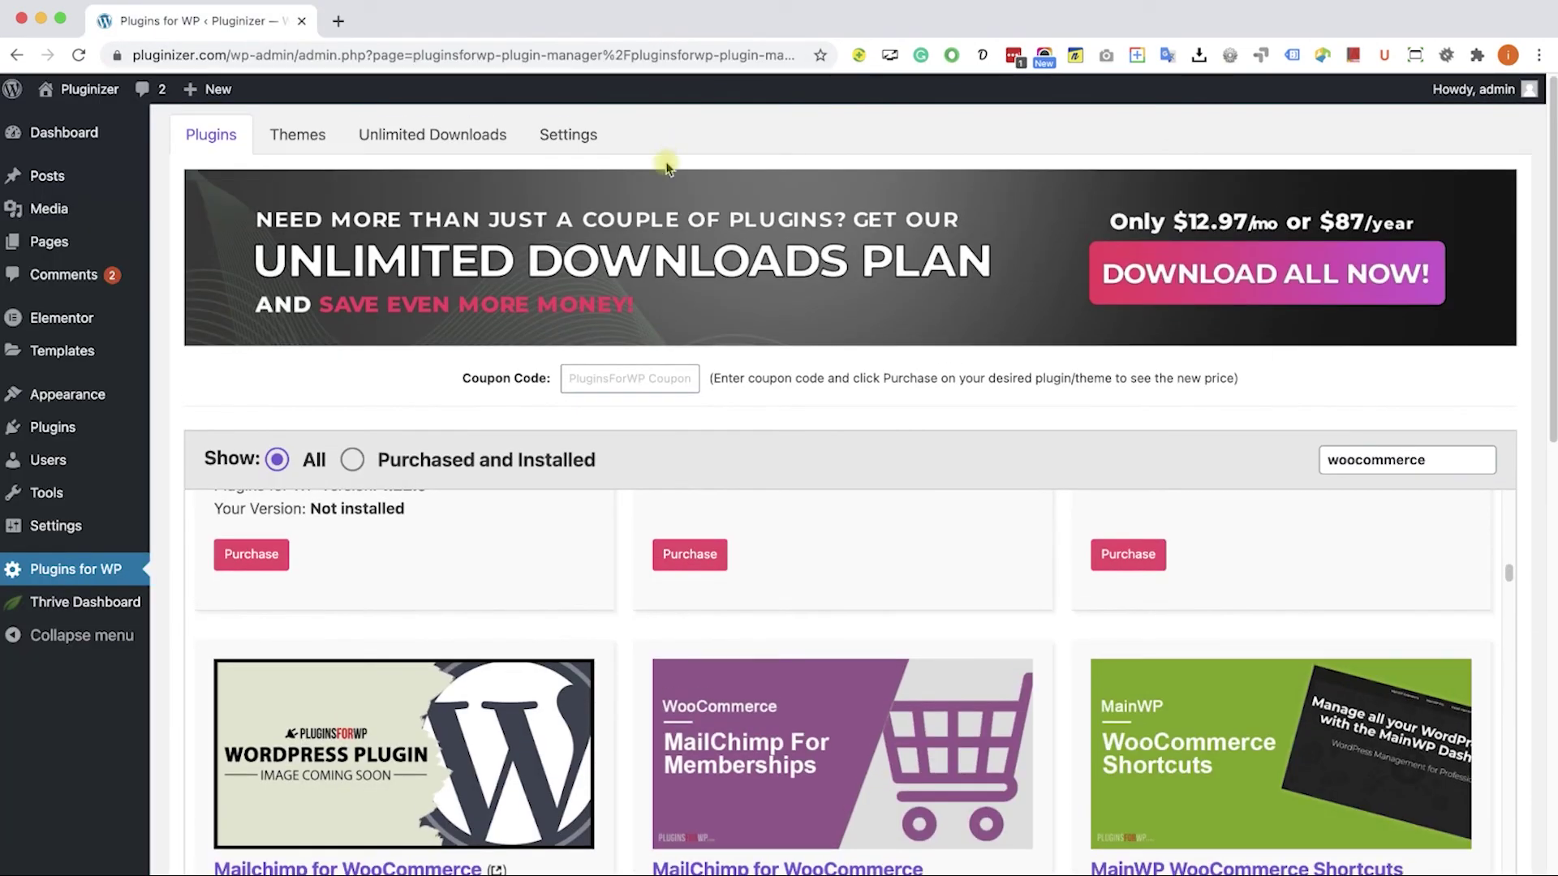
{"action": "left_click", "coordinate": [492, 151]}
{"action": "scroll", "coordinate": [730, 418], "scroll_direction": "down", "scroll_amount": 4}
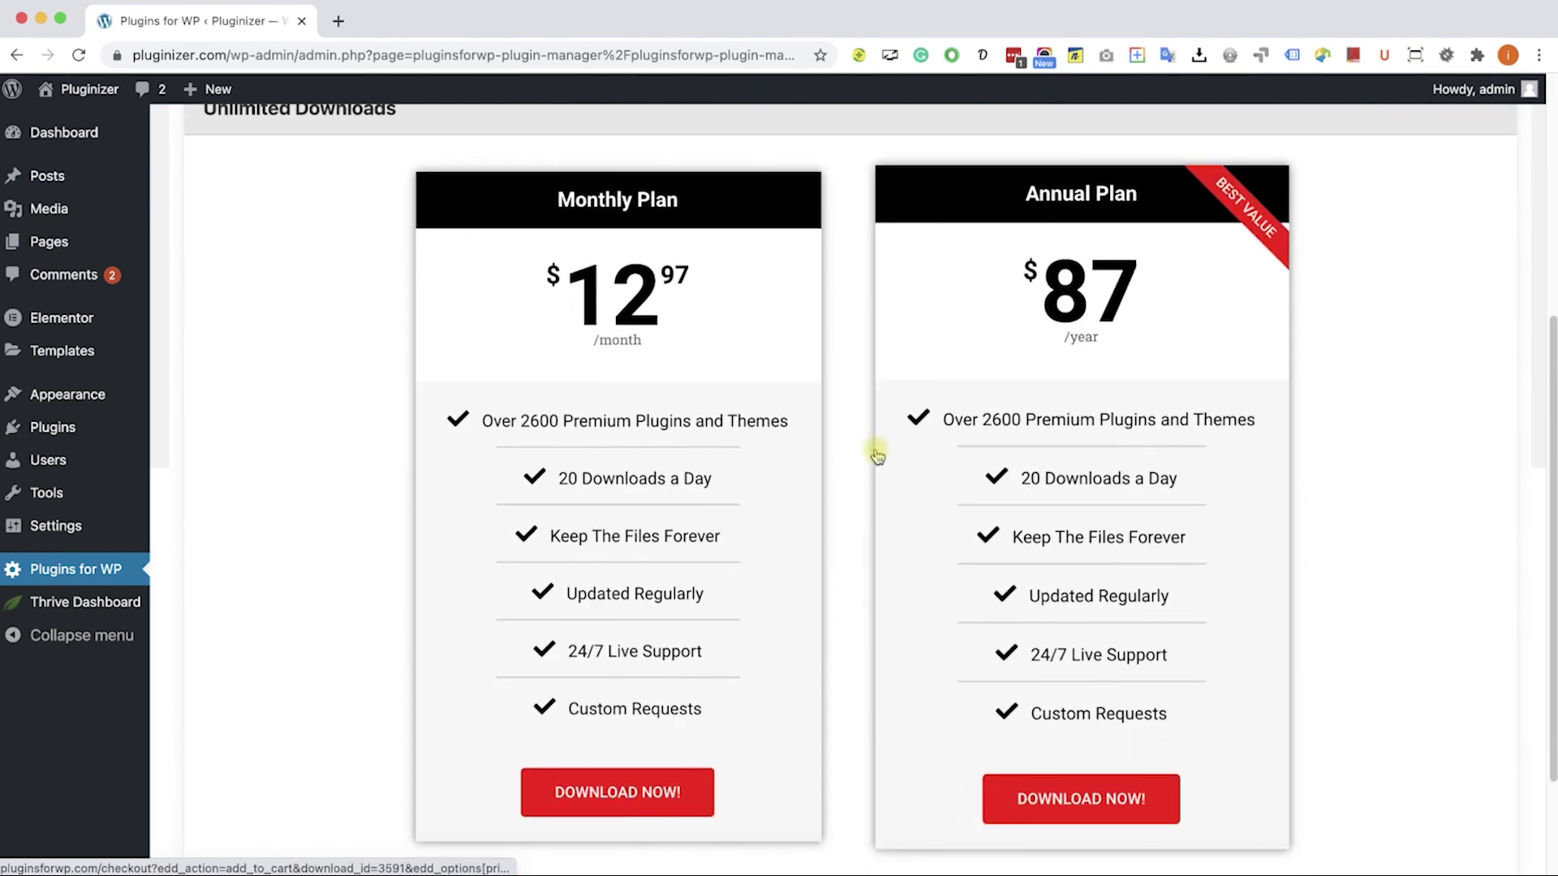